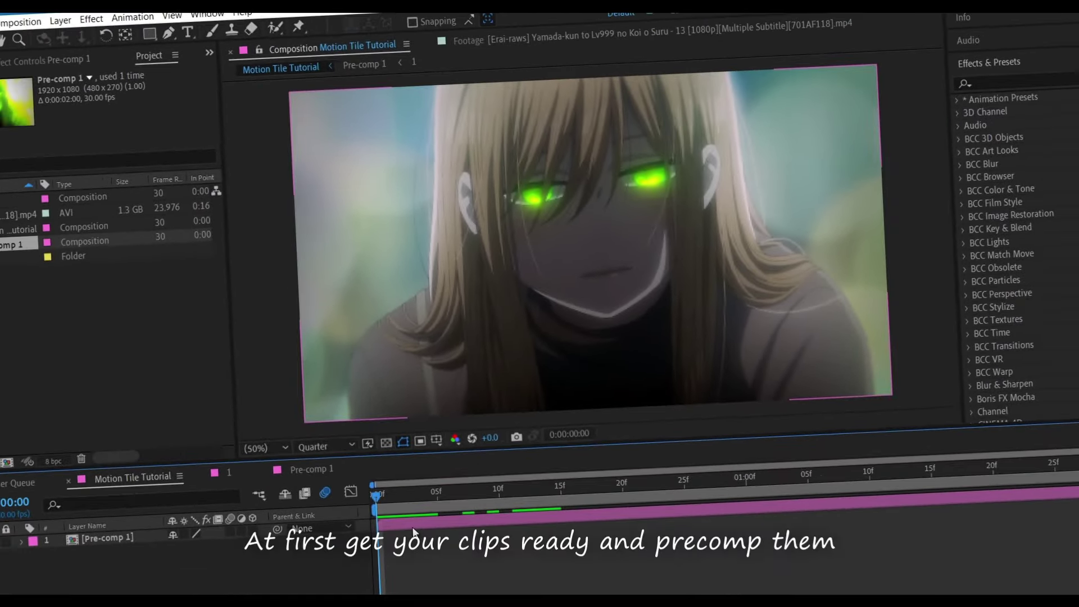
Step: Add a black solid layer below Pre-comp 1 and duplicate it
left_click(413, 529)
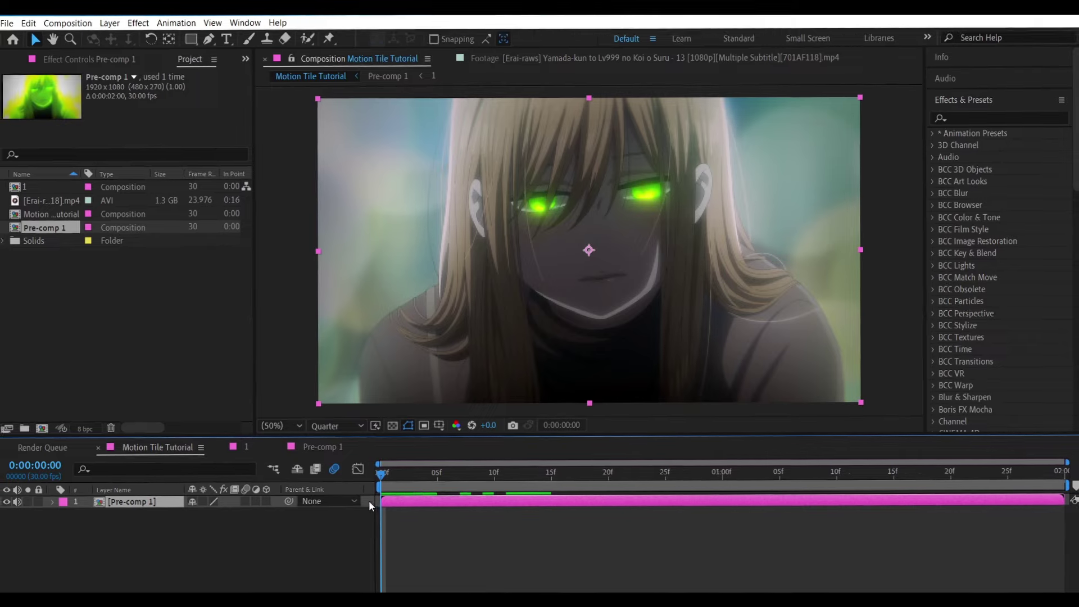
right_click(369, 506)
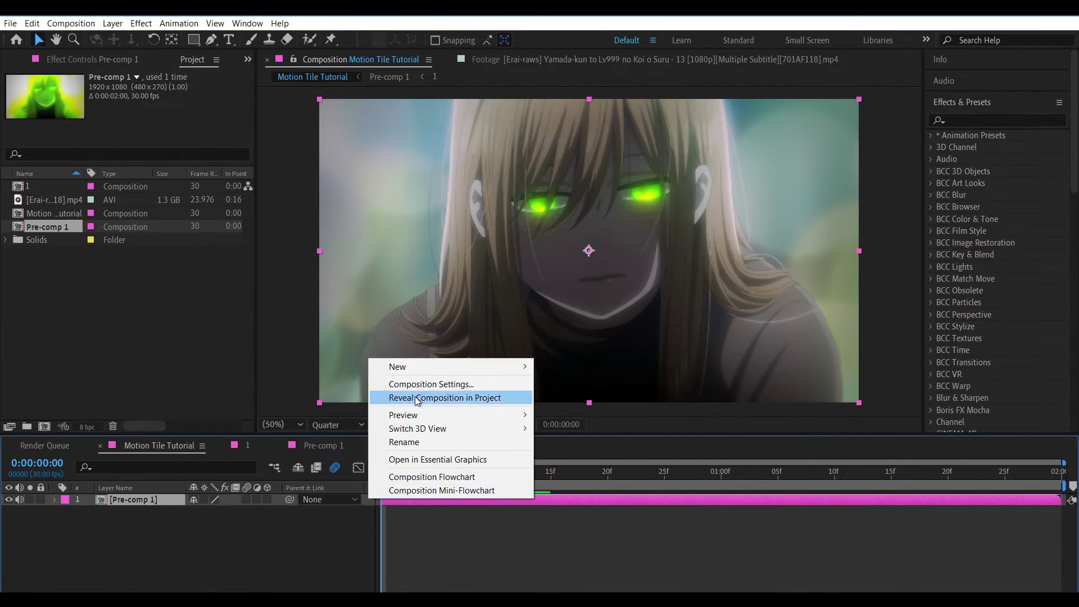
mouse_move(426, 369)
left_click(588, 398)
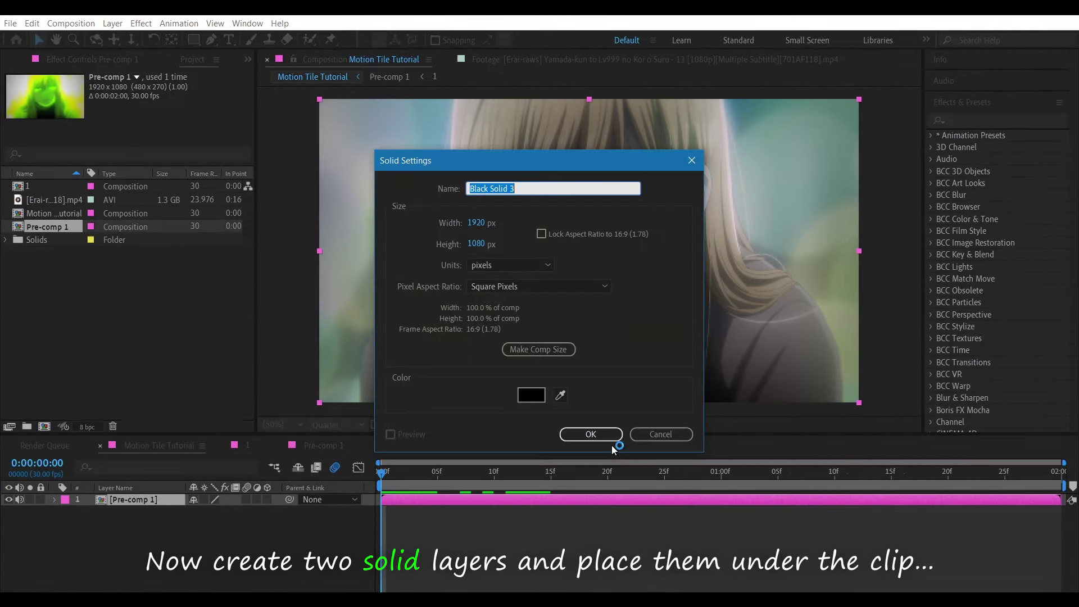
left_click(600, 431)
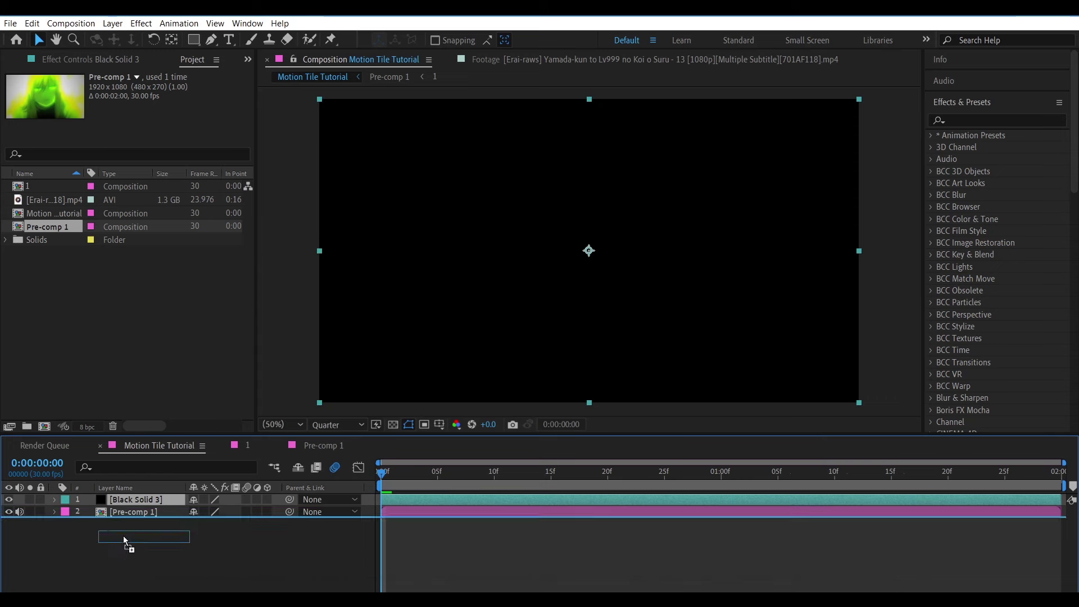
left_click_drag(118, 499, 123, 534)
key("ctrl+d")
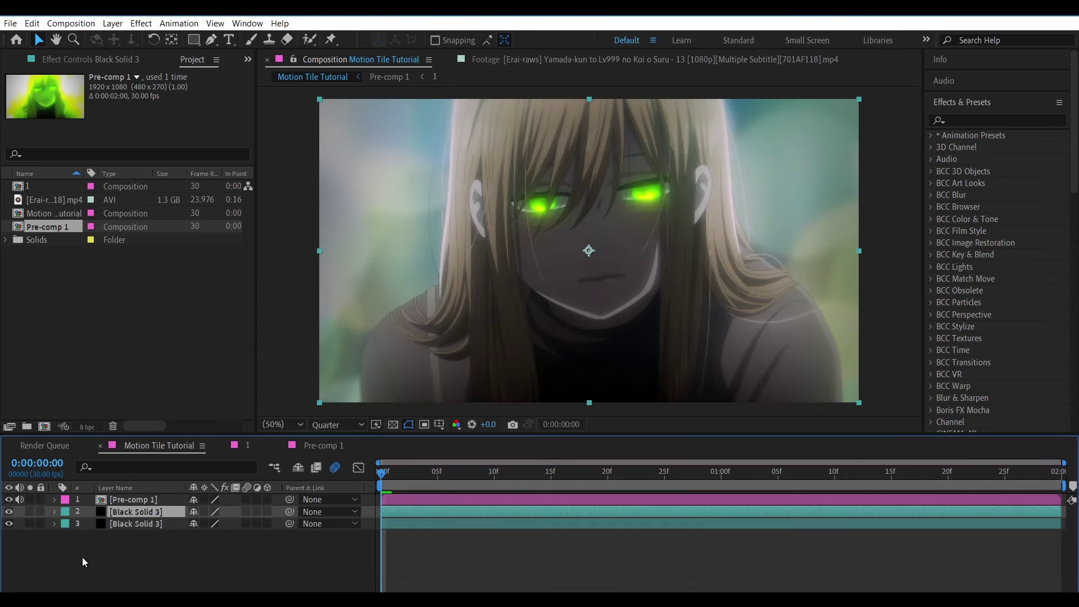
Step: Start changing Pre-comp 1's Scale to 98%
left_click(406, 497)
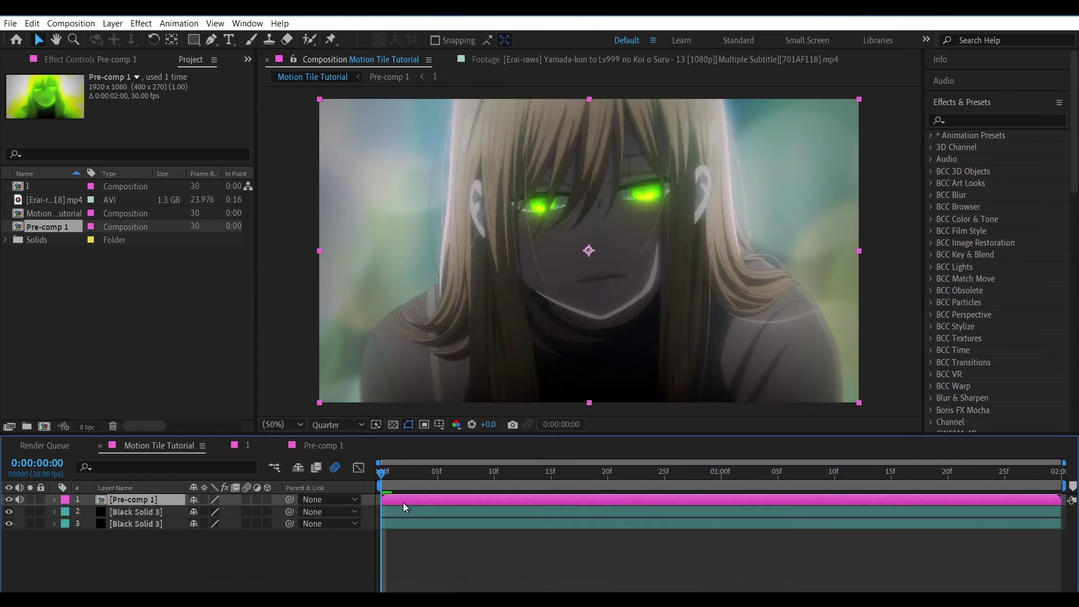
key("s")
left_click(212, 511)
Step: Finish the 98% clip scale and apply a Checkerboard of width 29.2 to the upper black solid
type("98")
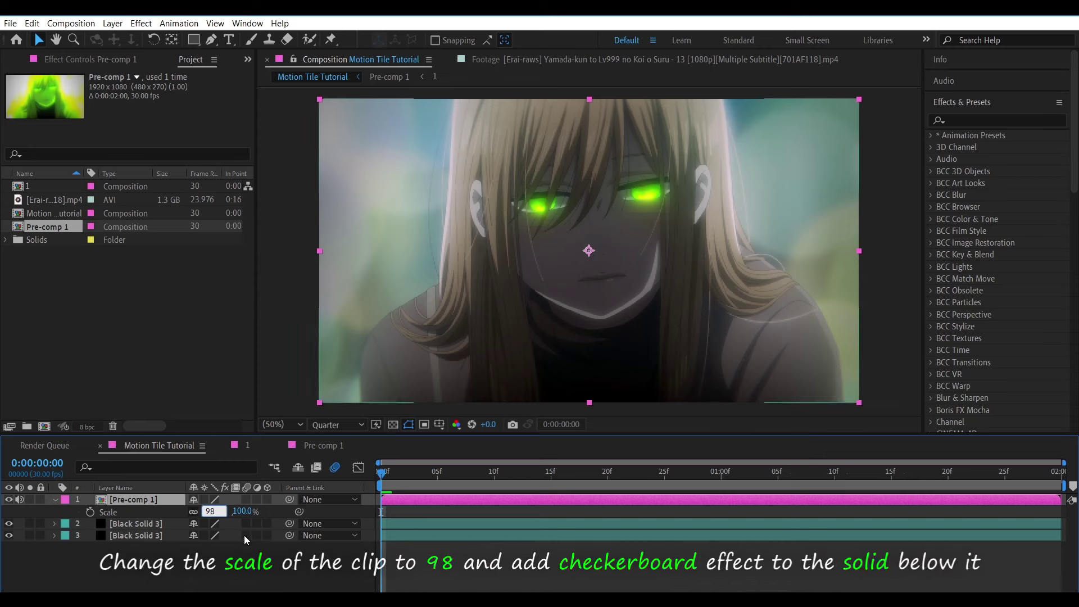
key("Return")
left_click(399, 524)
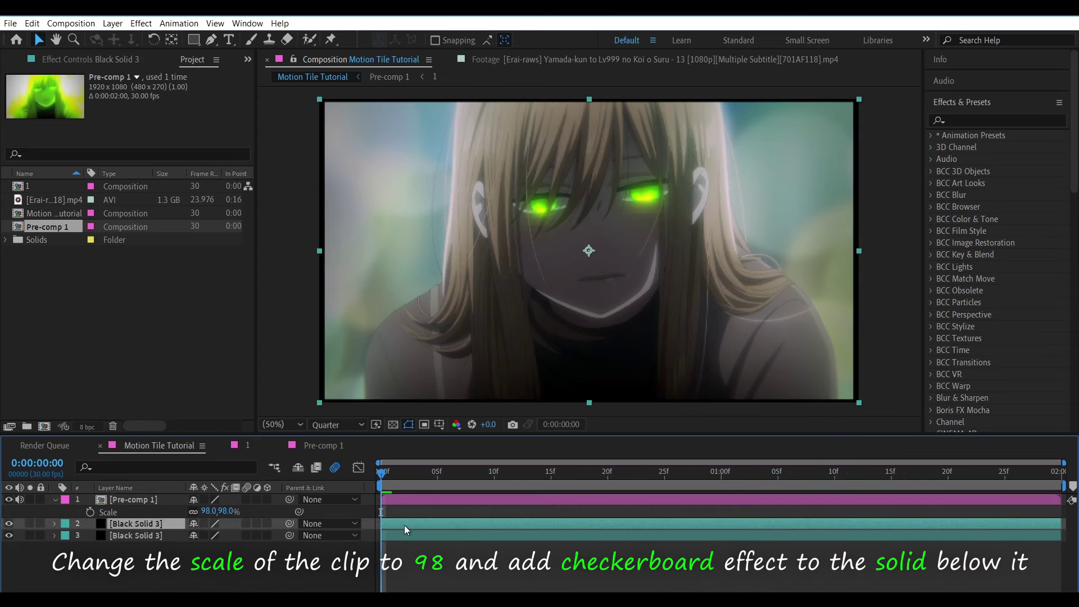
left_click(971, 120)
type("checker")
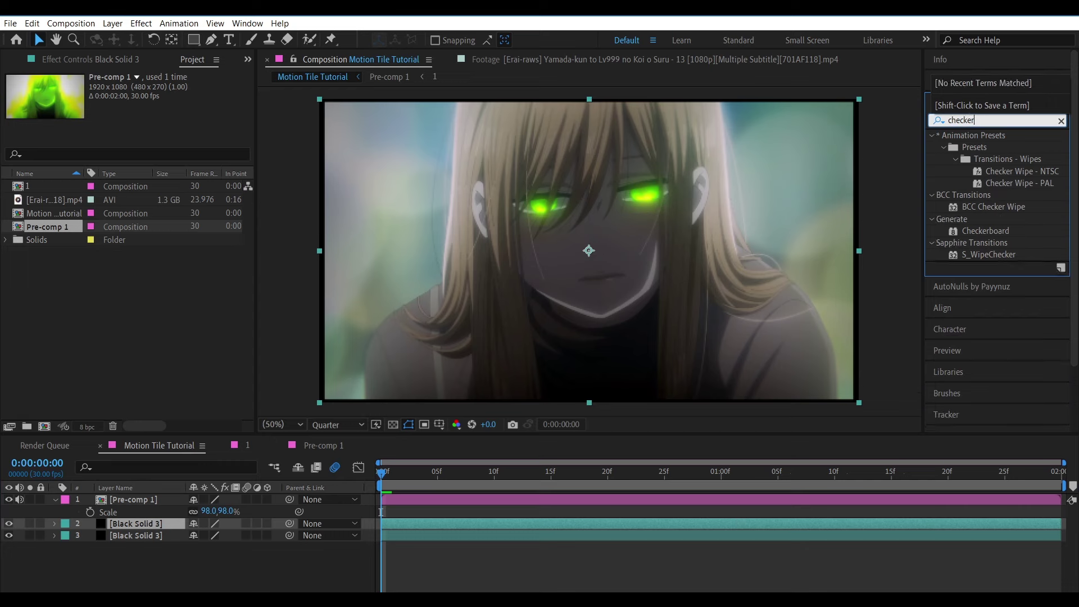
left_click_drag(986, 231, 393, 524)
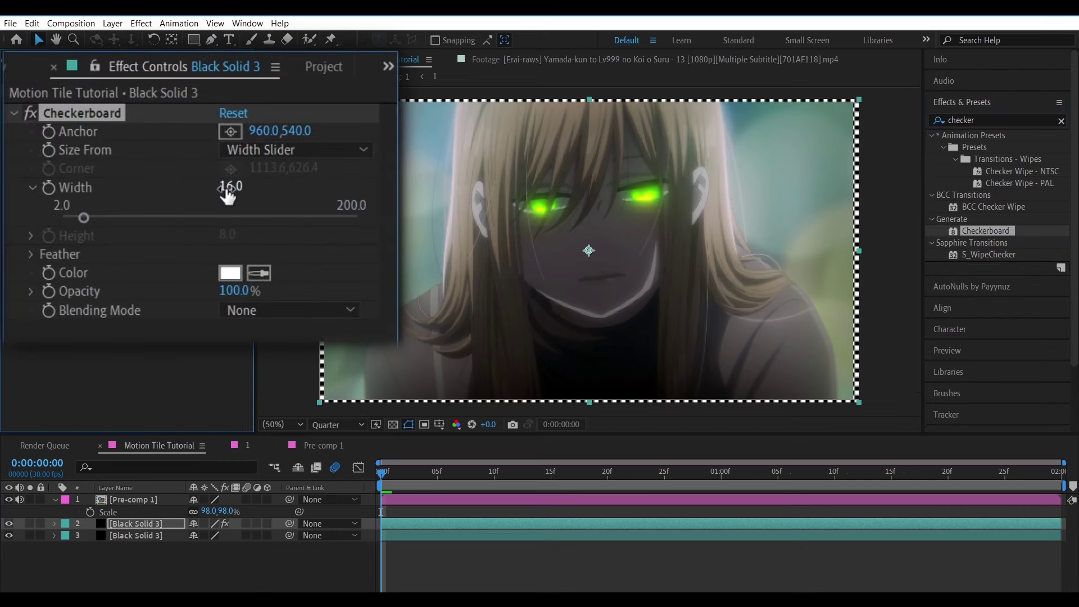
left_click(142, 136)
key("Return")
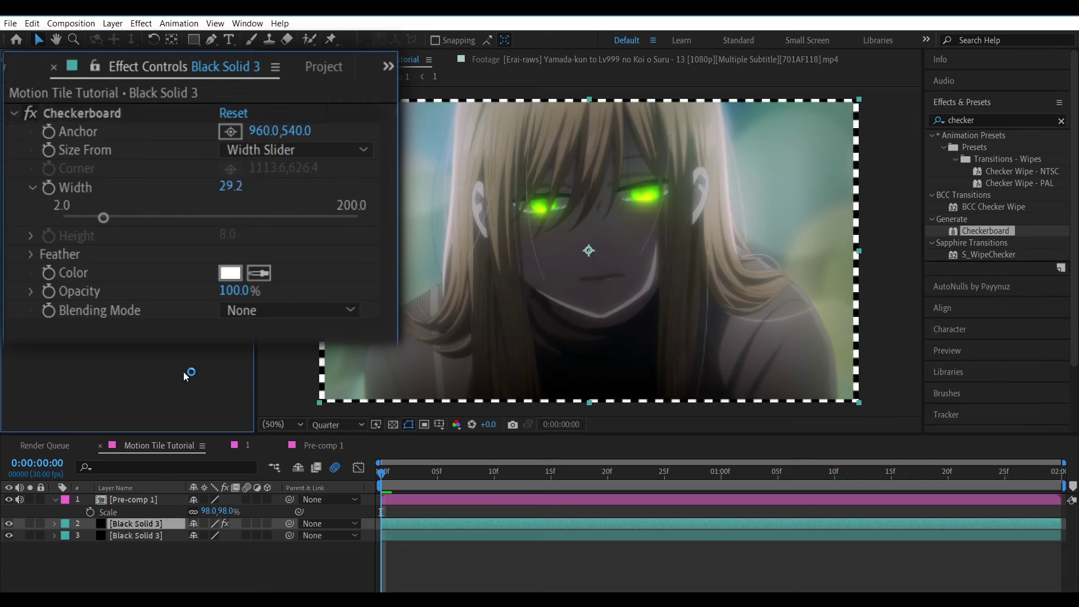
Step: Colour the checkerboard light green (C1FF9B)
left_click(230, 273)
left_click(265, 462)
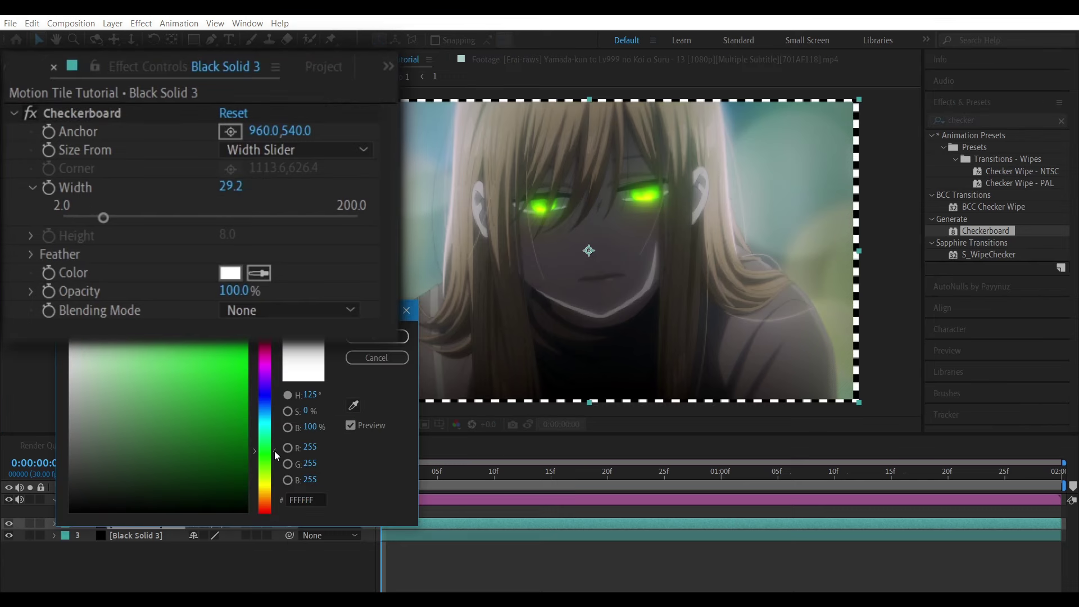
left_click(177, 371)
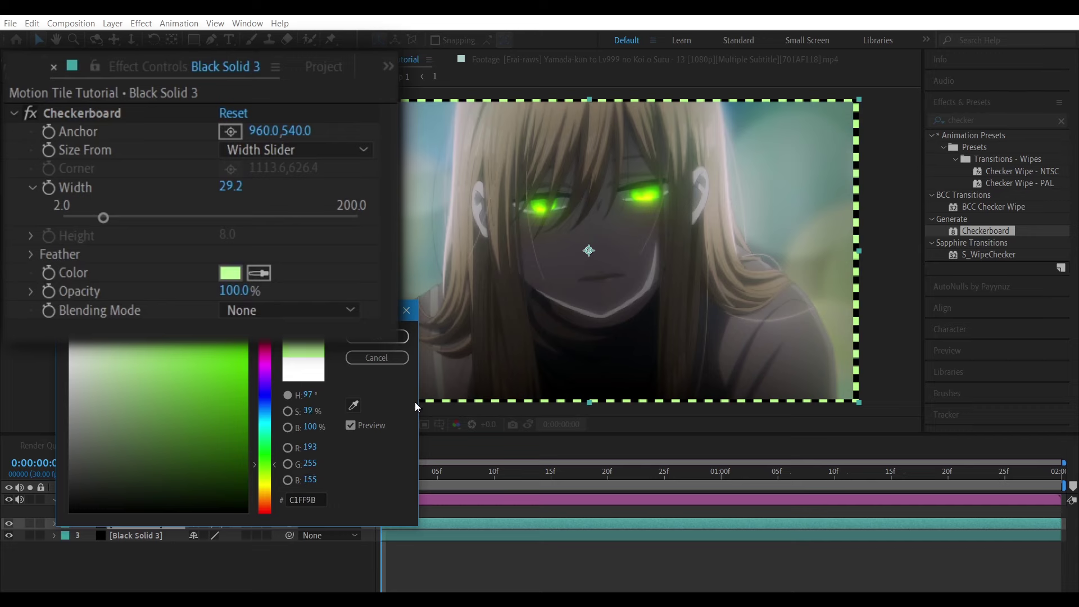
left_click(376, 336)
left_click(502, 569)
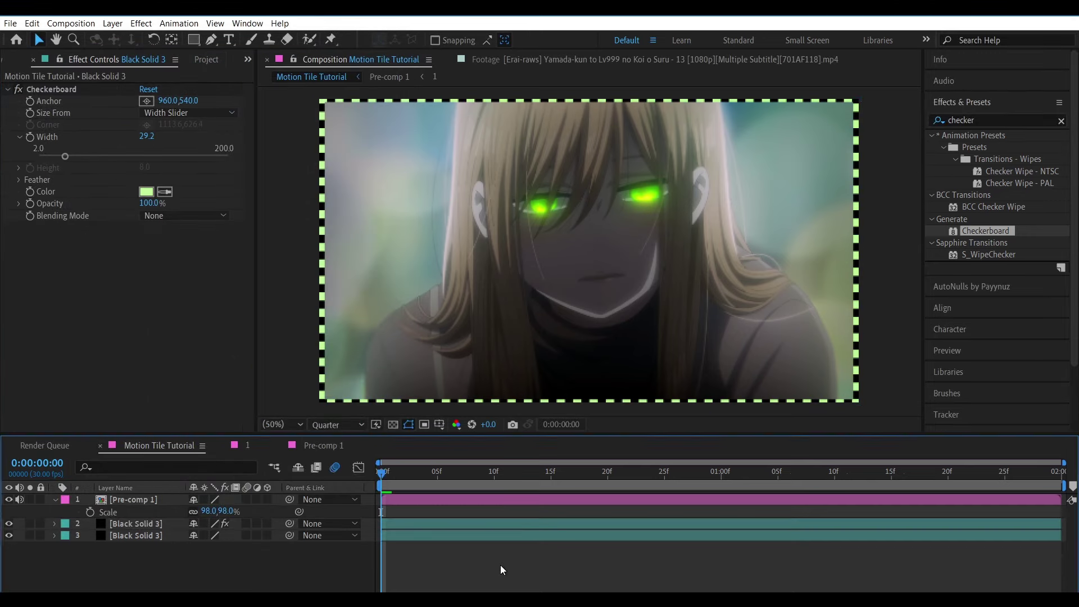
Step: Precompose Pre-comp 1 and both Black Solid 3 layers into Pre-comp 2, then duplicate it
left_click(1061, 121)
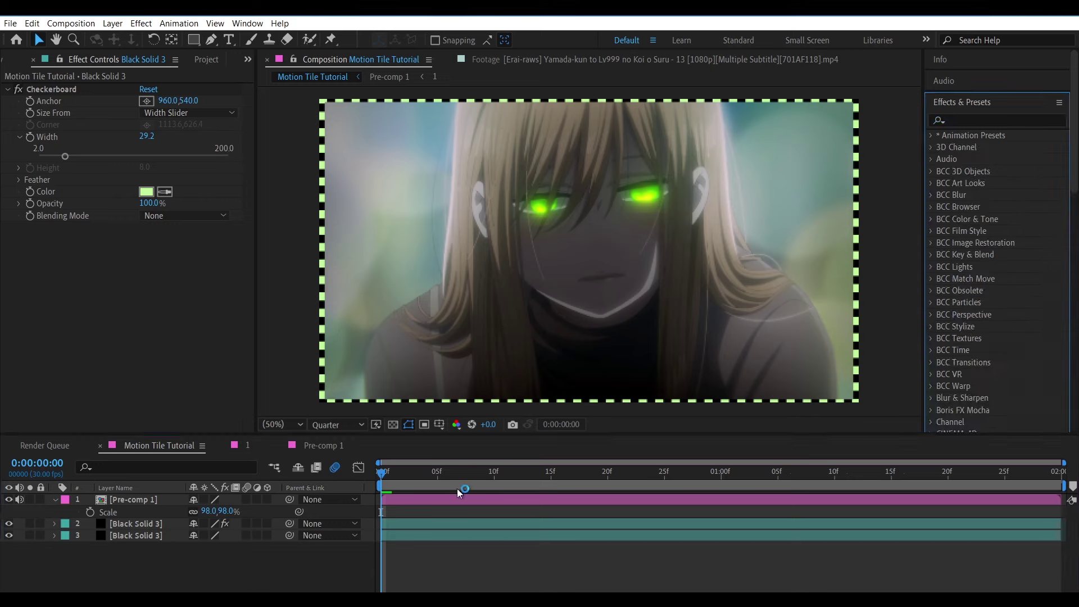
left_click(367, 477)
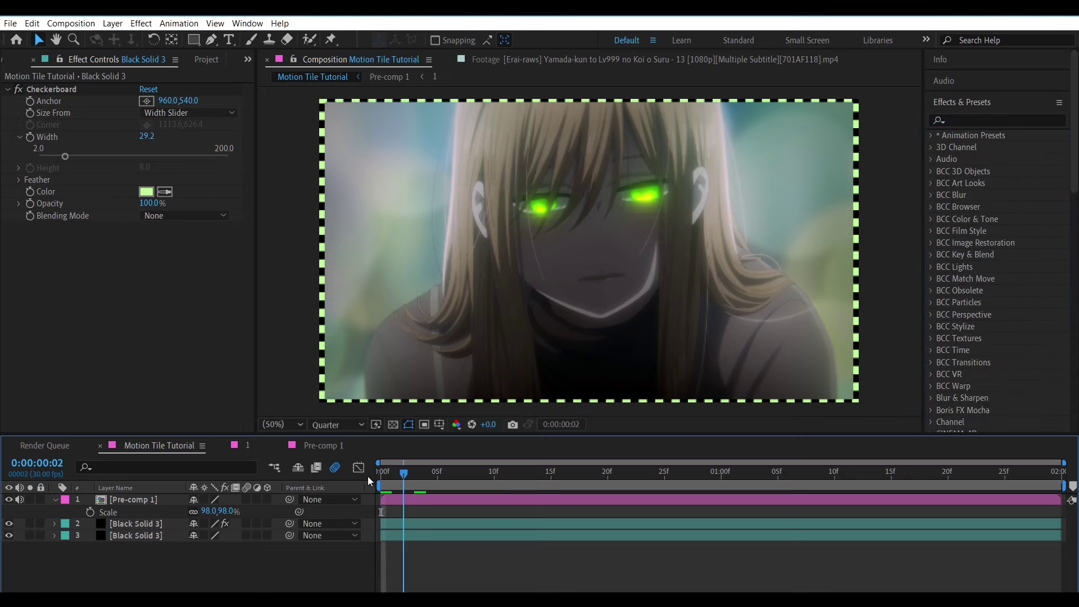
left_click(436, 497)
left_click(432, 535, "shift")
right_click(432, 535)
left_click(520, 468)
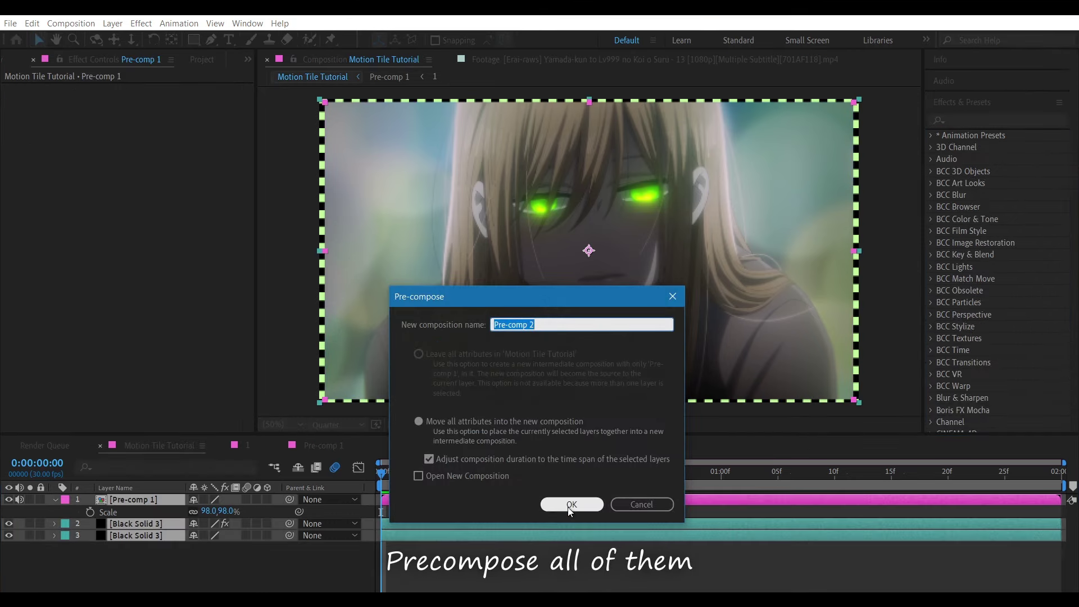
left_click(570, 504)
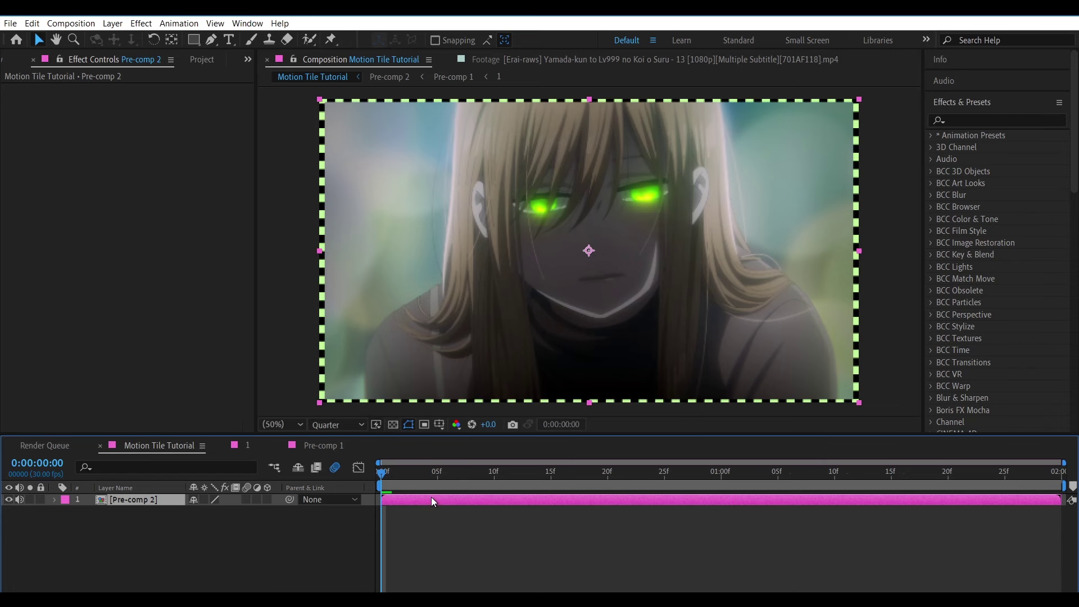
key("ctrl+d")
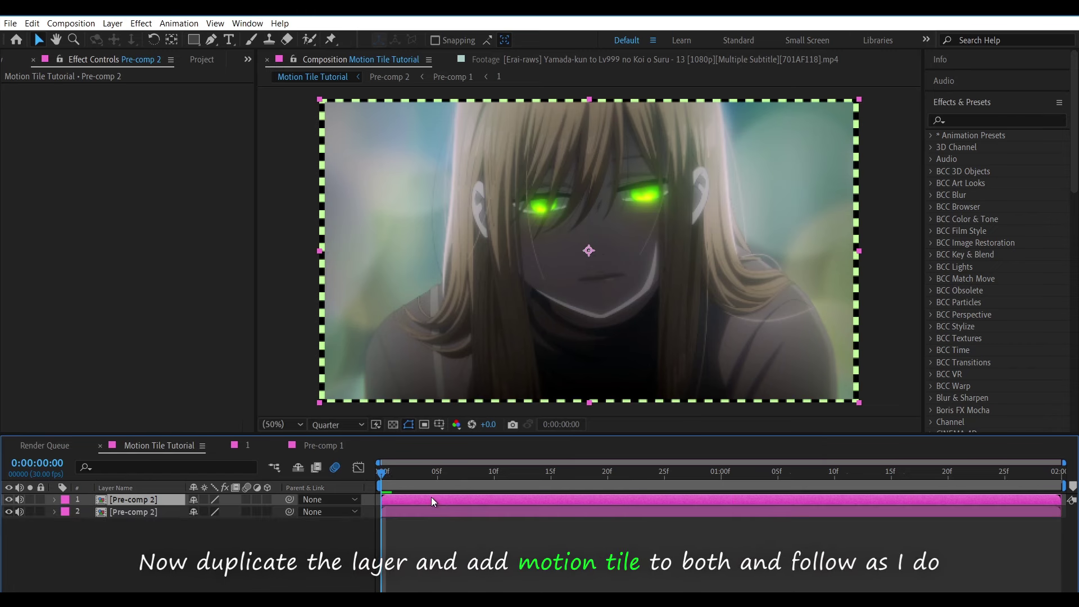
Step: Hide the top Pre-comp 2 copy and scale the lower copy to 37%
left_click(9, 499)
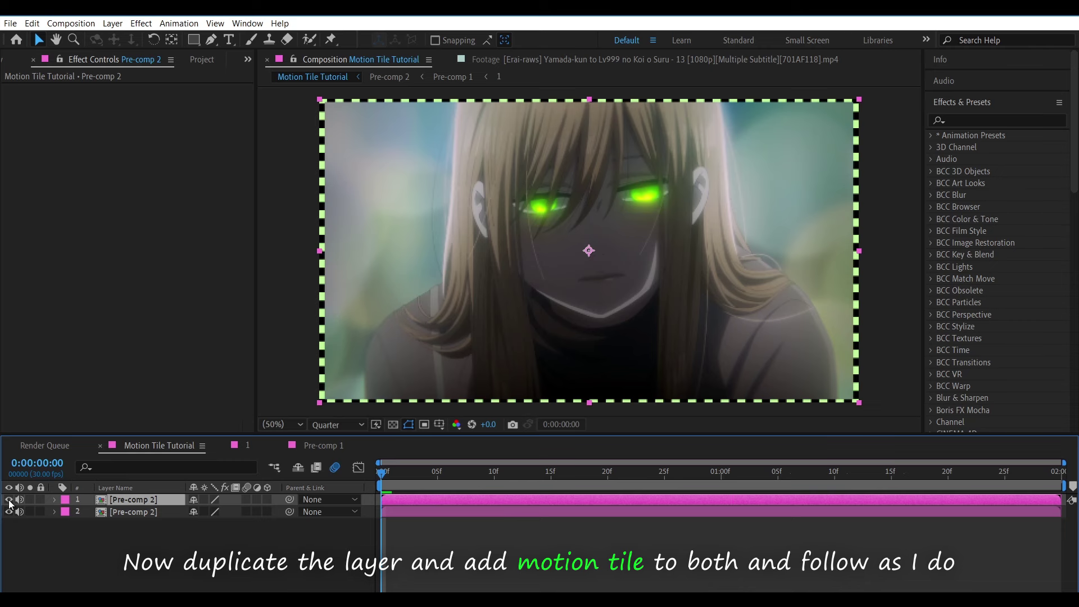
left_click(426, 512)
key("s")
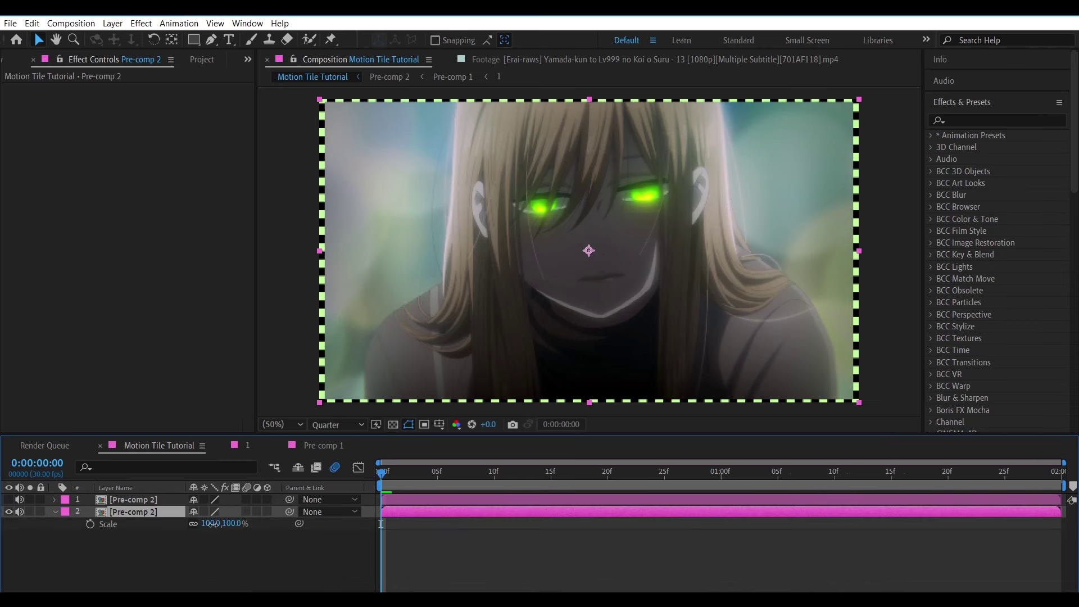
left_click(213, 524)
left_click(237, 550)
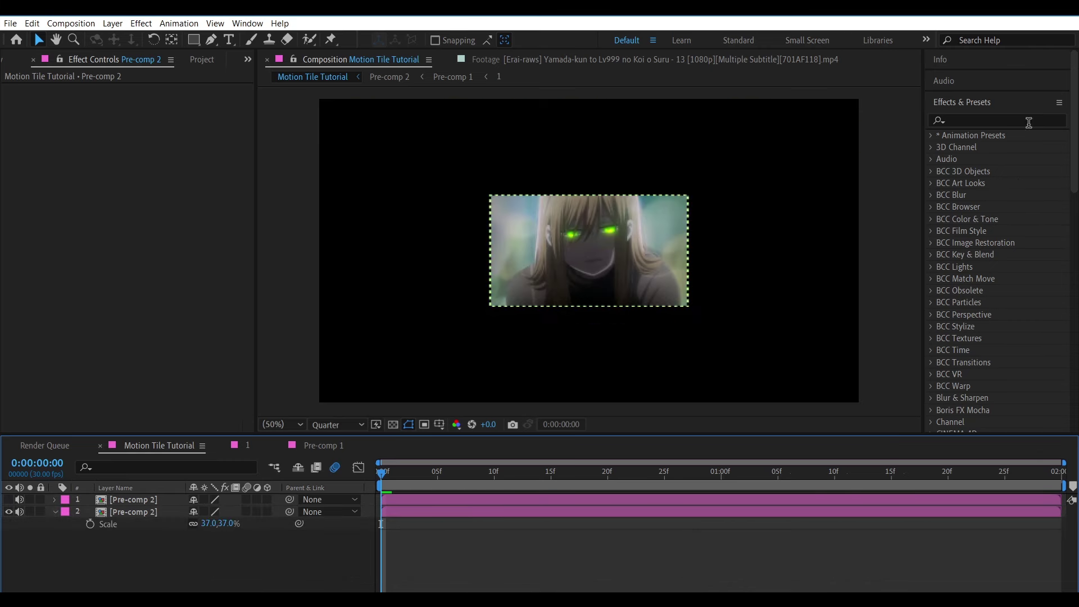
Step: Apply Motion Tile to the lower Pre-comp 2 copy
left_click(992, 121)
type("motio")
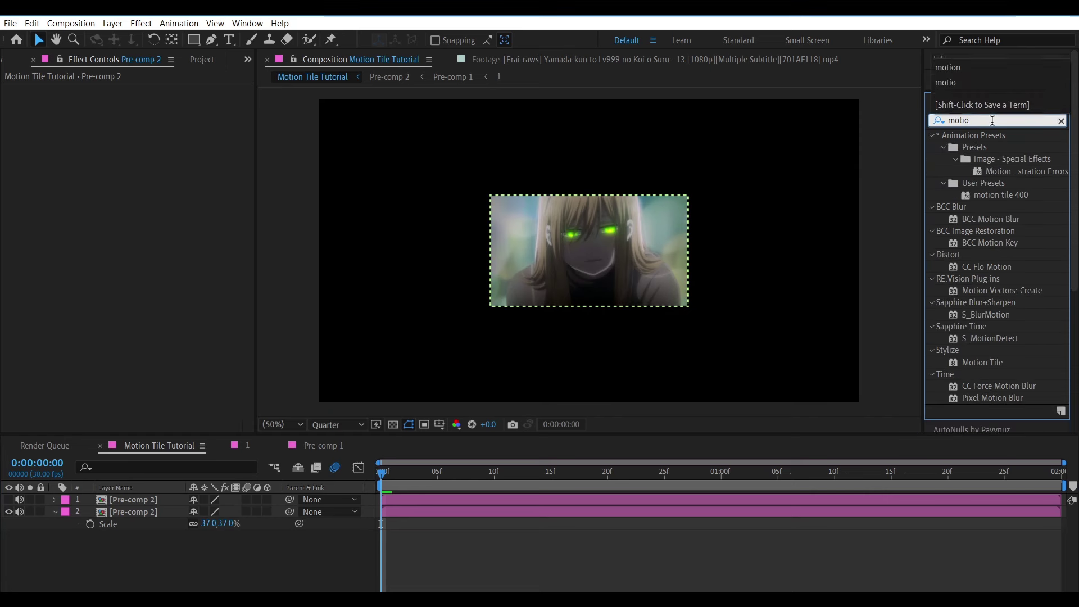
type("n ti")
left_click_drag(982, 183, 416, 510)
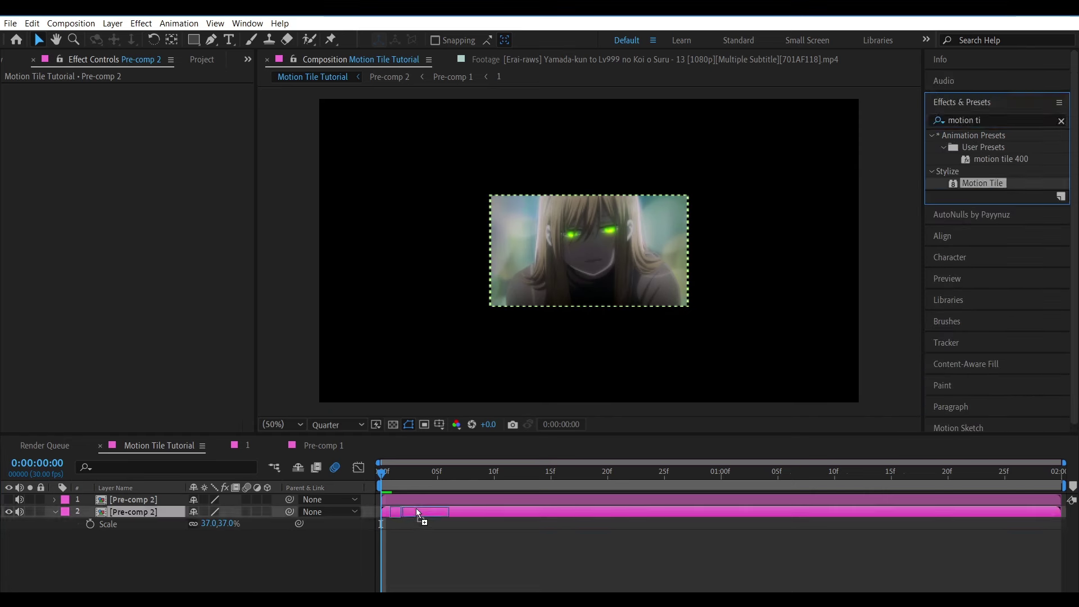
left_click(187, 164)
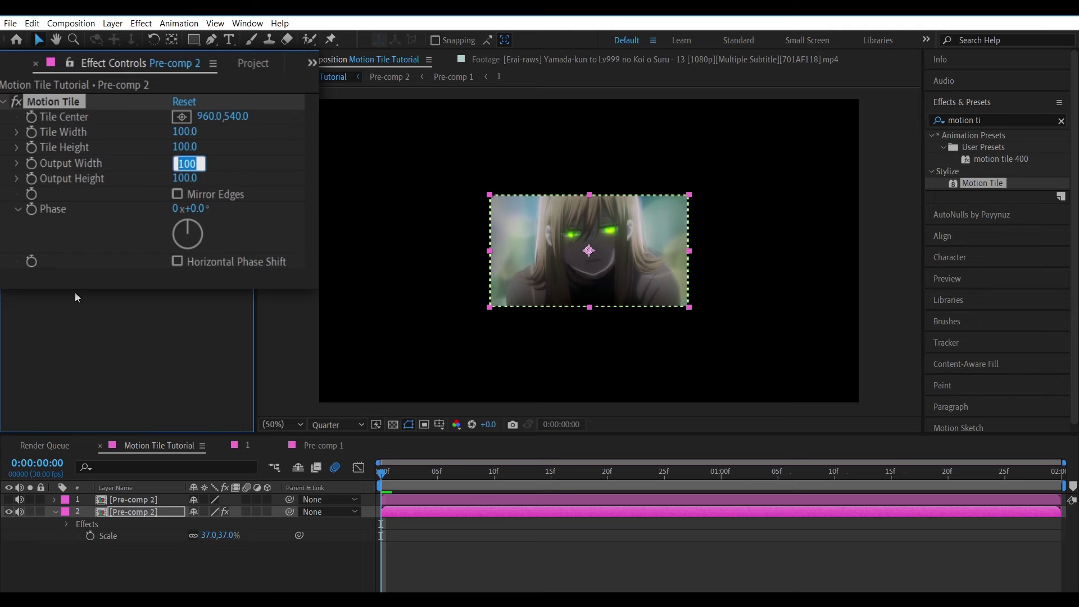
Step: Set Motion Tile output width and height to 400 and enable Horizontal Phase Shift
type("400")
key("Return")
left_click(184, 178)
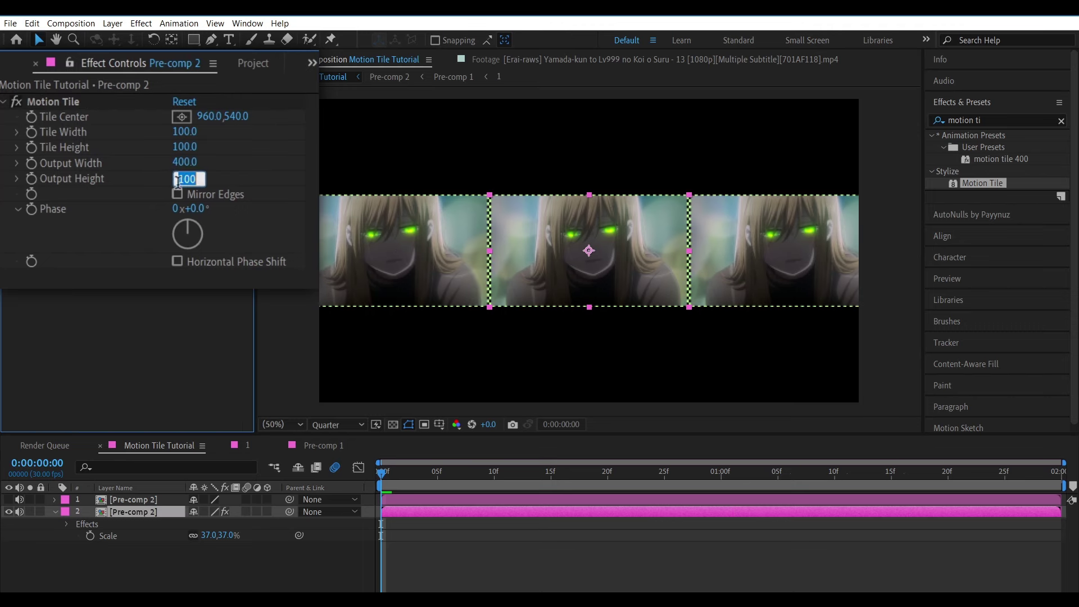
type("400")
key("Return")
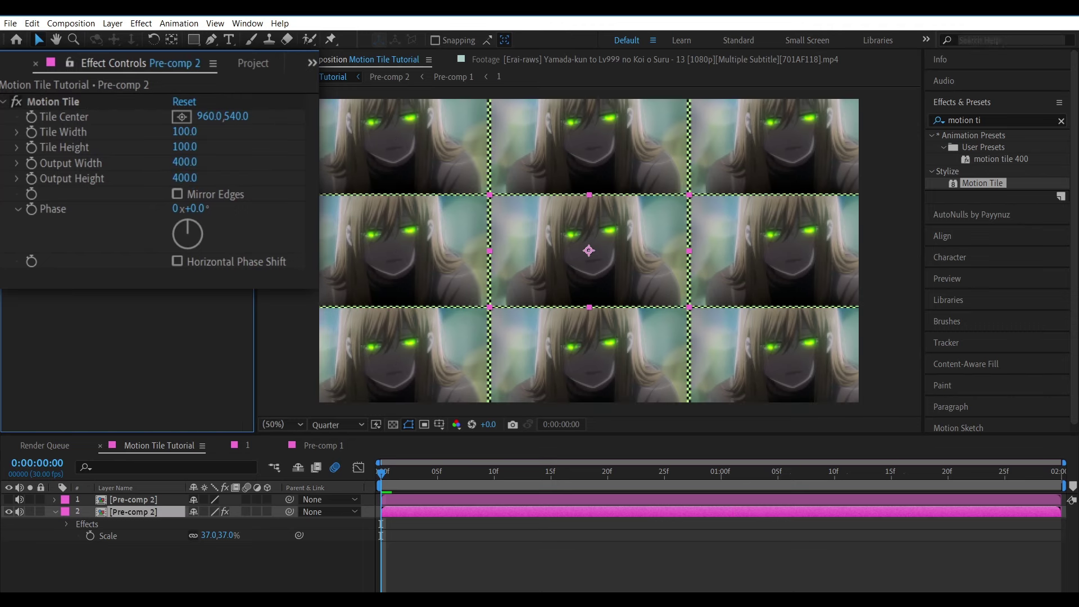
left_click(393, 513)
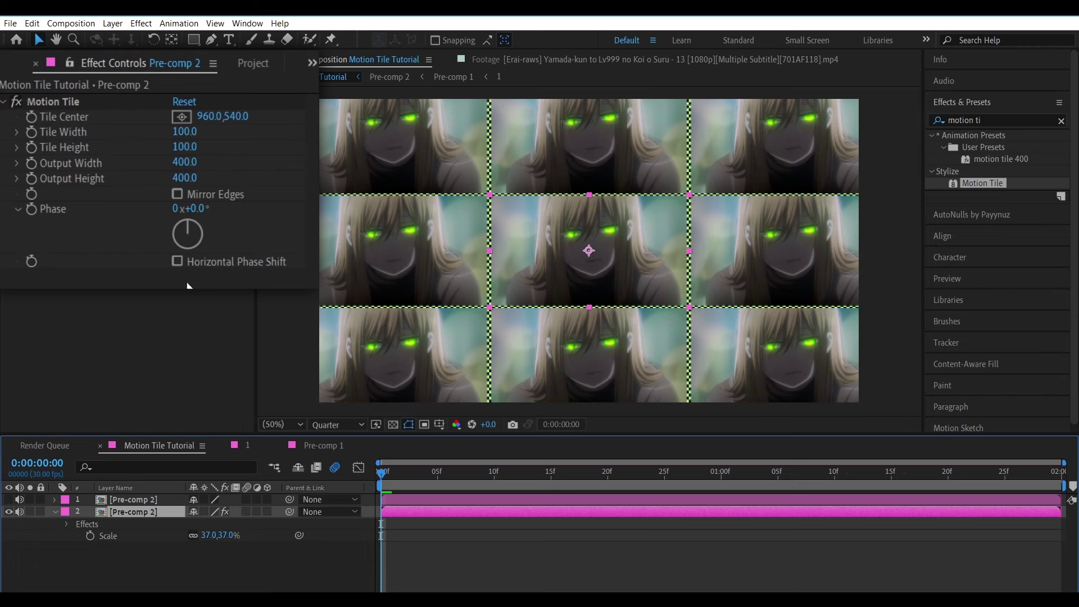
left_click(177, 262)
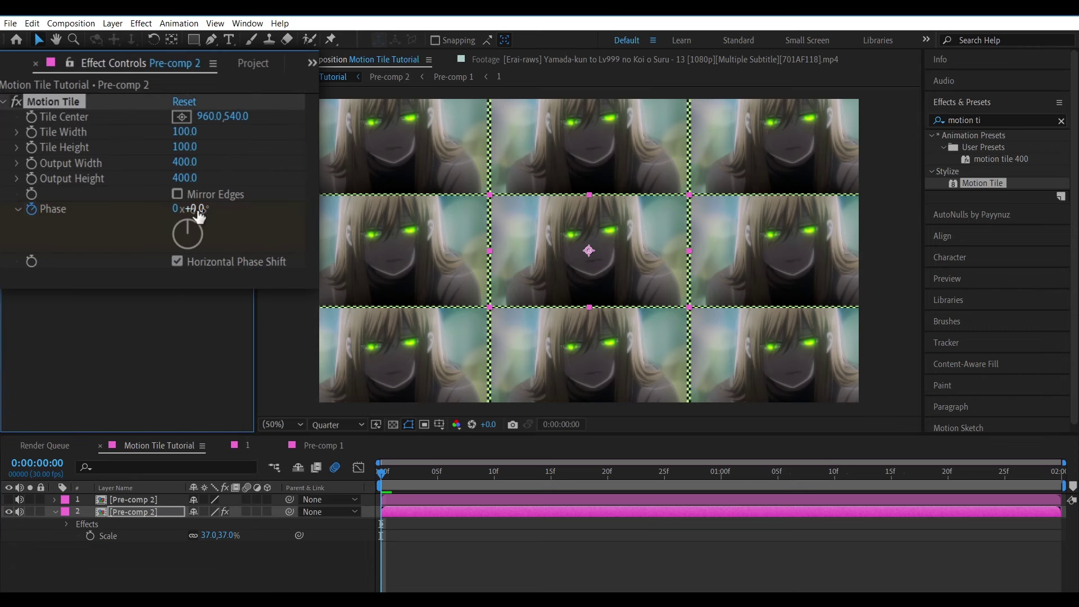
Step: Keyframe Phase at start (-1x-5.0°) and end, and turn on the layer's motion blur
left_click_drag(198, 215, 135, 238)
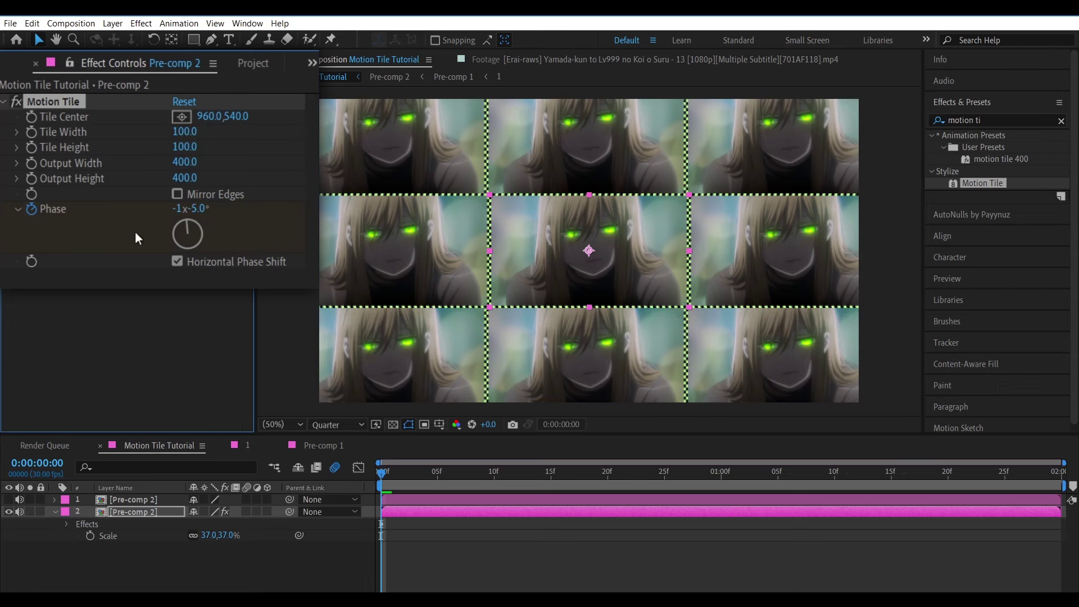
key("u")
key("End")
mouse_move(200, 209)
left_mouse_down()
mouse_move(1059, 230)
mouse_move(1054, 540)
left_mouse_up()
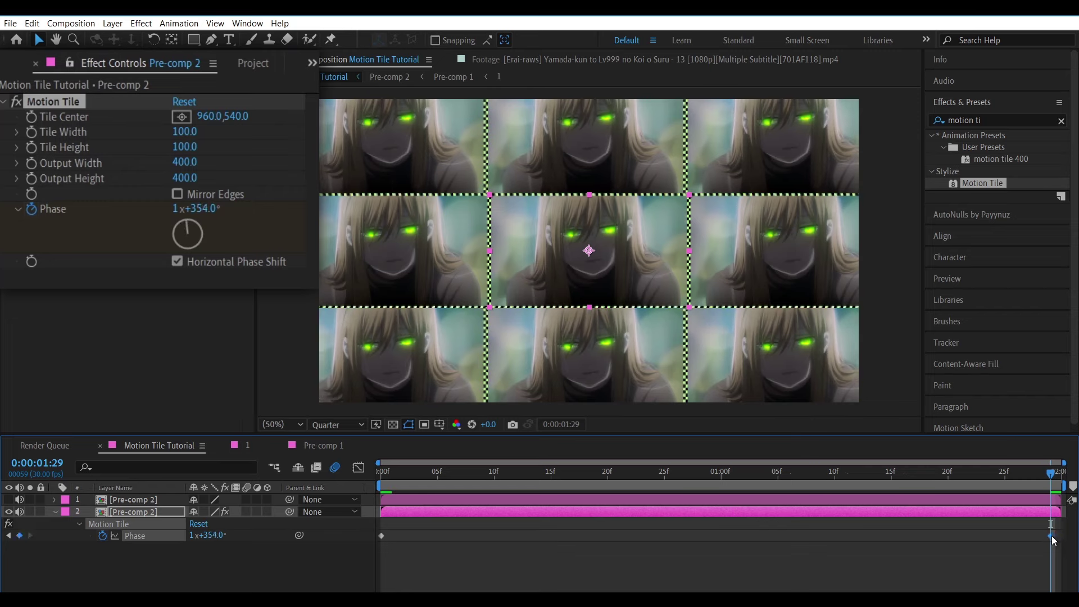
key("Home")
left_click_drag(203, 535, 209, 542)
left_click(246, 511)
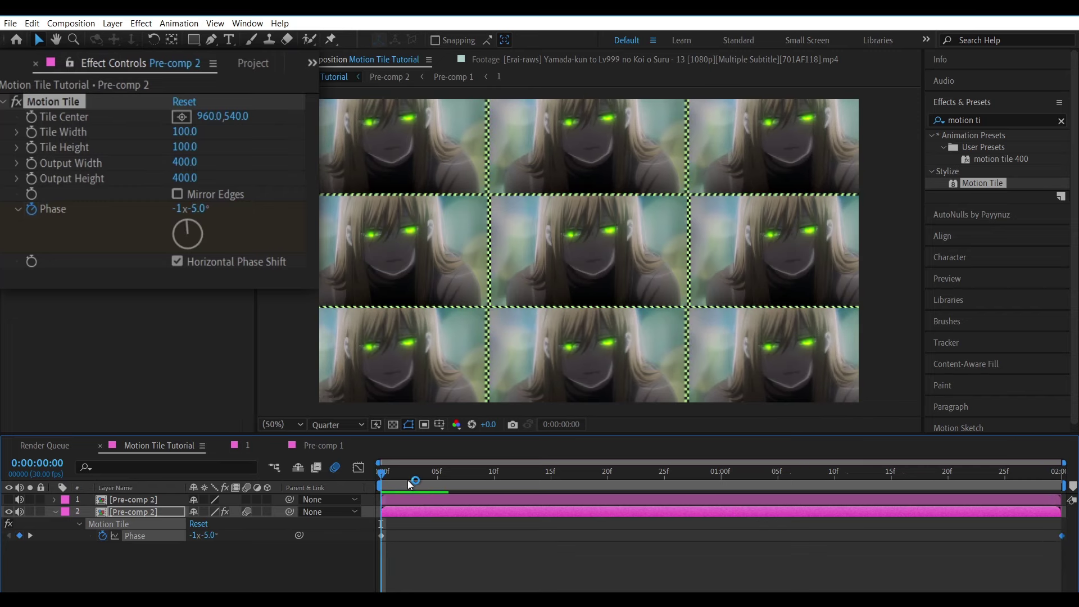
Step: Lower the starting Phase to -1x-173.0° and preview the tile animation
key("space")
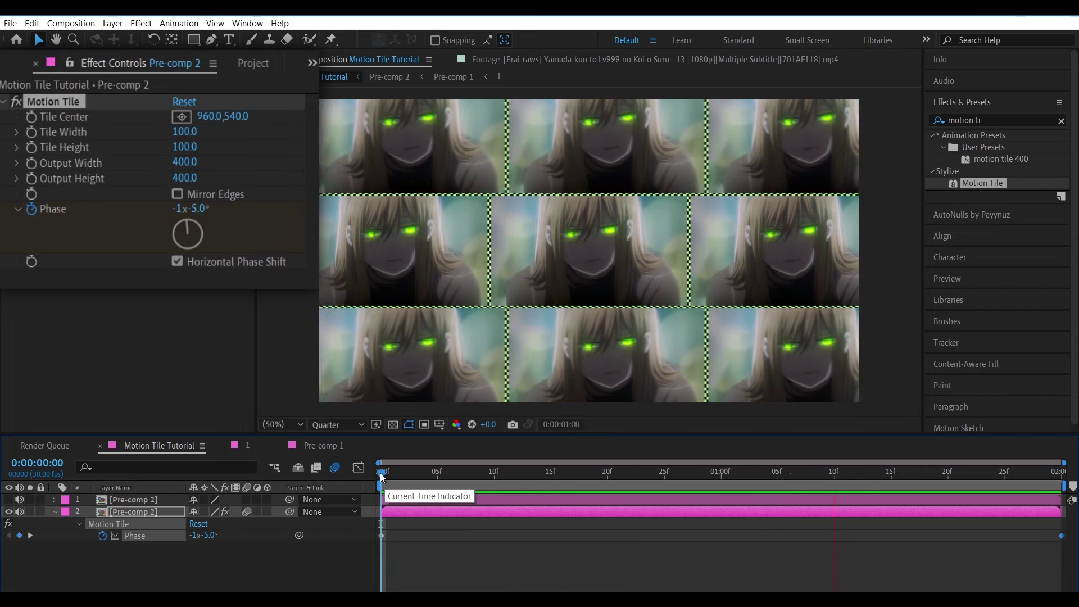
key("space")
left_click_drag(210, 536, 116, 536)
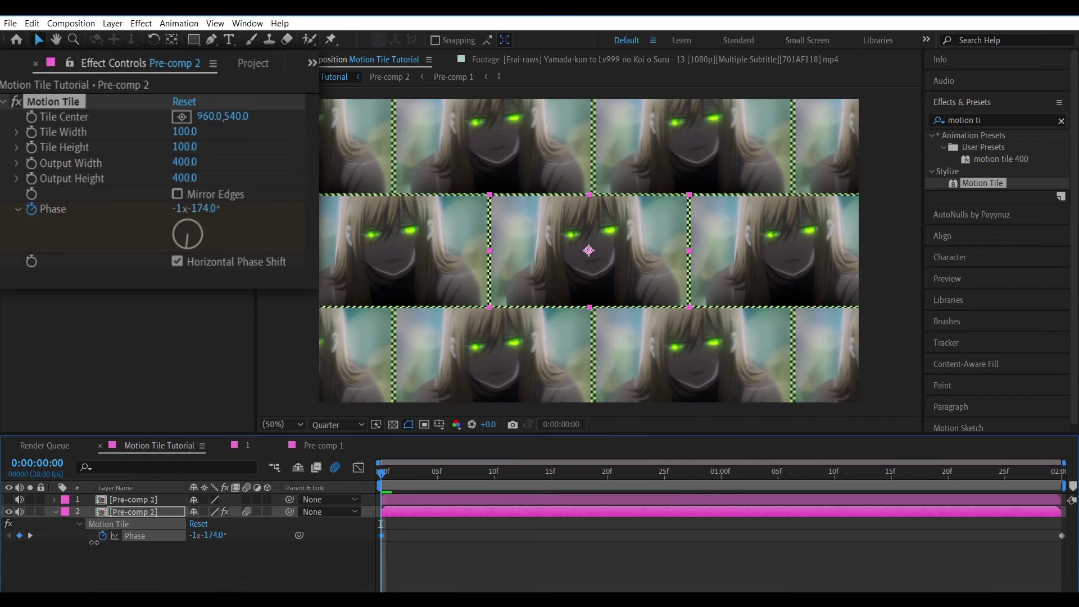
left_click(478, 554)
key("space")
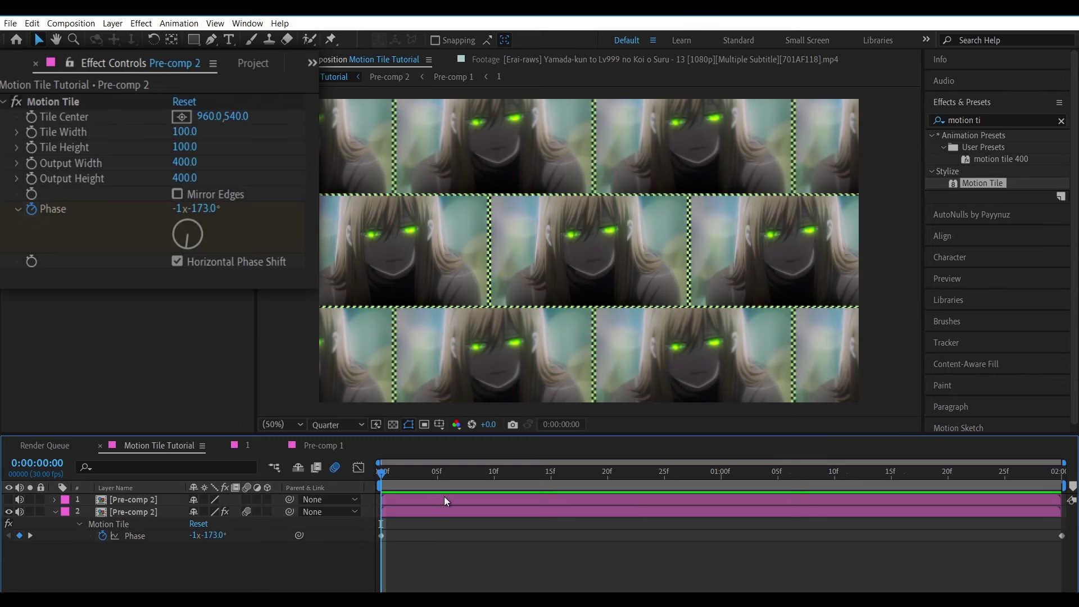
Step: Unhide the top Pre-comp 2 copy, scale it to 42%, and apply Motion Tile
left_click(444, 497)
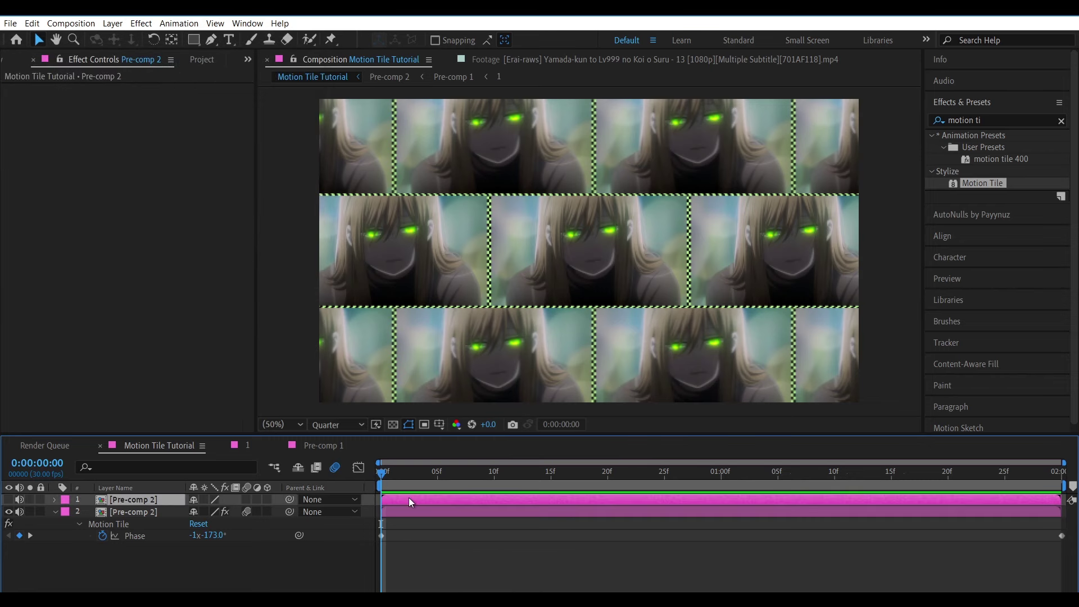
left_click(8, 499)
key("s")
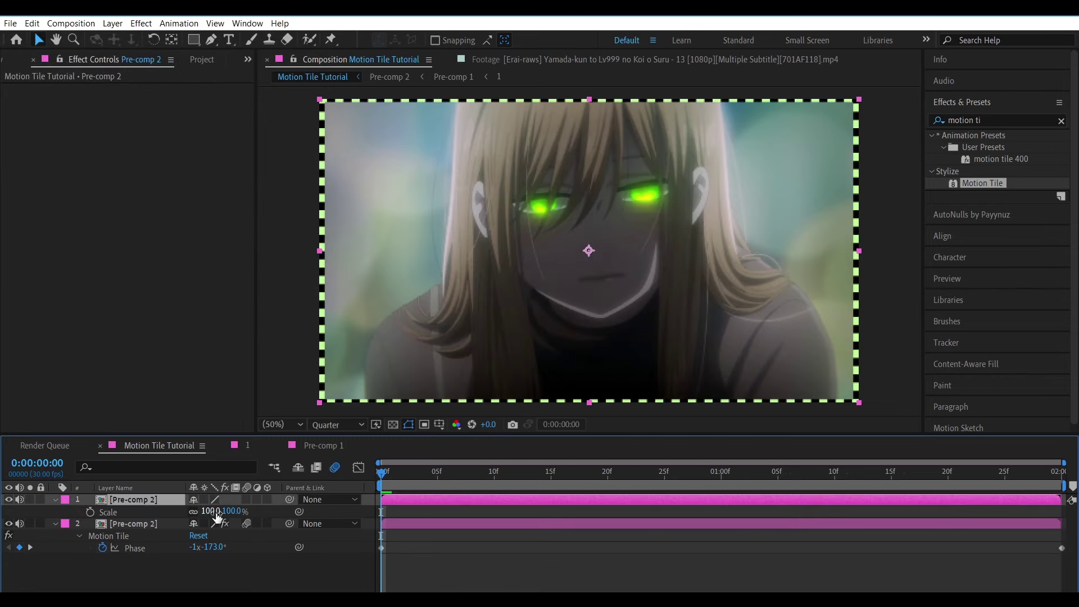
left_click(216, 512)
key("Return")
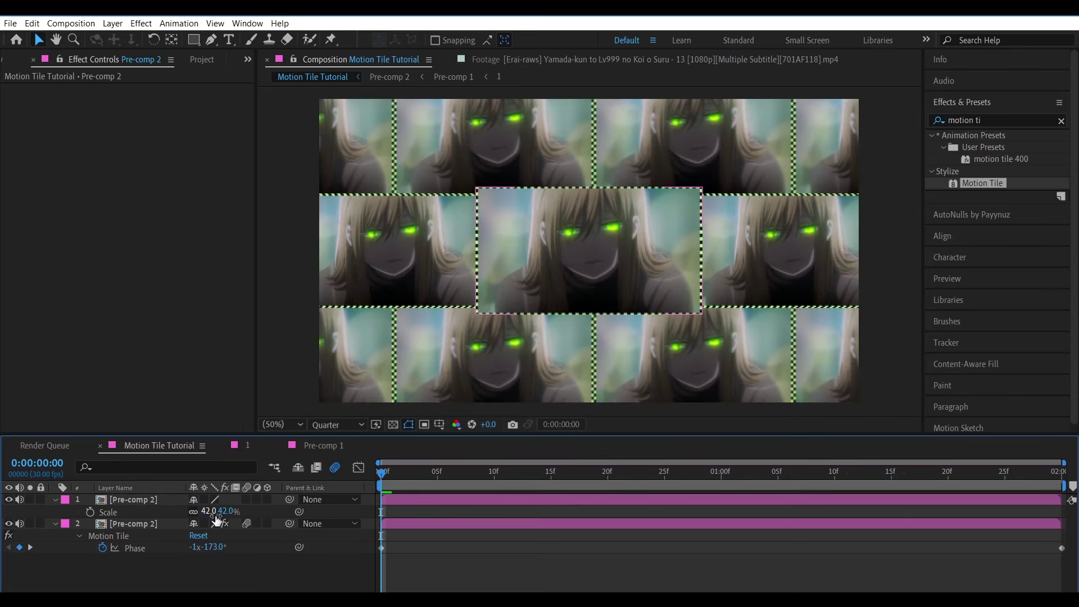
left_click_drag(1010, 188, 536, 499)
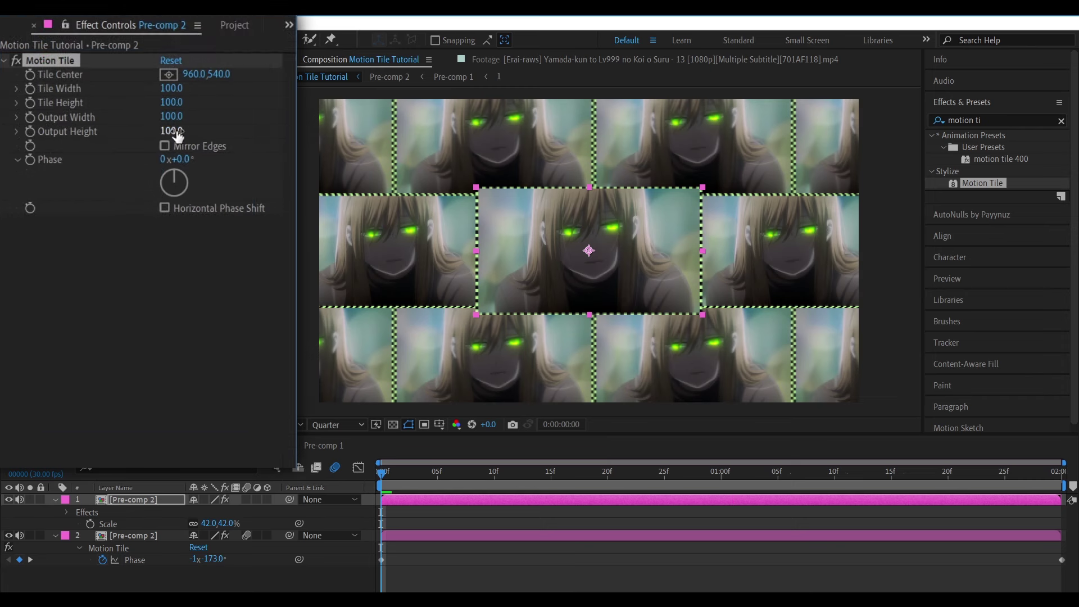
Step: Set the top tile's Motion Tile output width to 360, leaving phase shift off
left_click(171, 116)
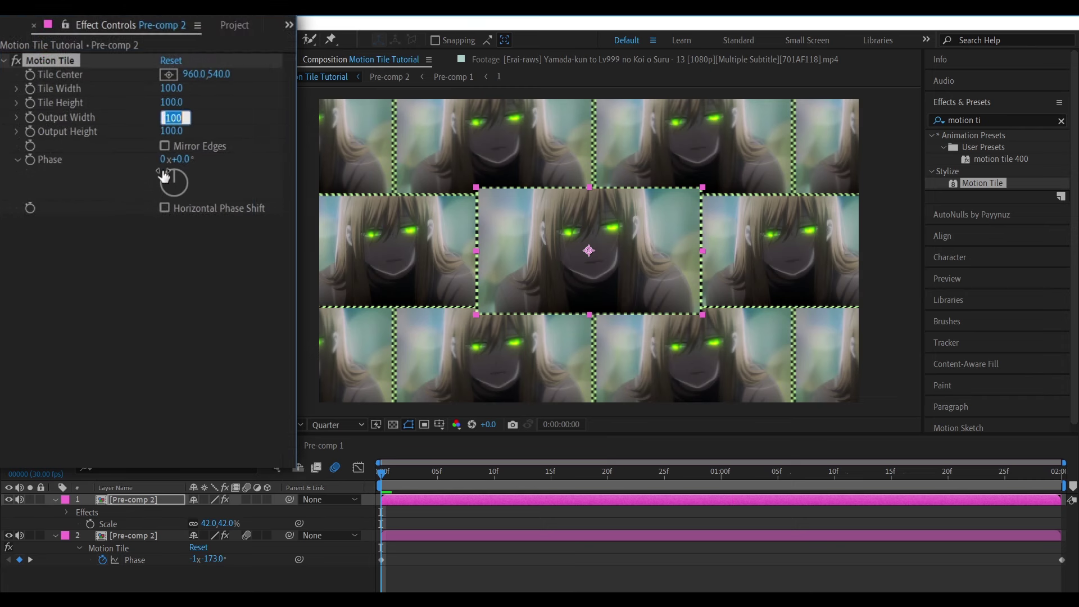
type("360")
left_click(146, 330)
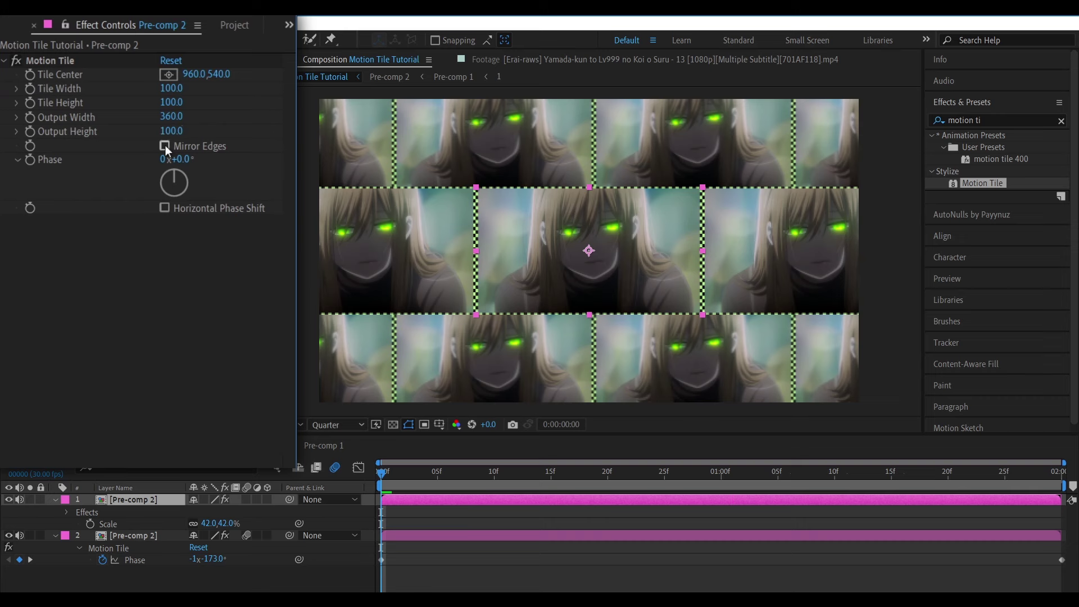
left_click(164, 208)
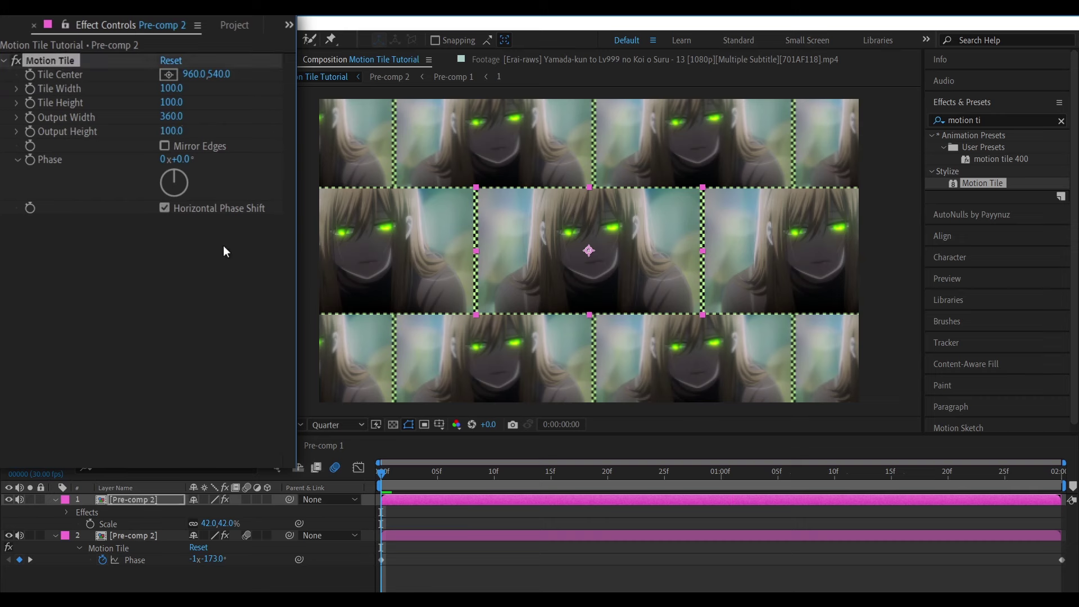
left_click(163, 208)
Step: Keyframe the top tile's Phase from -2x-45.0° so the middle row shifts, and preview
left_click(29, 159)
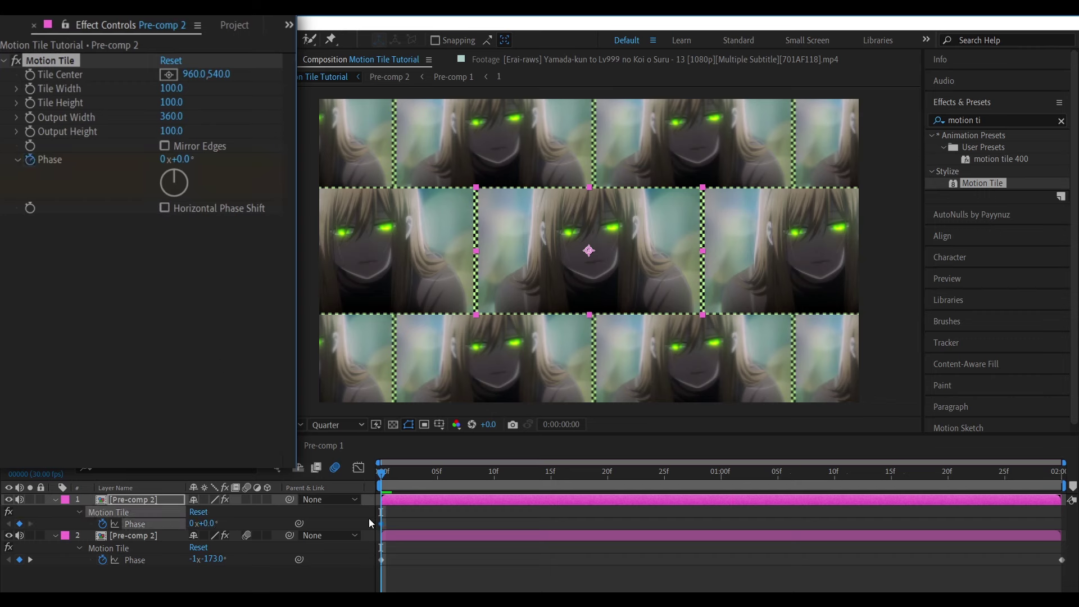
mouse_move(205, 528)
left_mouse_down()
mouse_move(191, 523)
mouse_move(904, 538)
mouse_move(271, 523)
left_mouse_up()
key("space")
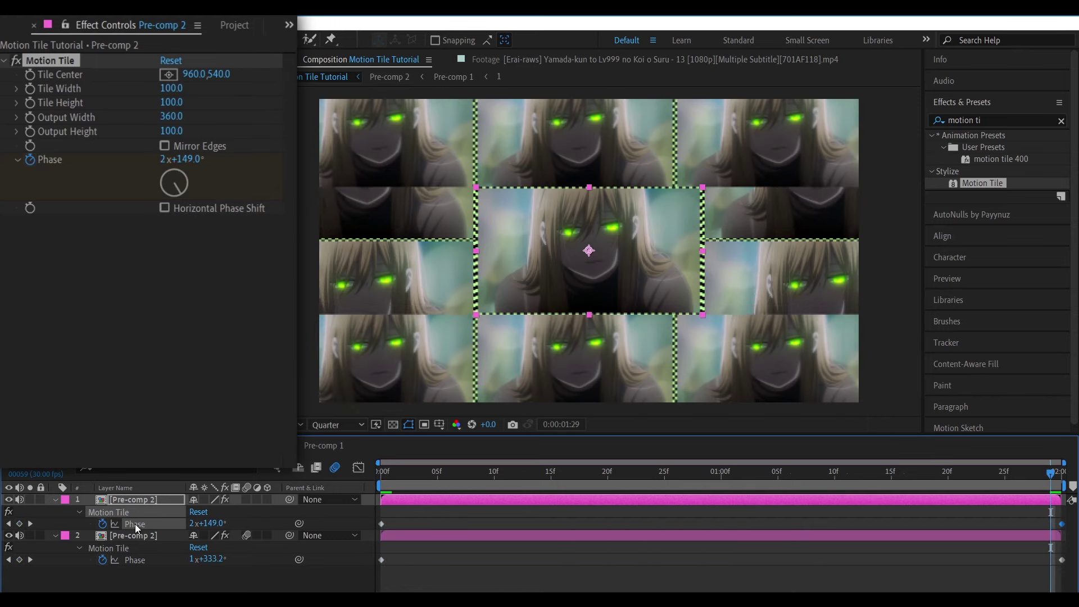
left_click(383, 482)
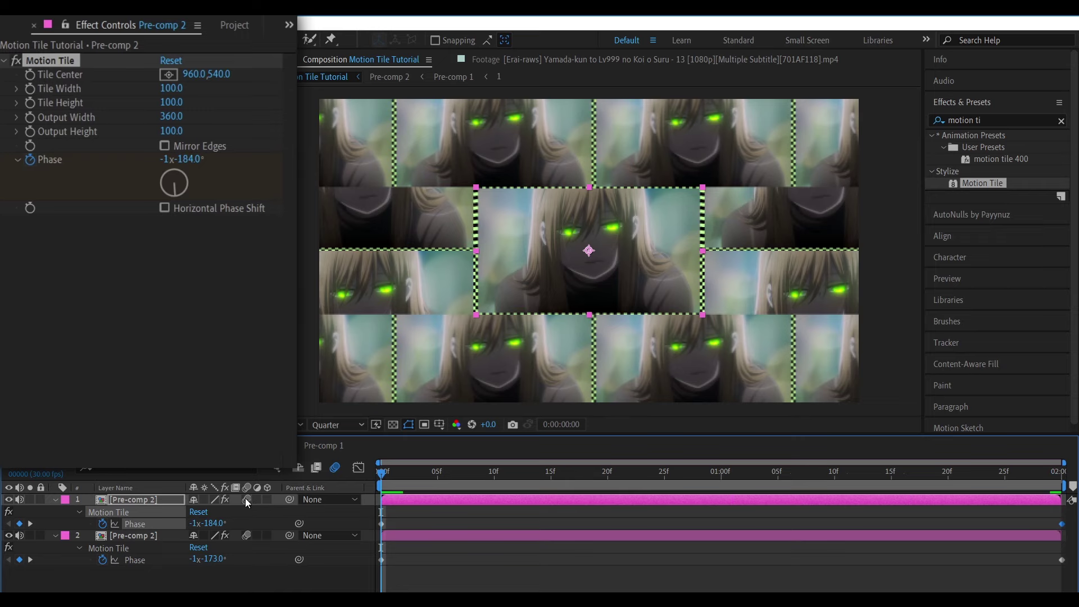
key("space")
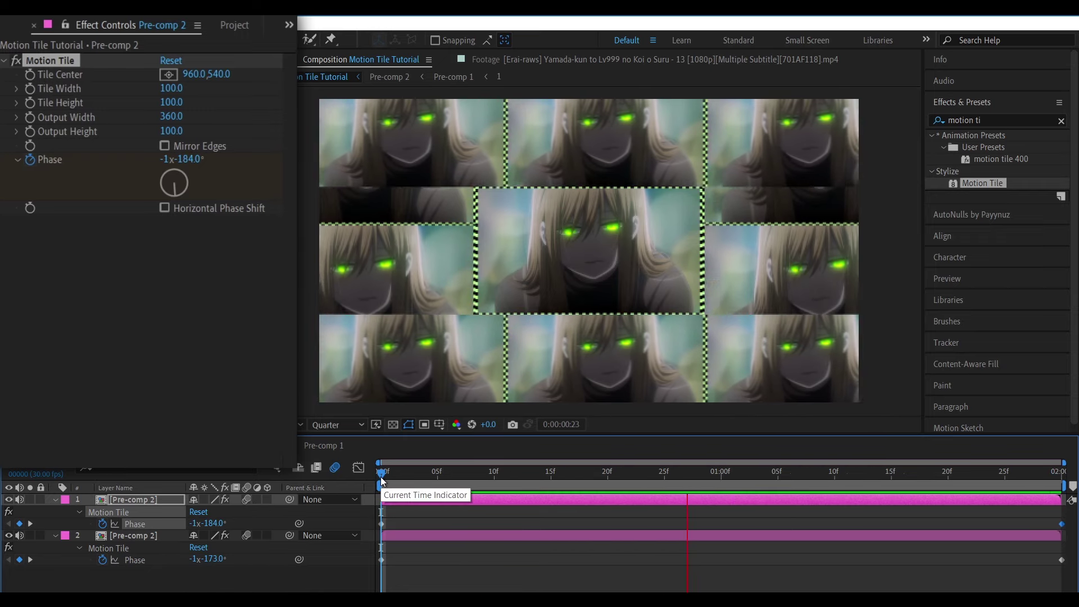
key("space")
key("space")
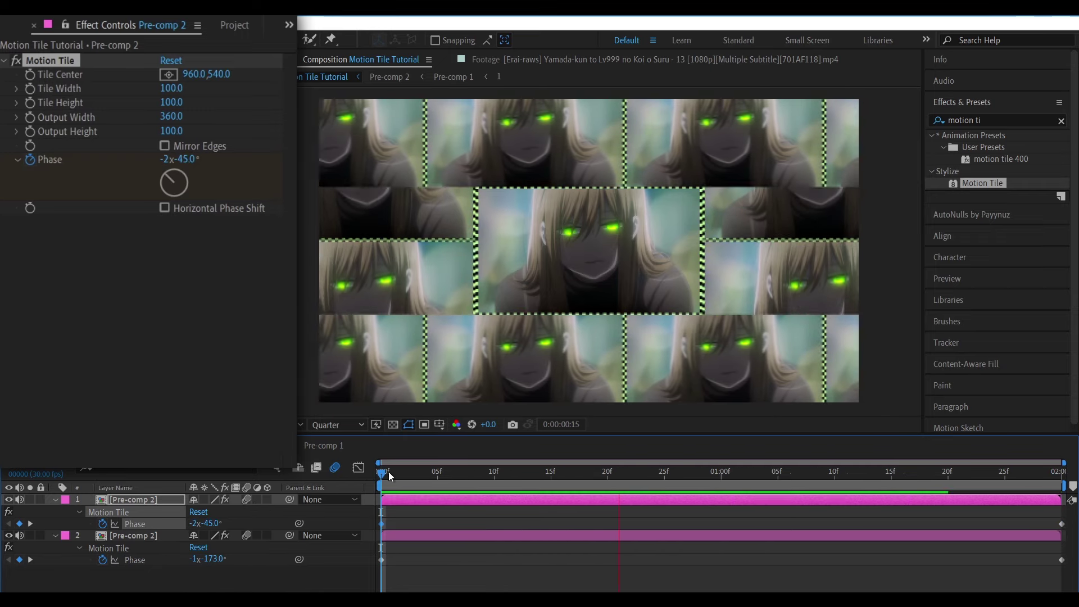
key("space")
left_click(1061, 120)
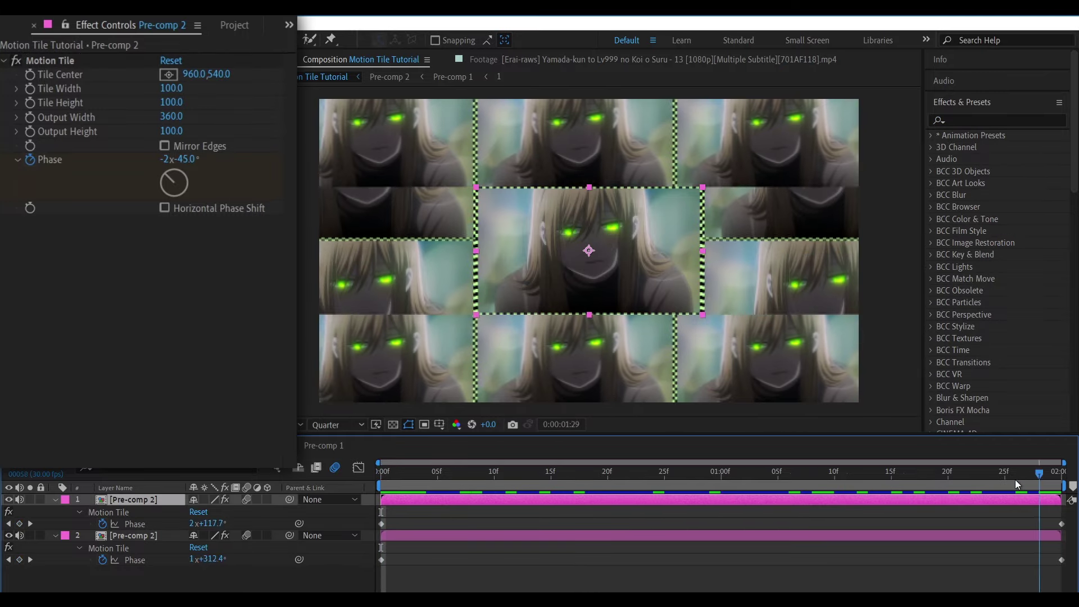
left_click(964, 119)
Step: Apply S_DropShadow with Shift X/Y 0, Blur 180 and bright green colour 1C6B00
type("drops")
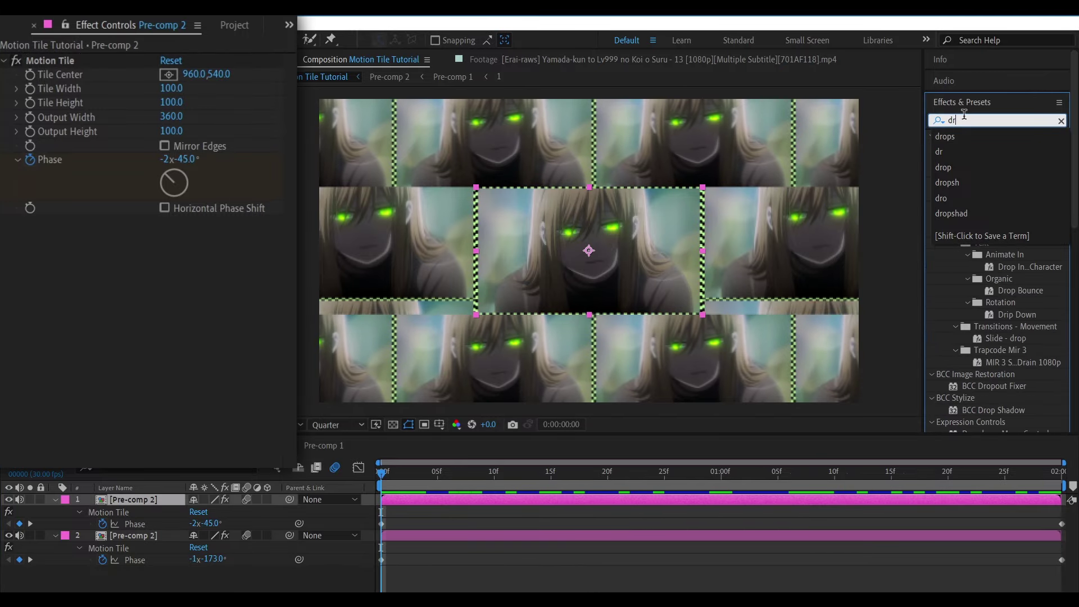
mouse_move(985, 172)
left_mouse_down()
mouse_move(416, 468)
mouse_move(177, 211)
left_mouse_up()
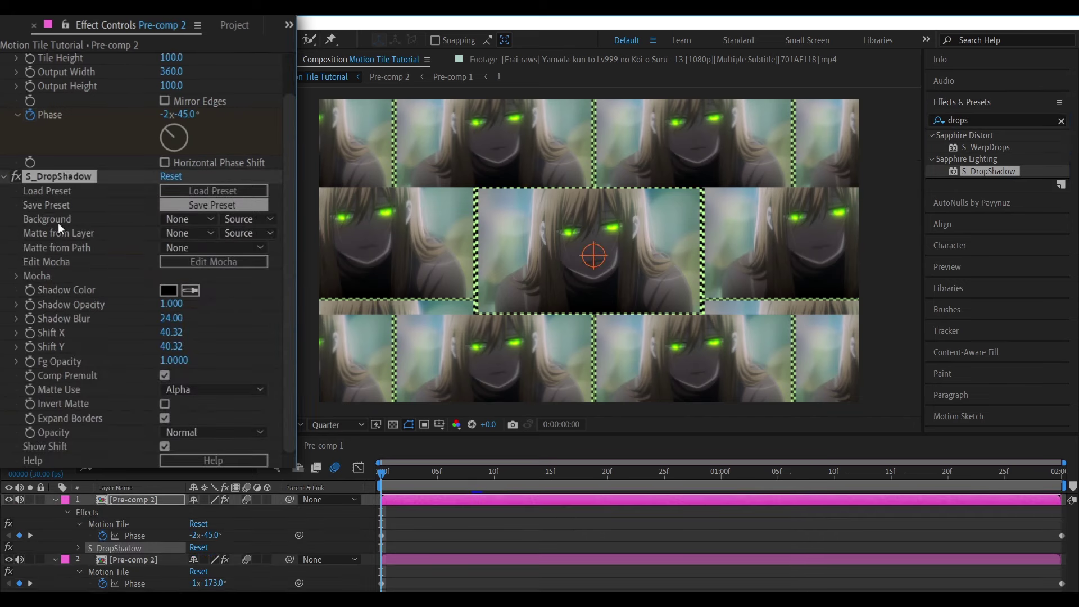
left_click(180, 334)
key("Tab")
type("0")
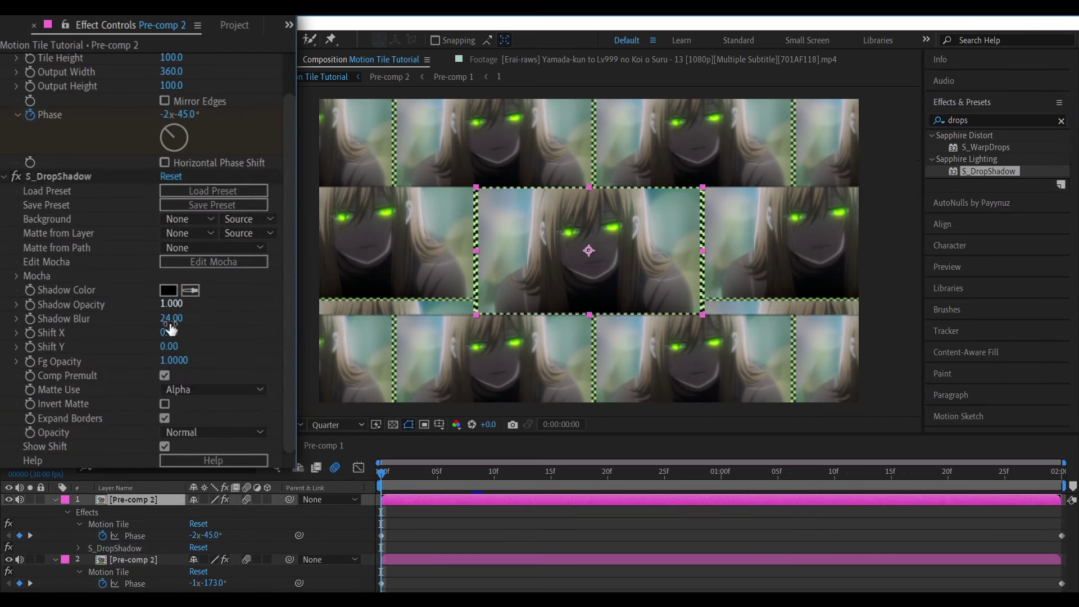
left_click(171, 318)
type("180")
key("Return")
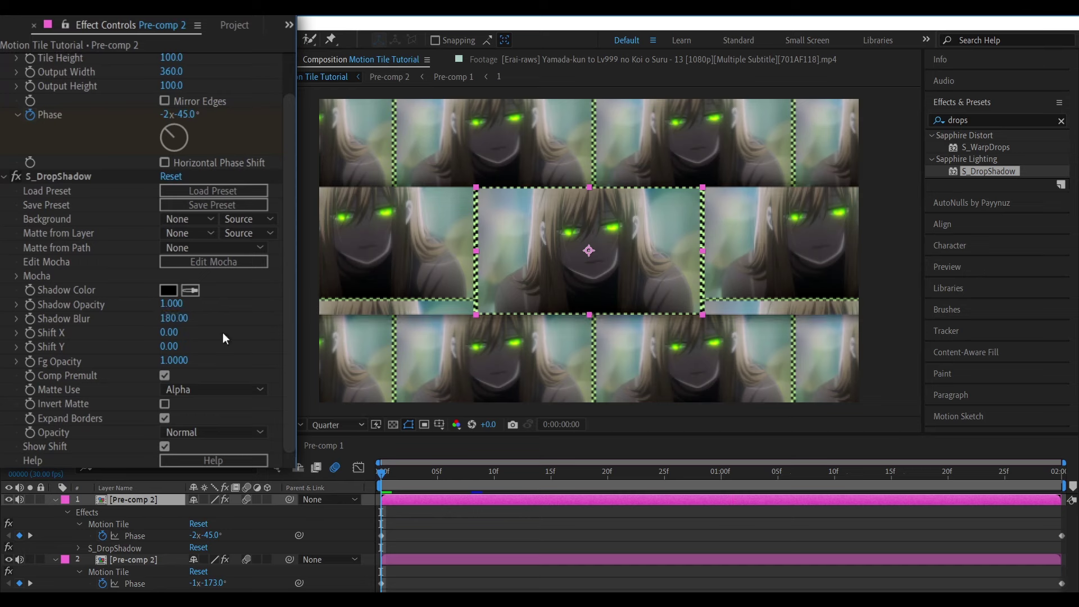
left_click(167, 290)
left_click_drag(270, 479, 275, 468)
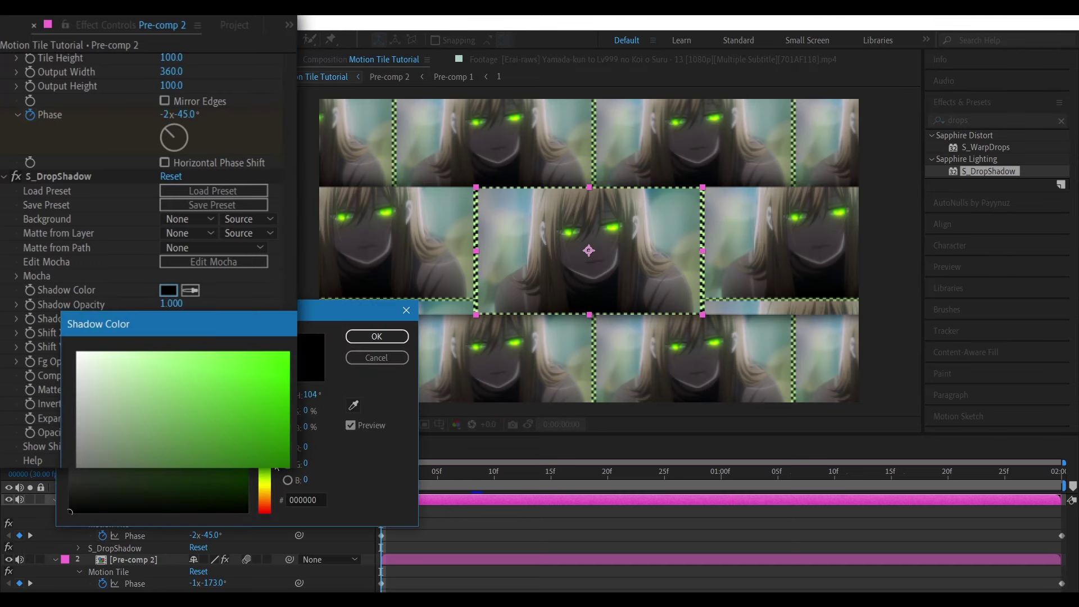
left_click(287, 445)
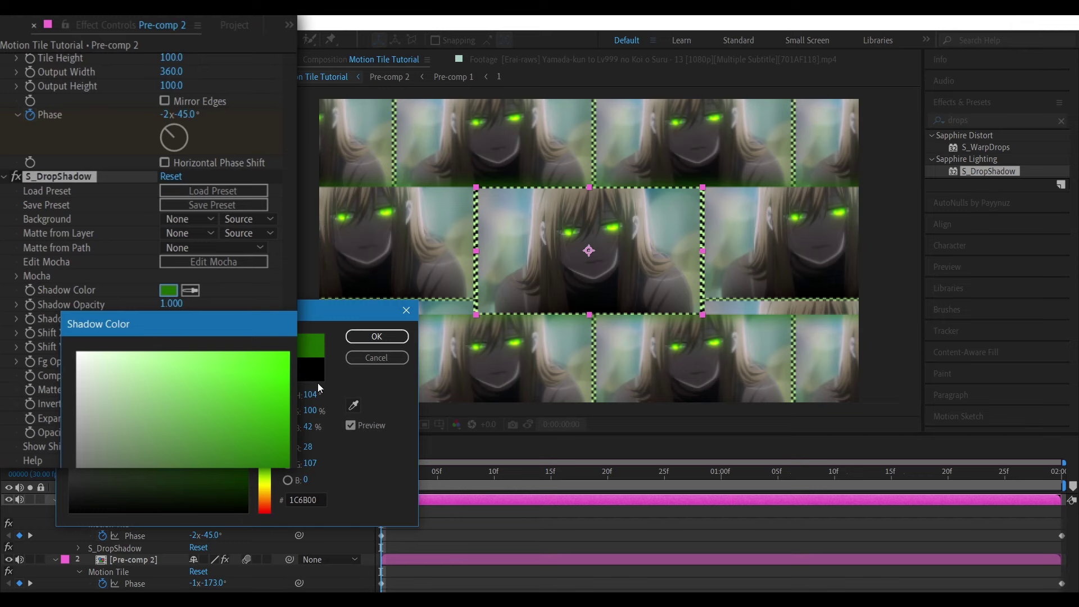
left_click(376, 336)
Step: Duplicate the drop shadow, making it dark green 0A2600 with Blur 217
key("ctrl+d")
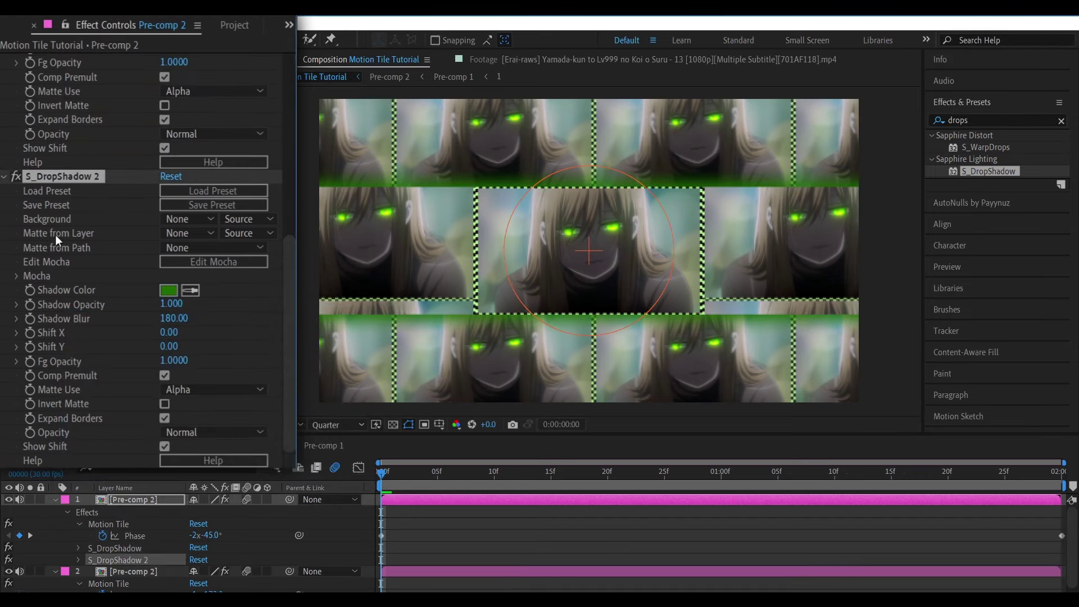
left_click(168, 290)
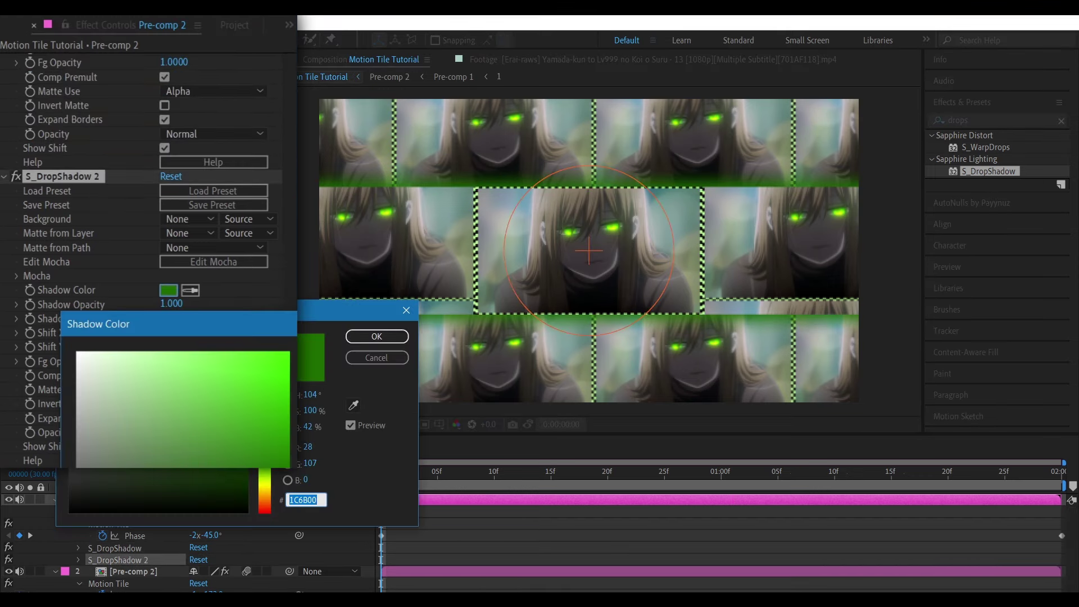
left_click(247, 493)
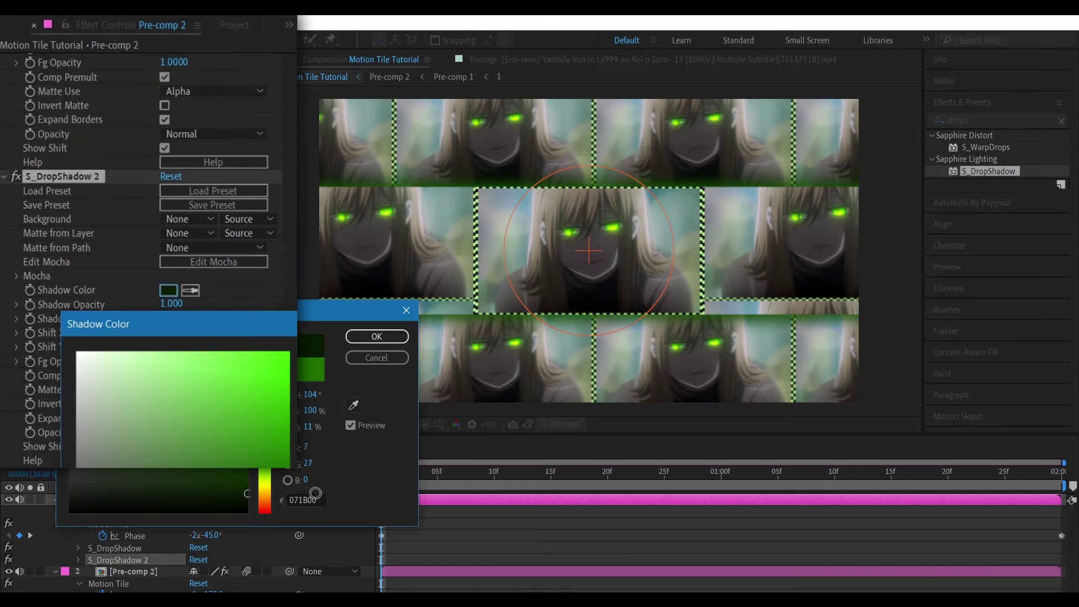
left_click(371, 339)
left_click(469, 540)
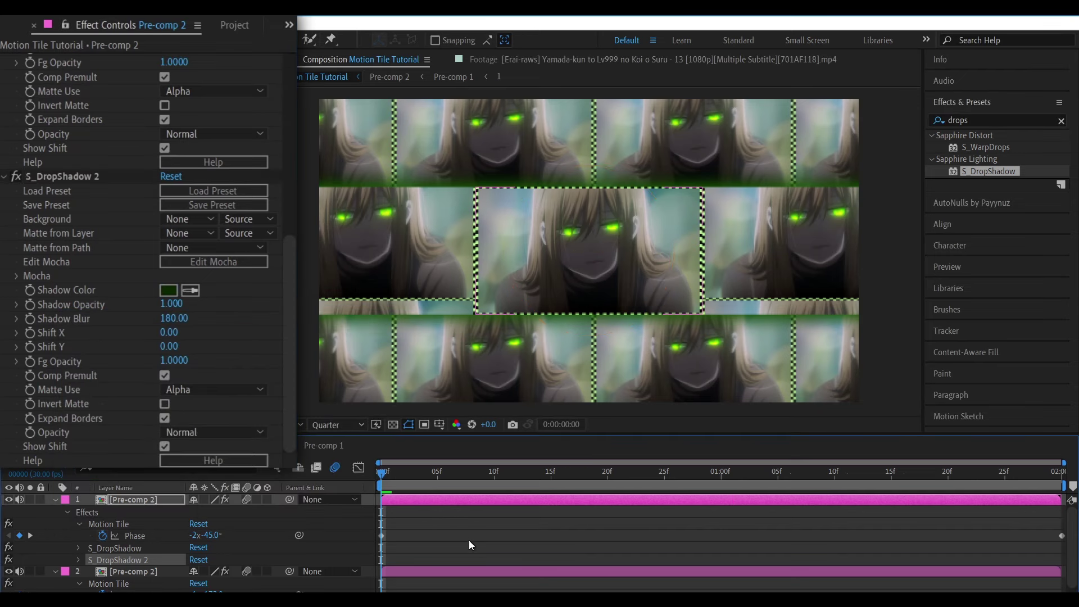
left_click_drag(174, 318, 211, 321)
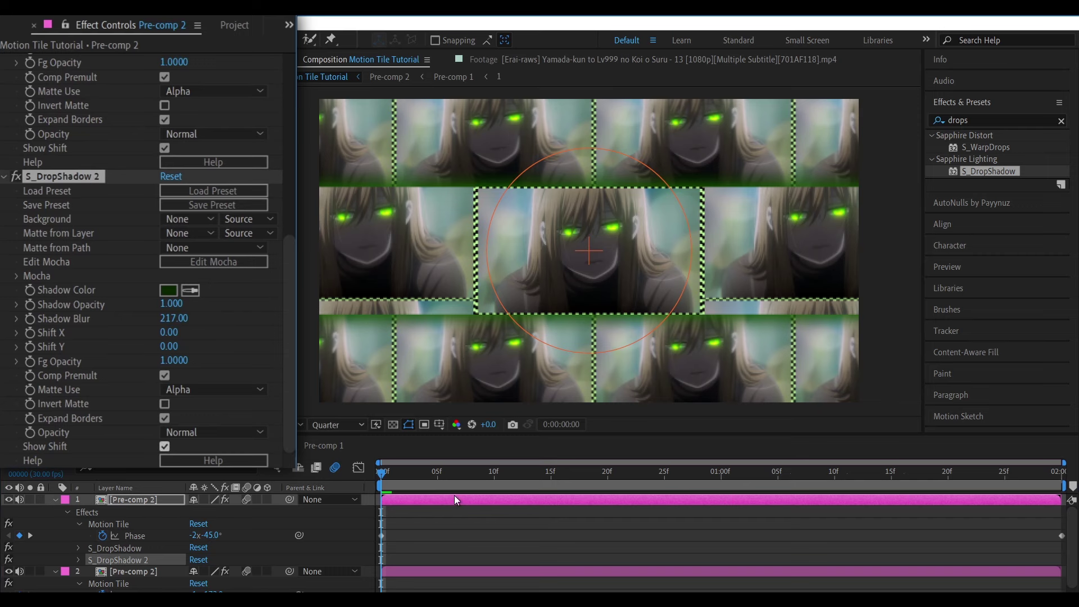
left_click(473, 535)
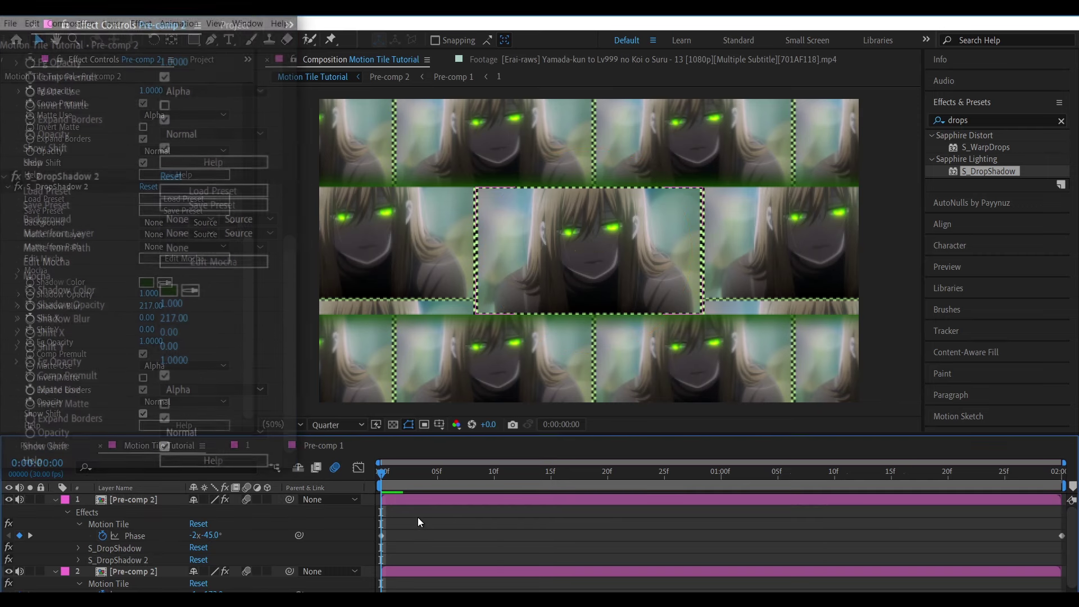
Step: Add a Null Object and parent the top Pre-comp 2 to Null 2
key("u")
key("ctrl+b")
left_click(413, 500)
key("p")
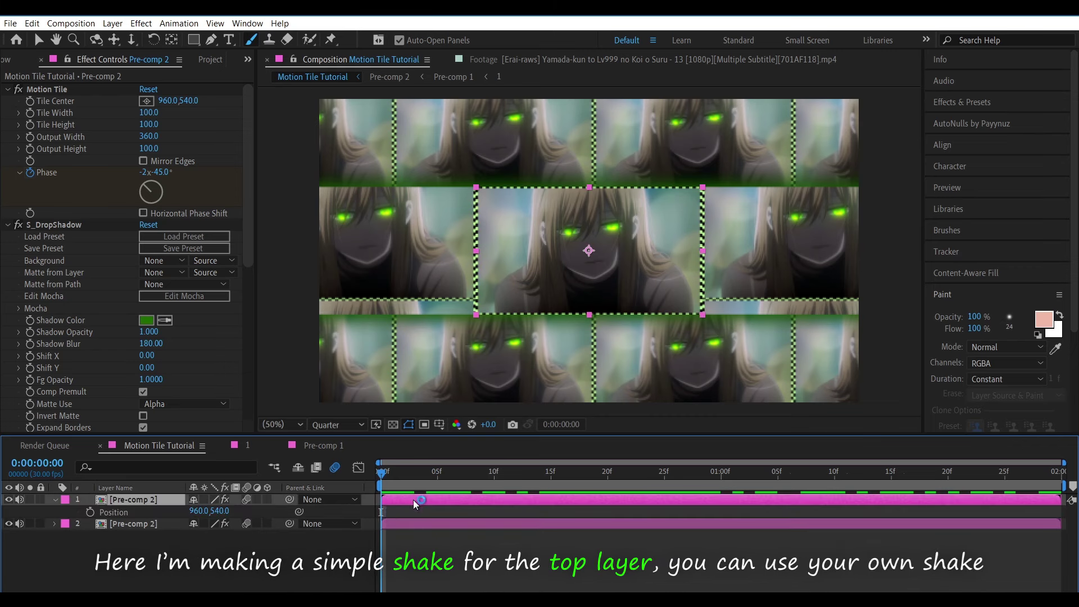
right_click(371, 502)
mouse_move(414, 372)
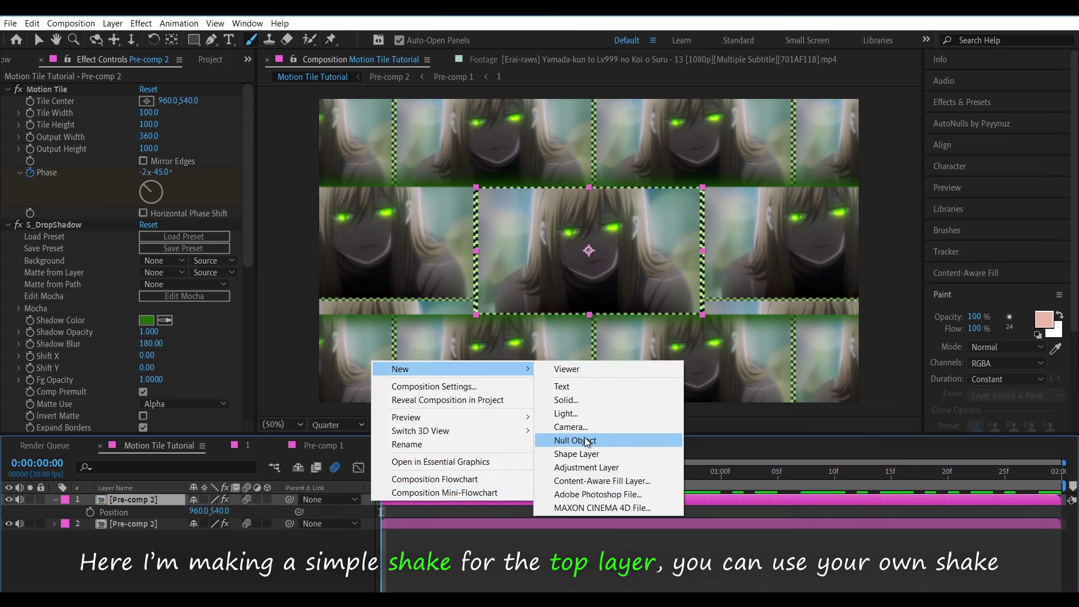
left_click(635, 440)
left_click(411, 509)
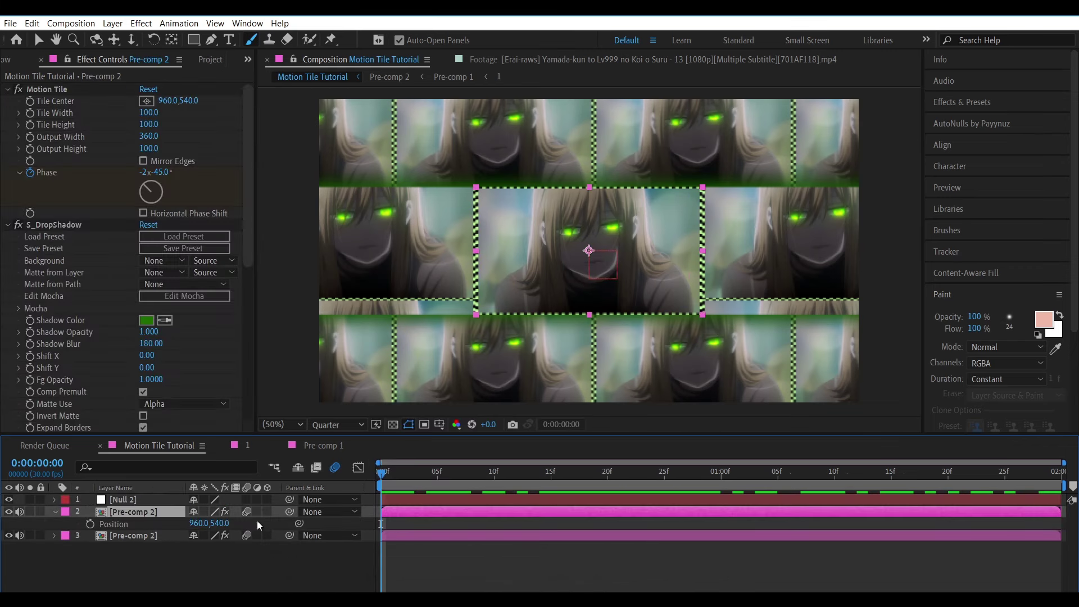
left_click_drag(278, 508, 123, 499)
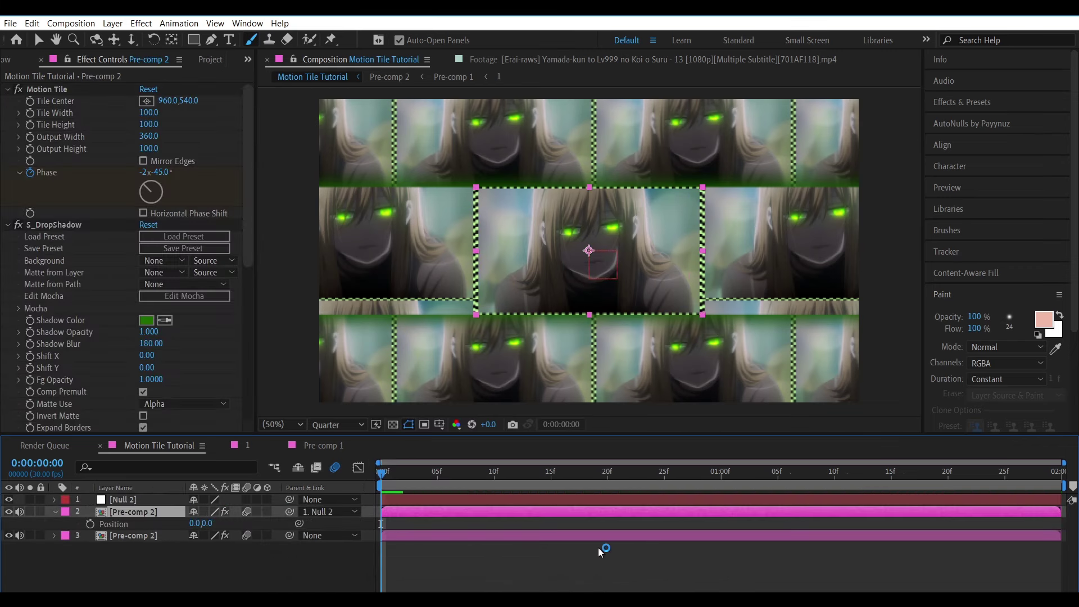
Step: Separate Position dimensions and set first-frame keyframes for X, Y and Rotation
key("shift+r")
right_click(137, 526)
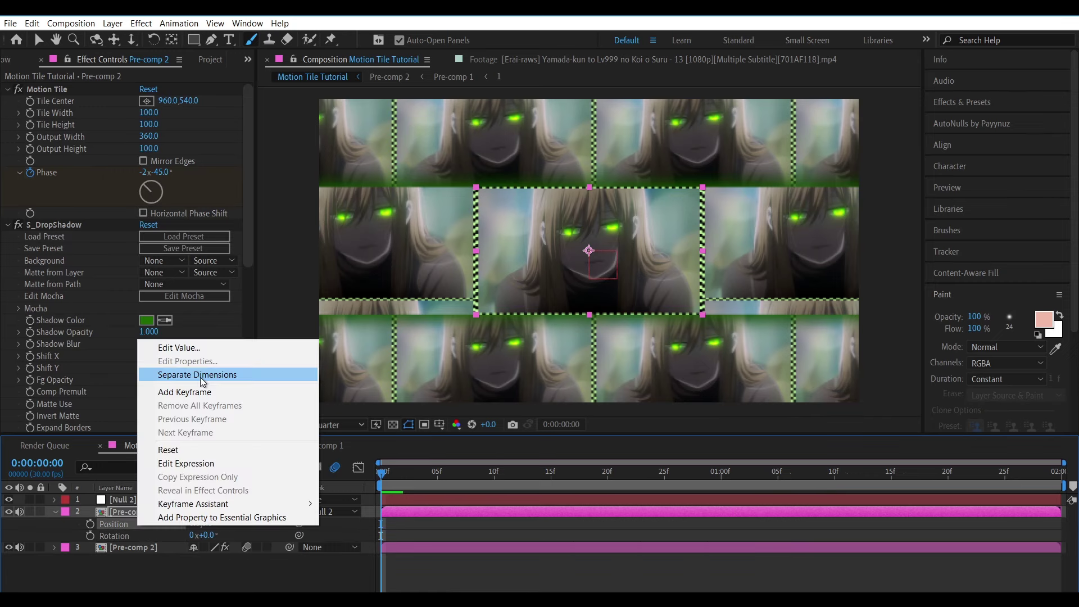
left_click(201, 376)
left_click(405, 511)
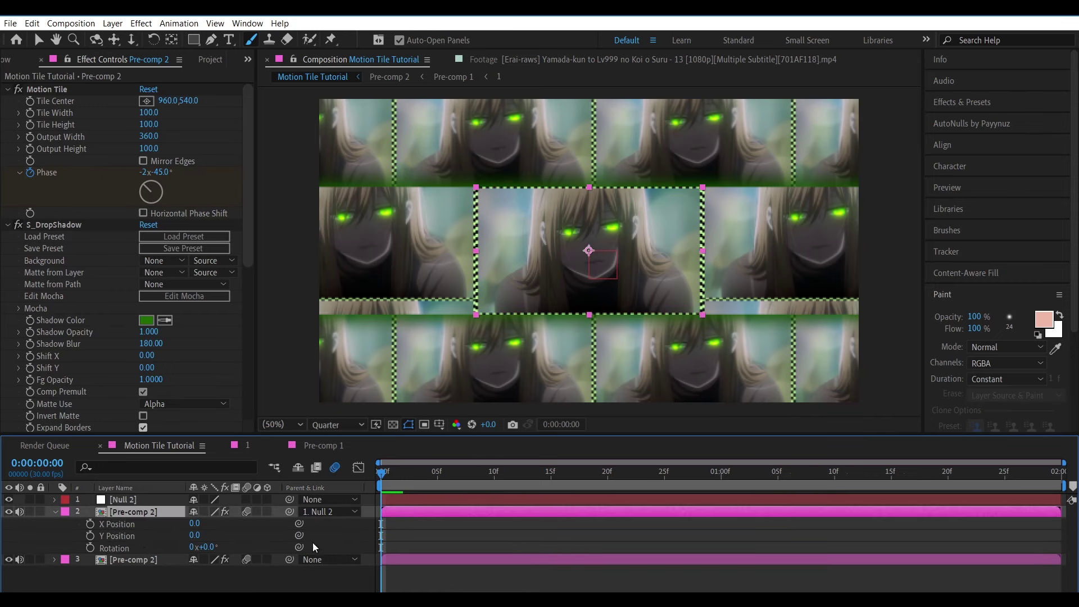
left_click(90, 536)
left_click(89, 524)
left_click(90, 548)
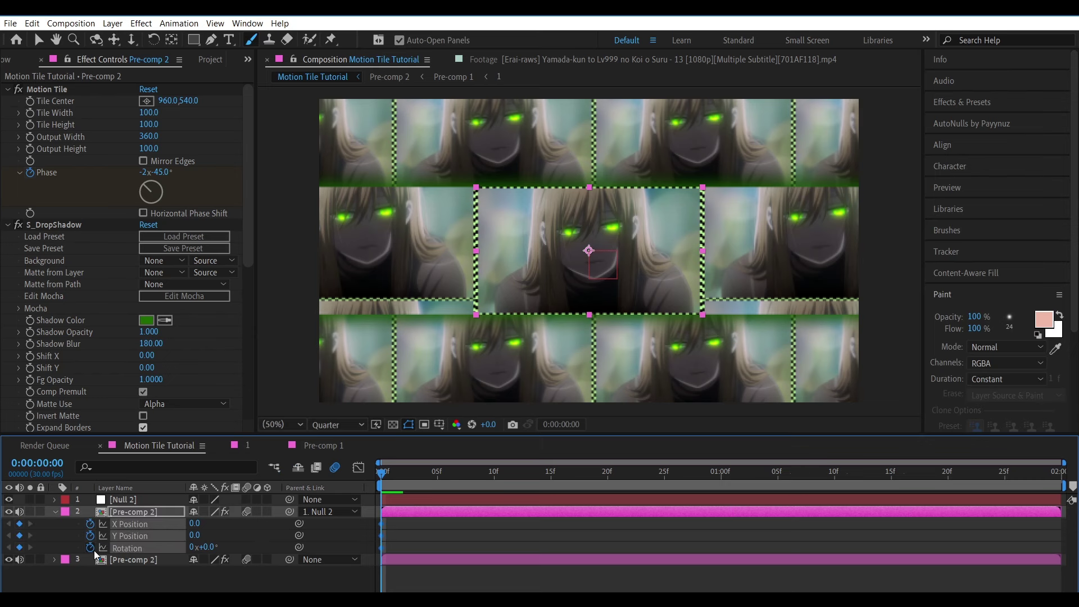
left_click(410, 514)
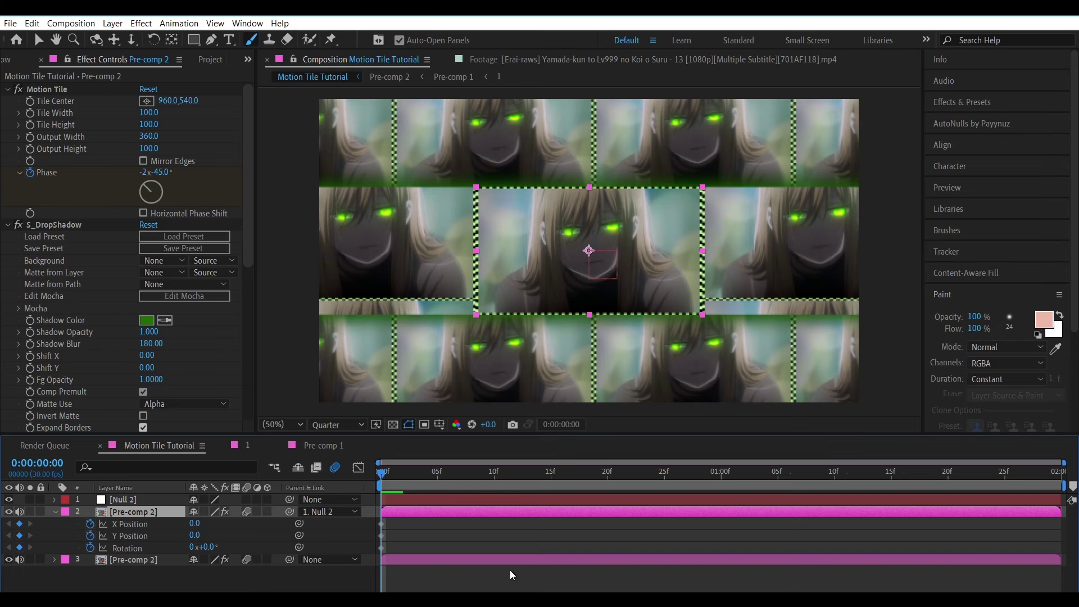
Step: Add X Position keyframes of -97, then 50 at frame 27
key("shift+Page_Down")
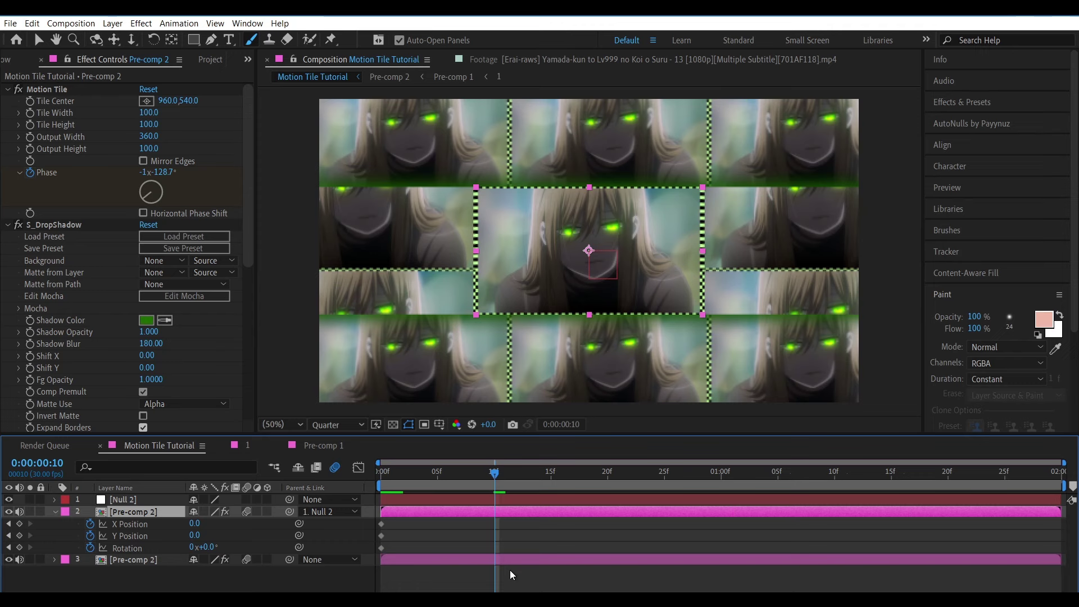
key("Page_Down")
left_click(194, 524)
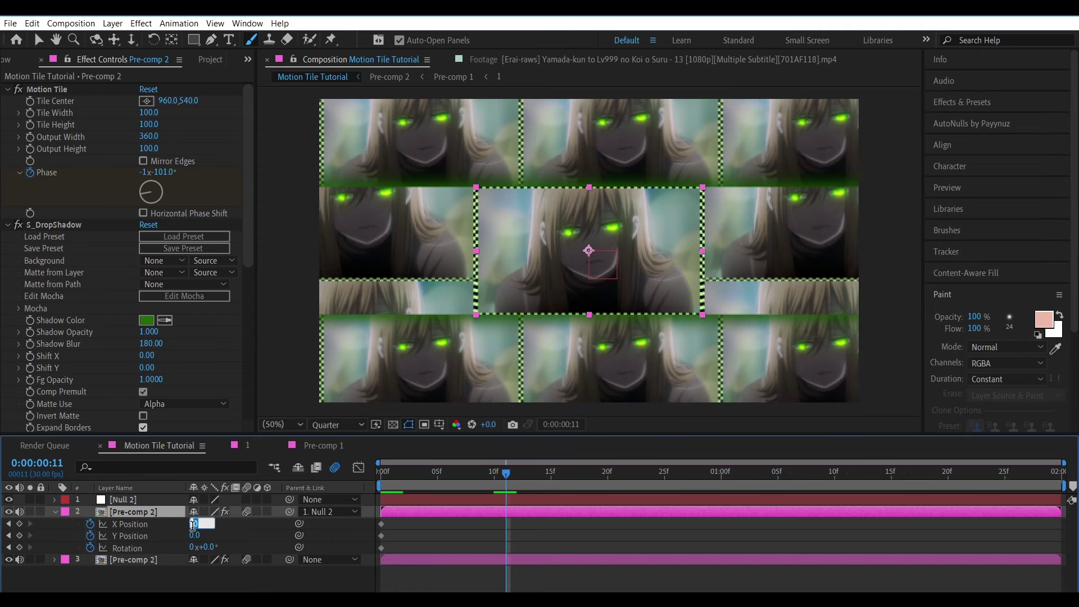
type("-97")
key("Return")
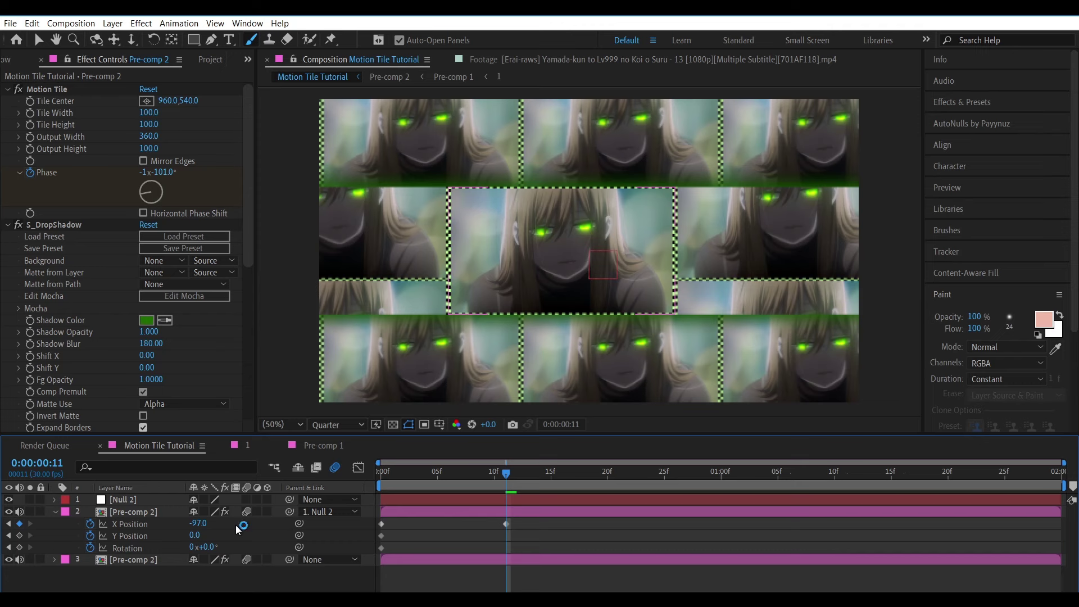
key("shift+Page_Down")
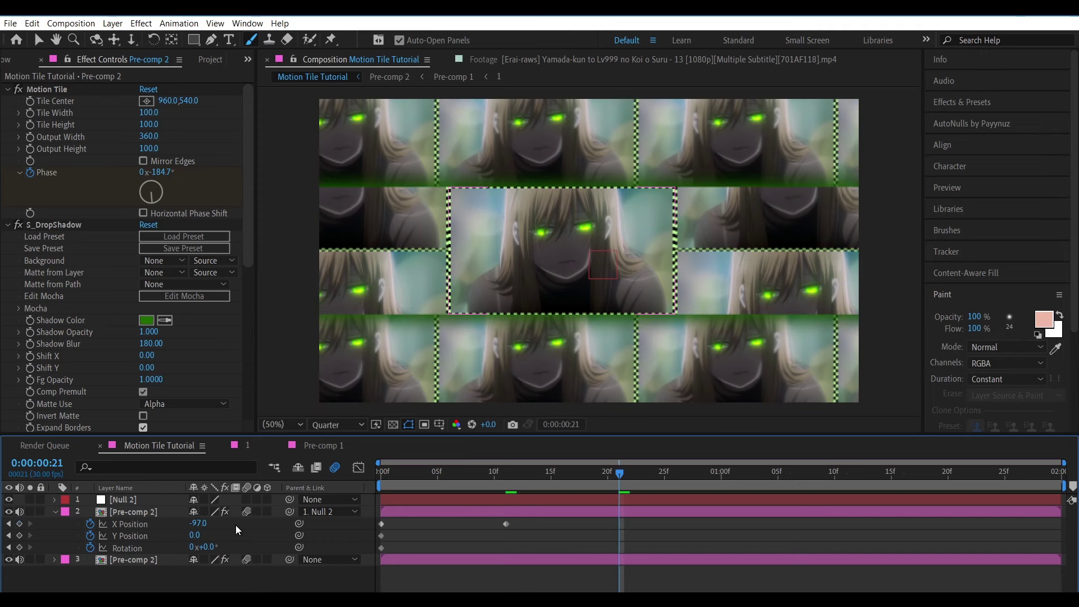
key("space")
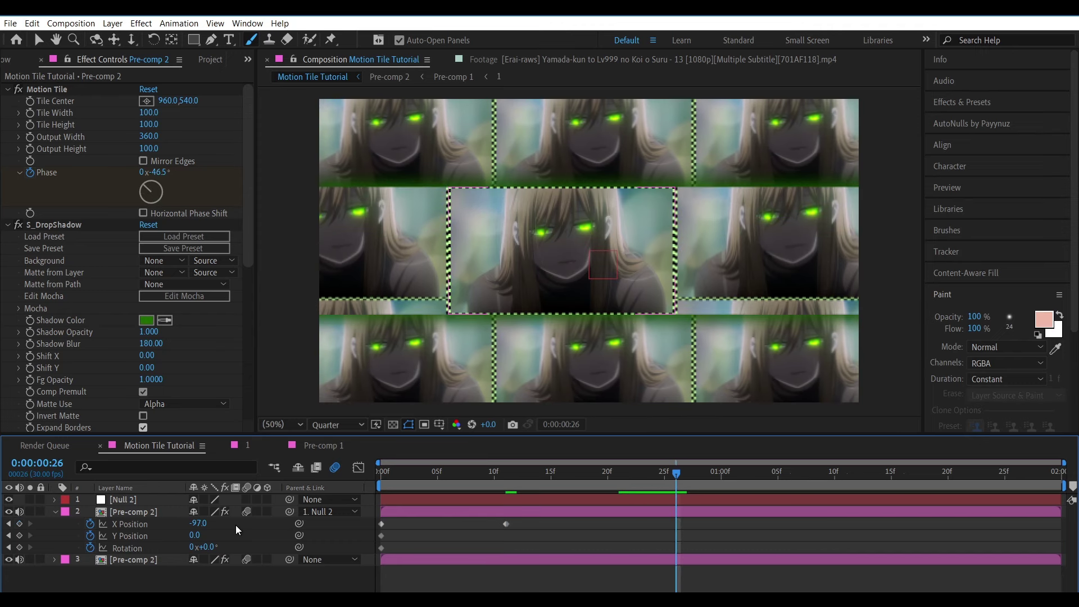
left_click(198, 523)
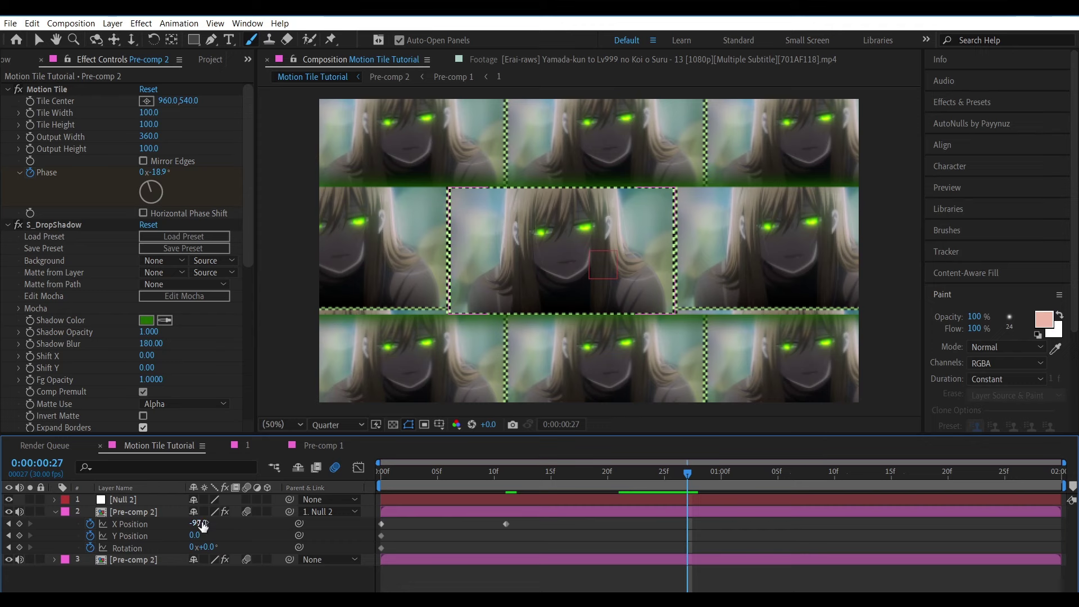
type("50")
key("Return")
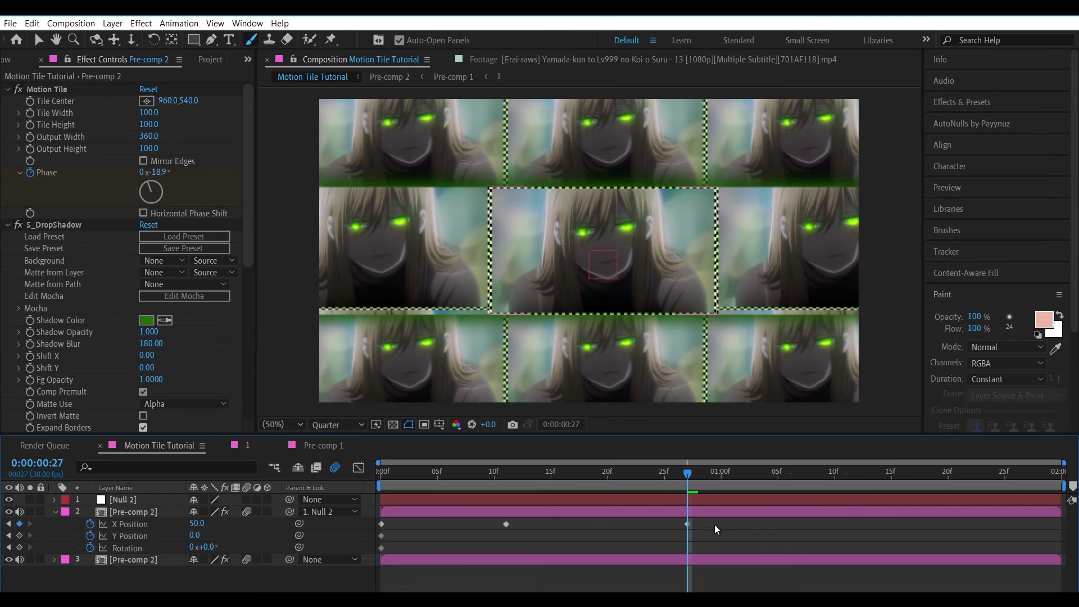
left_click_drag(714, 525, 490, 530)
left_click_drag(711, 524, 798, 525)
Step: Add further X Position keyframes: -97 at 0:00:01:13 and 50 at 0:00:01:27
key("space")
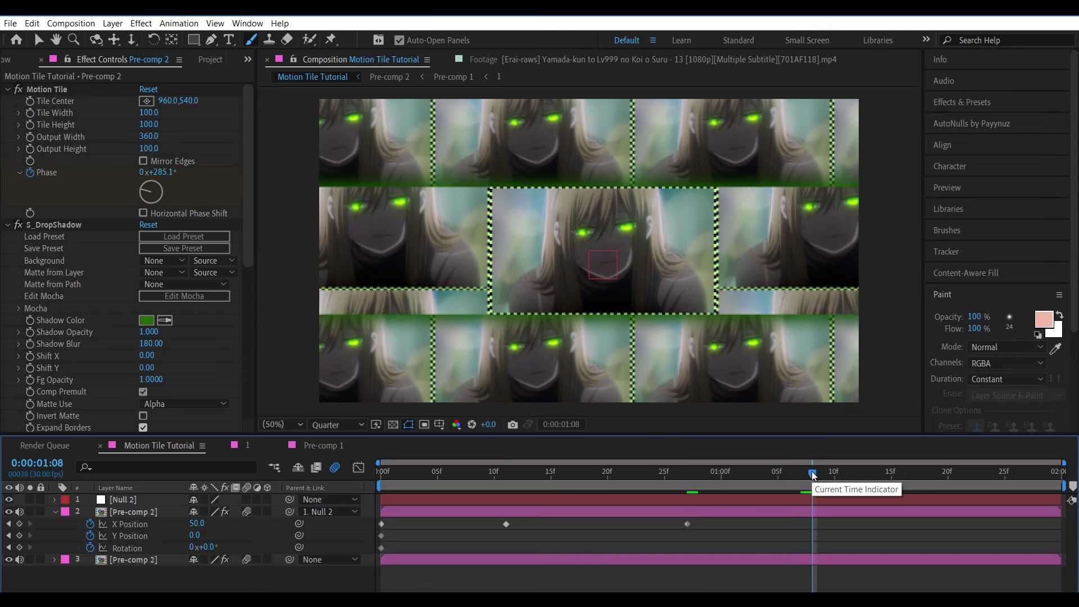
key("space")
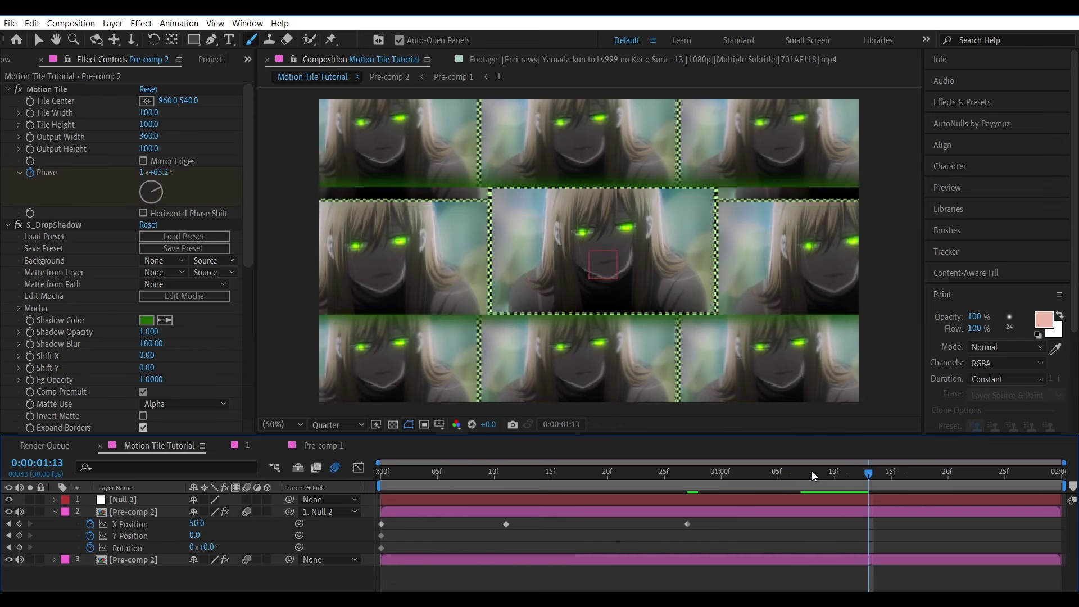
left_click(194, 524)
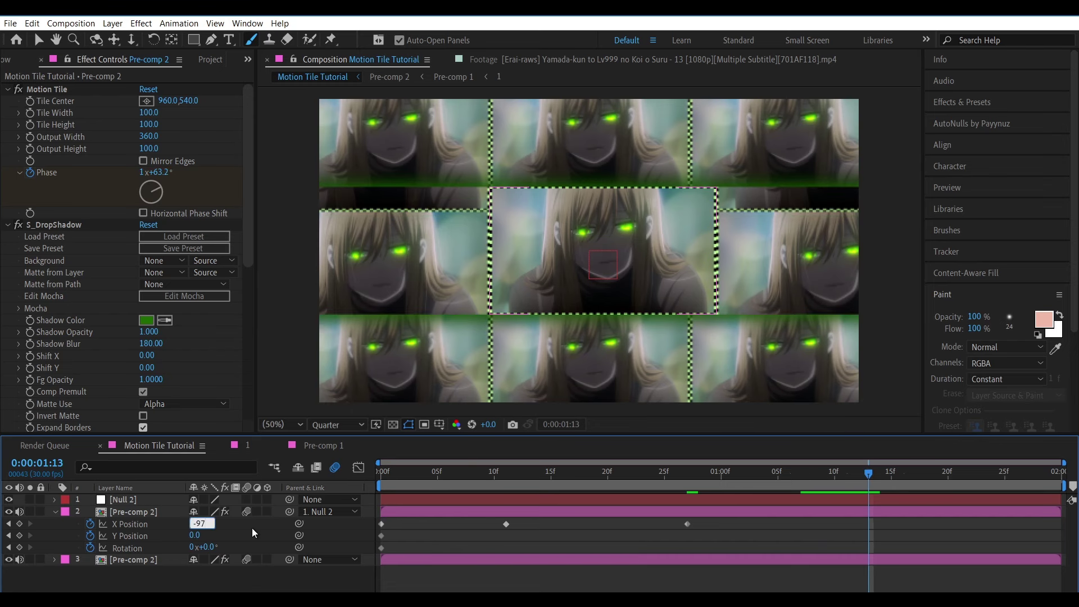
type("-97")
key("Return")
key("shift+Page_Down")
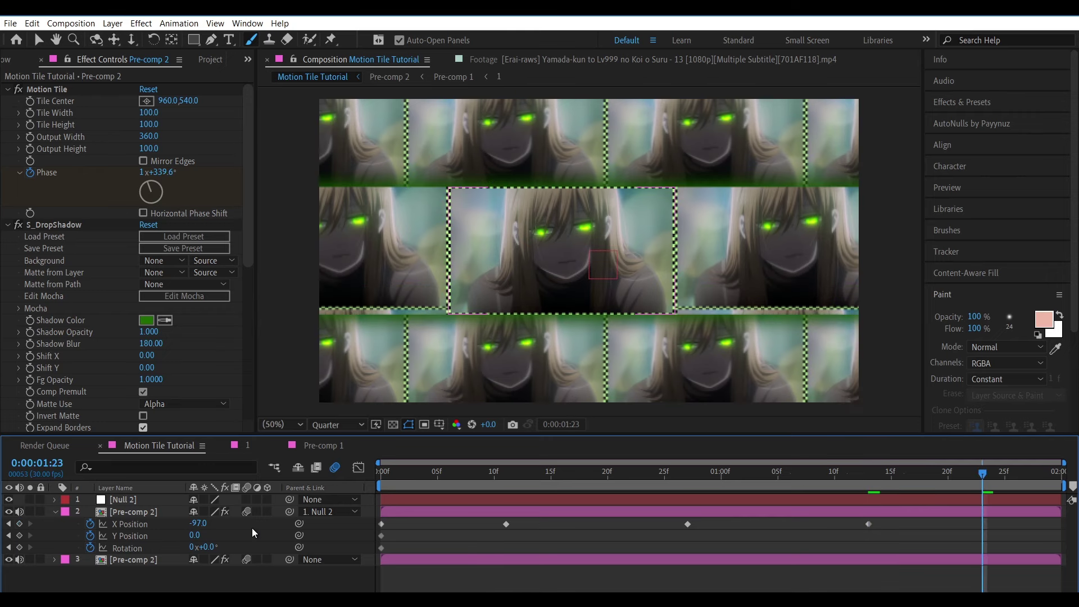
key("space")
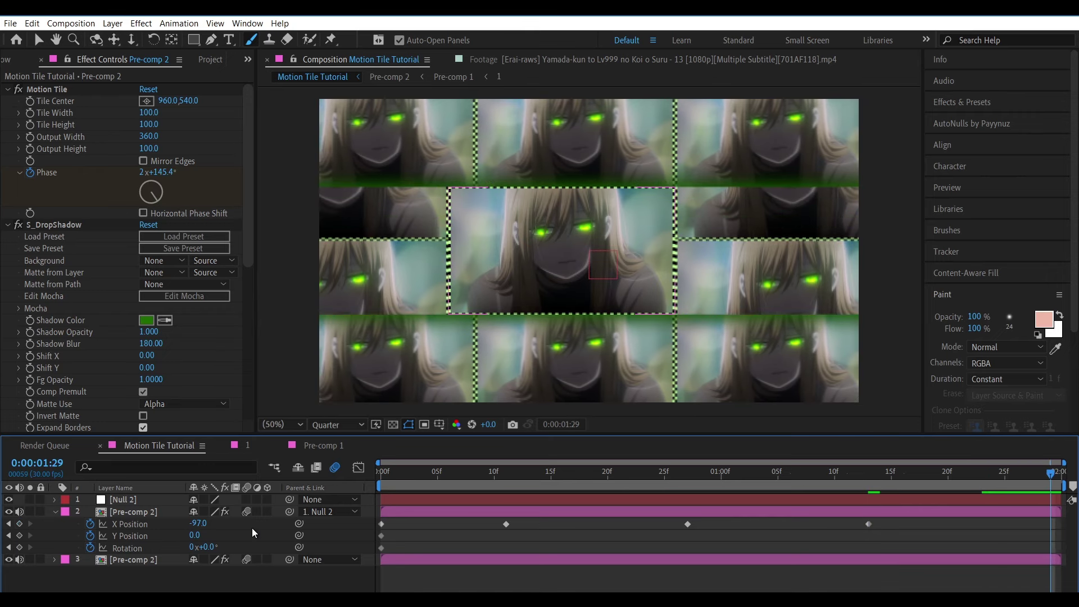
left_click(199, 523)
type("50")
key("Return")
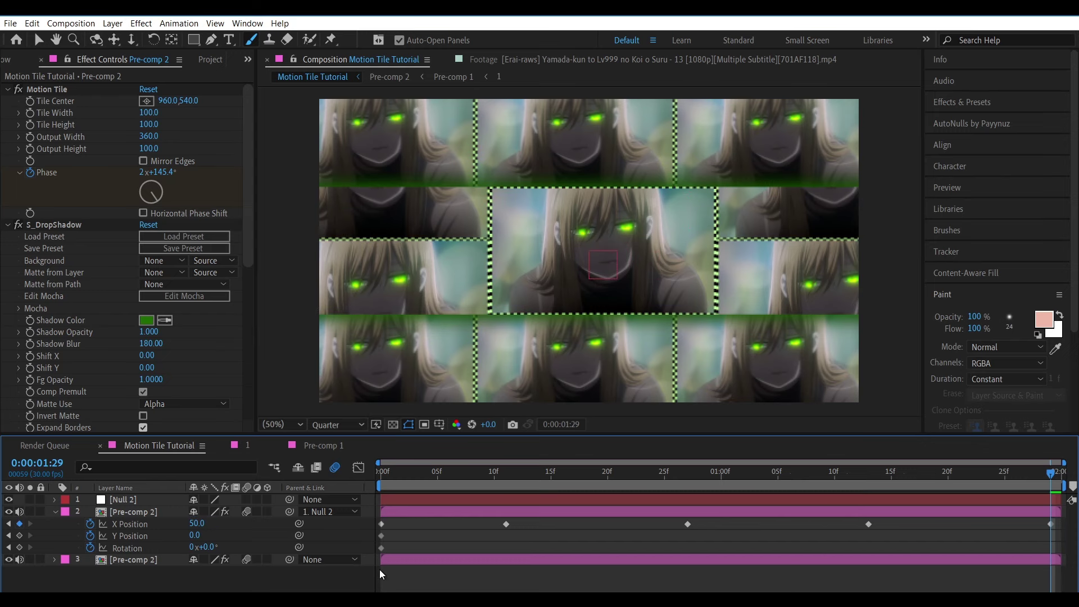
Step: Preview the shake from the start and keyframe Y Position at -80
key("Home")
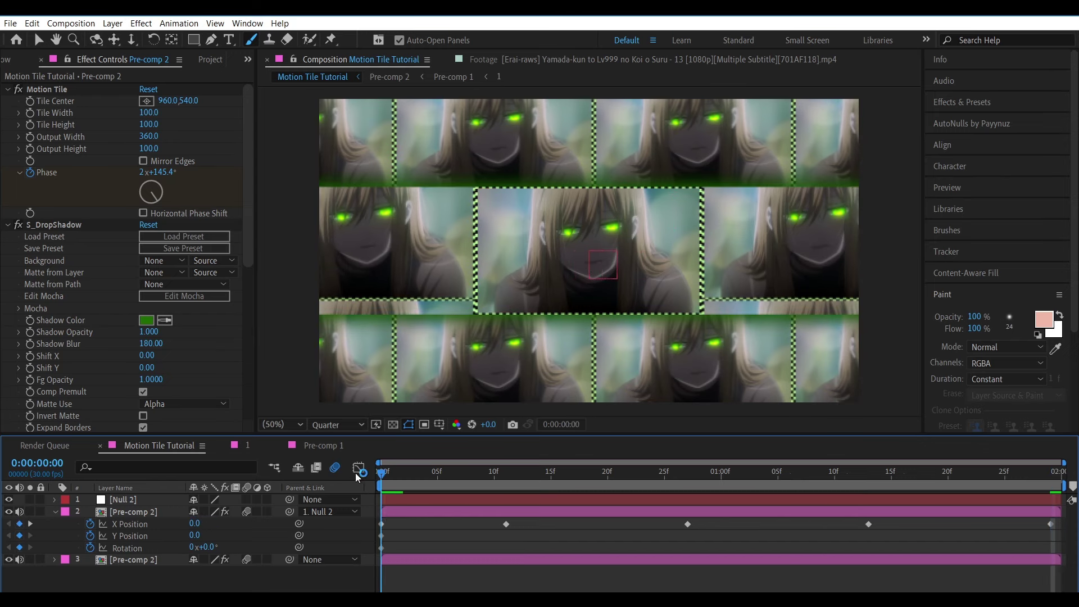
left_click(121, 537)
left_click(409, 535)
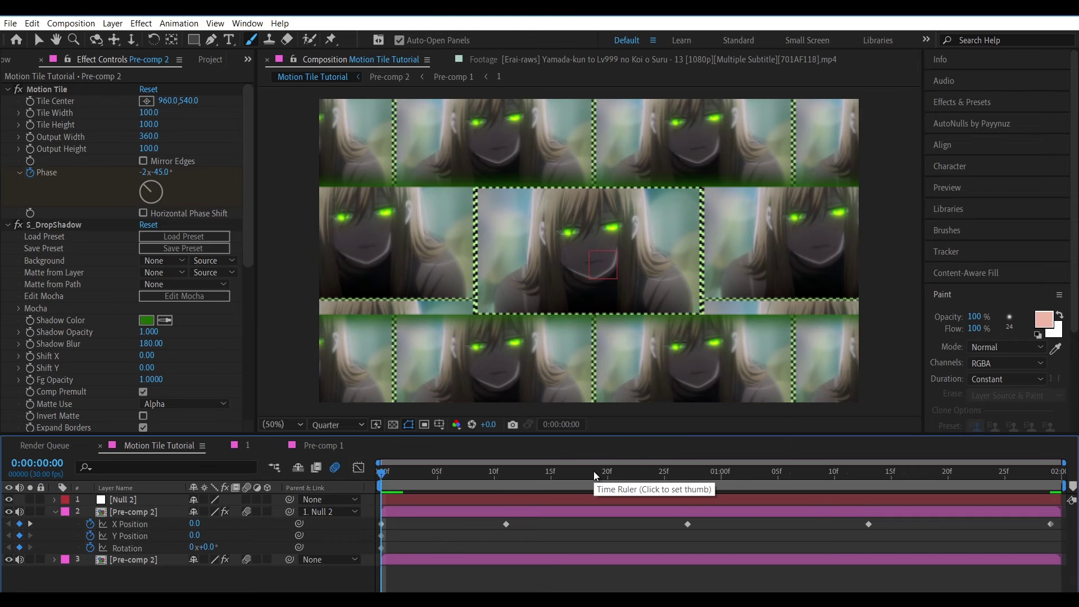
key("space")
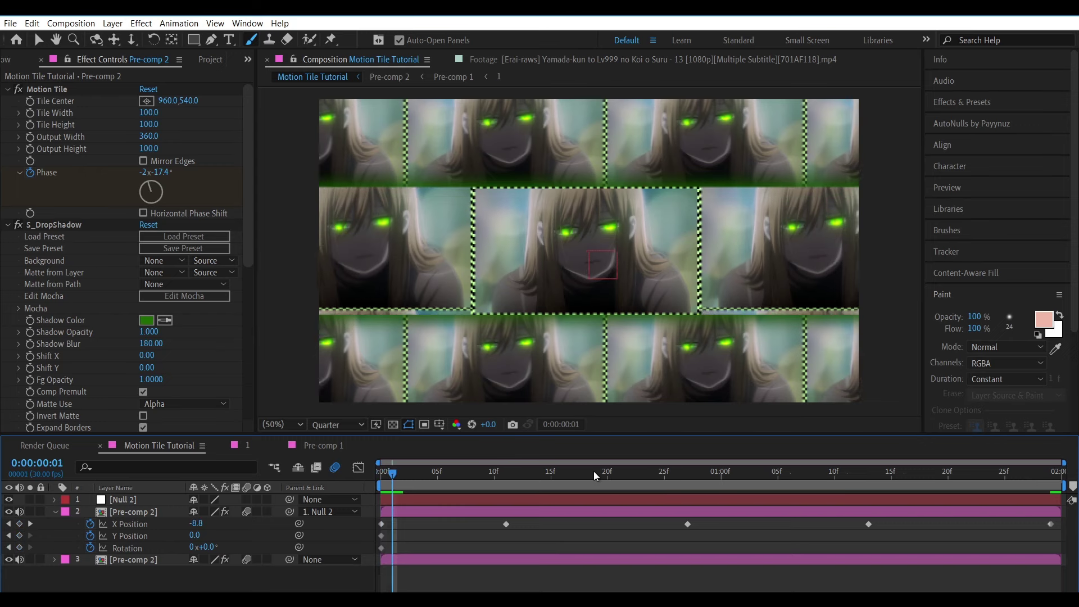
left_click(194, 535)
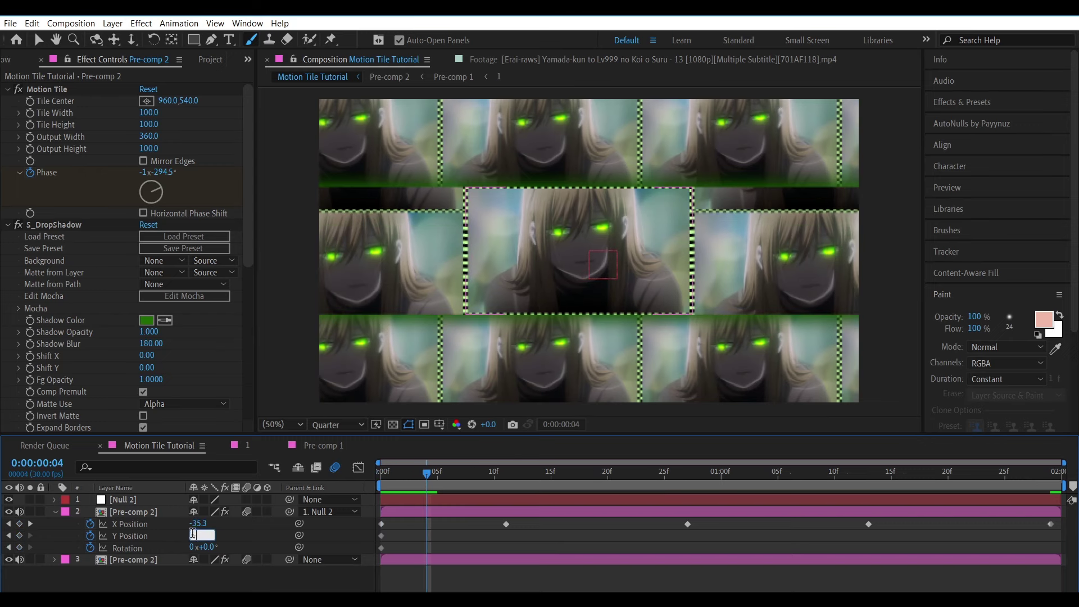
type("-80")
key("Return")
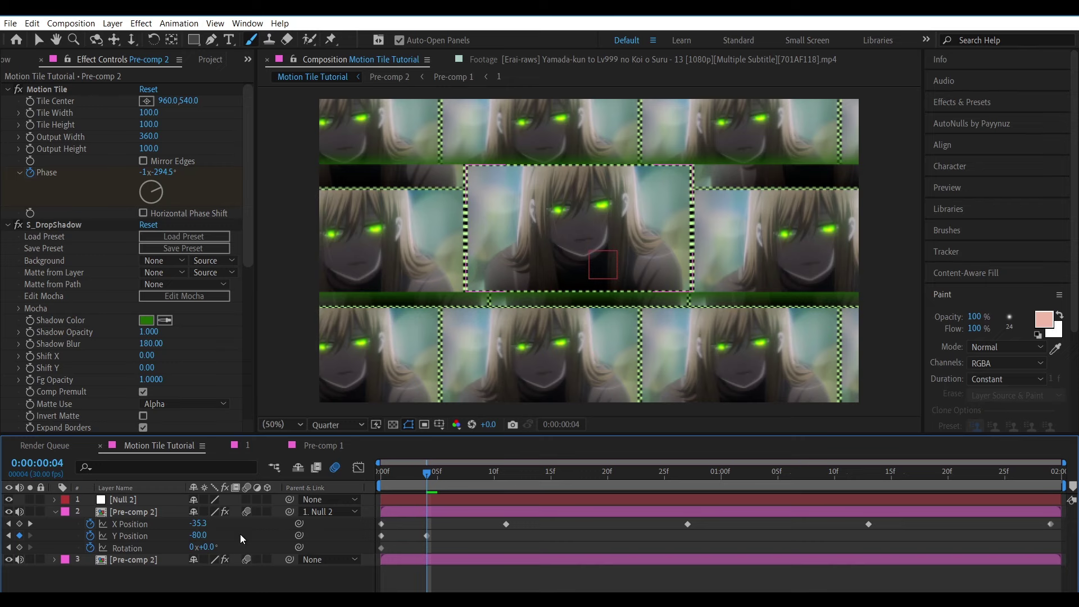
Step: Add Y Position keyframes of 45 ten frames later and -80 at 0:00:01:06
key("space")
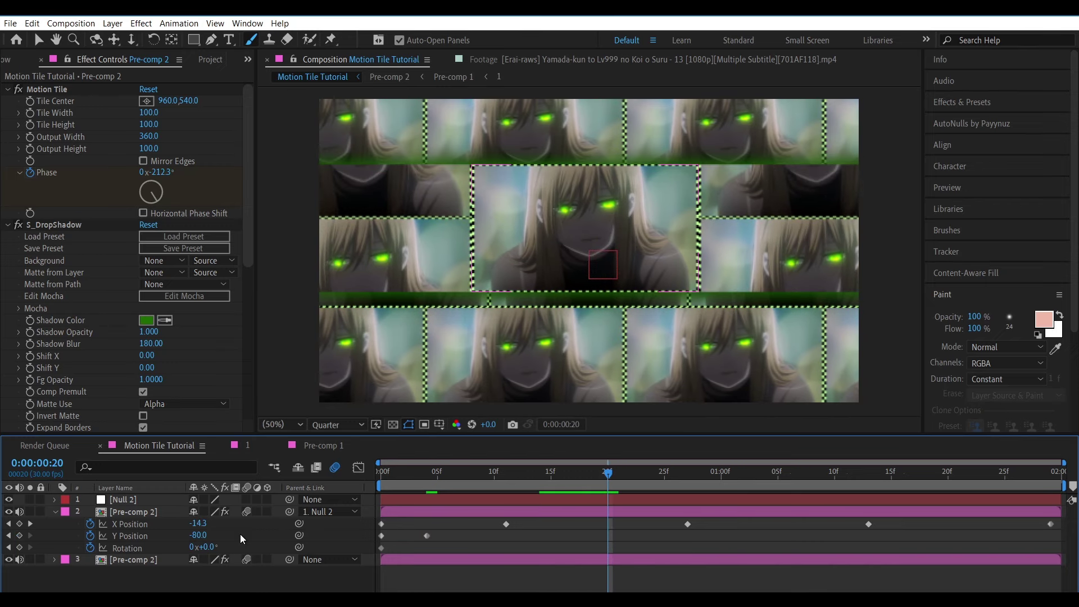
left_click(198, 535)
type("45")
key("Return")
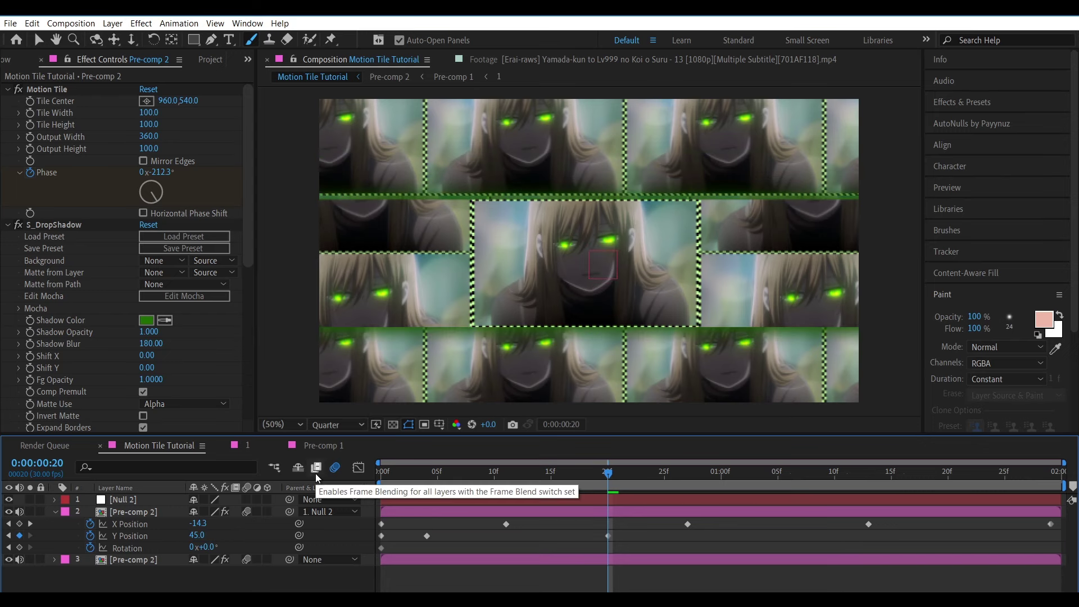
key("shift+Page_Down")
key("Page_Down")
key("Page_Down")
key("Page_Down")
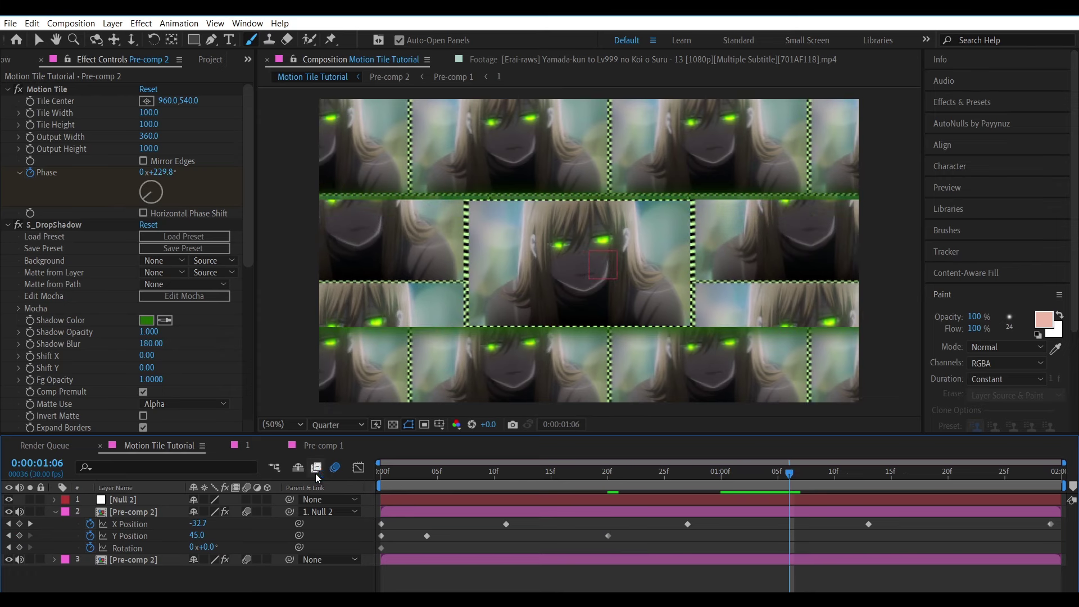
left_click(200, 535)
type("-80")
key("Return")
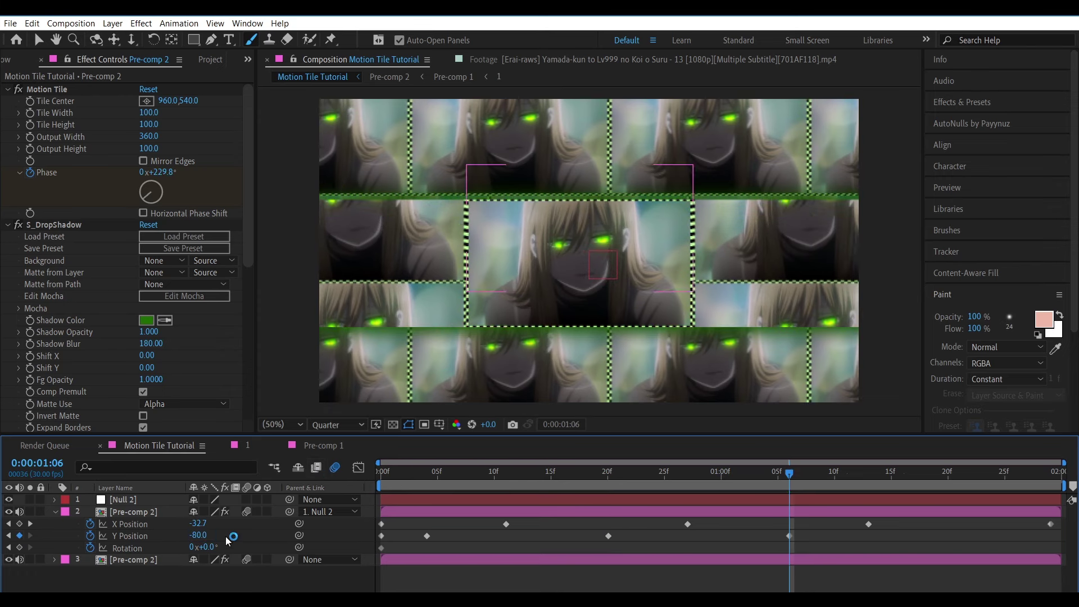
Step: Add the final Y Position keyframe of 45 at 0:00:01:22
key("shift+Page_Down")
key("Page_Down")
key("Page_Down")
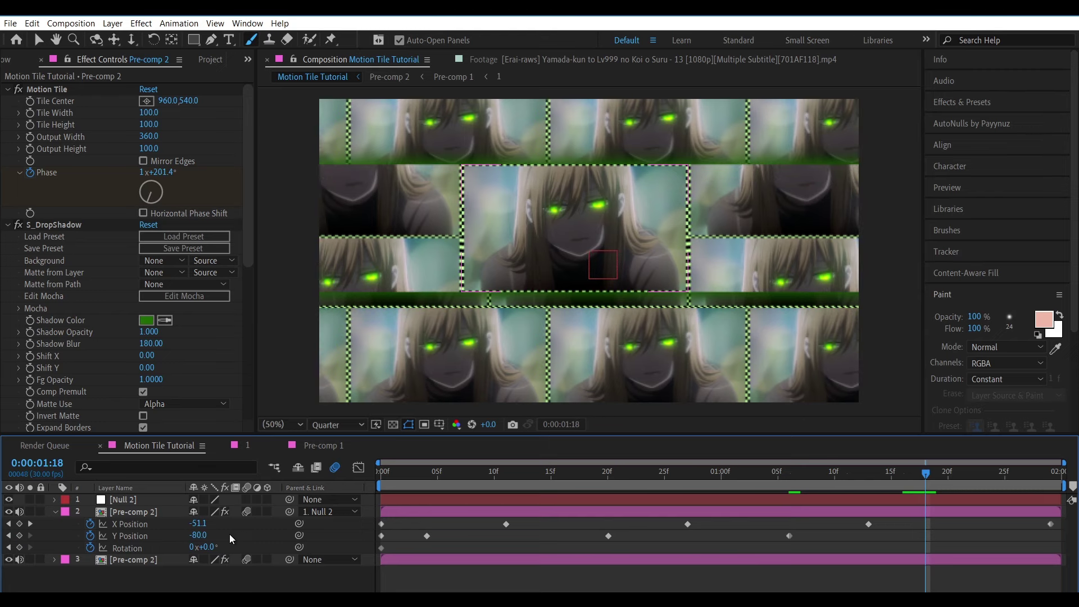
key("space")
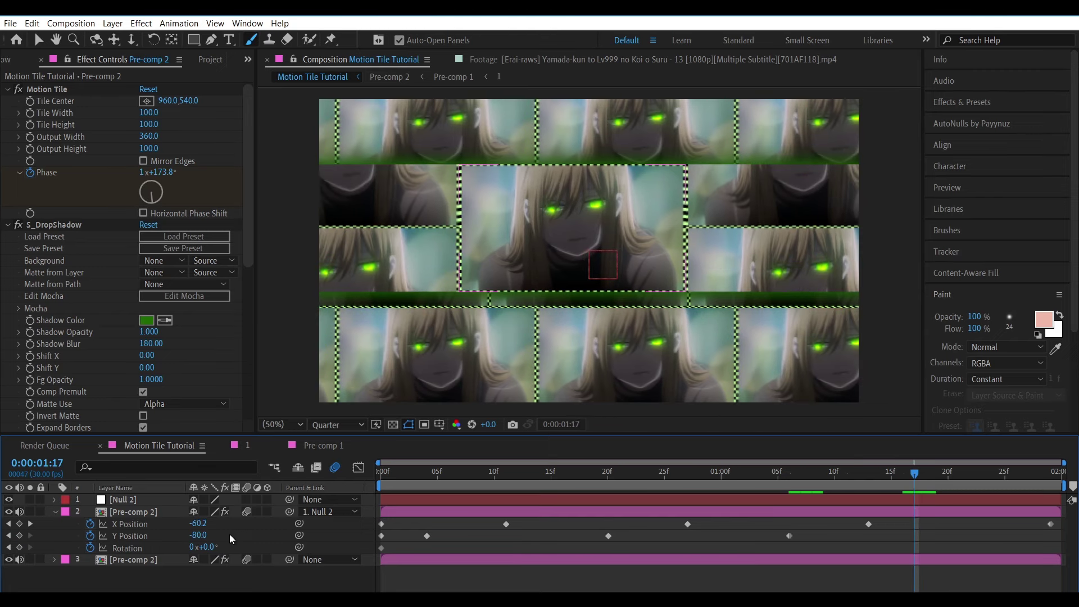
left_click(199, 535)
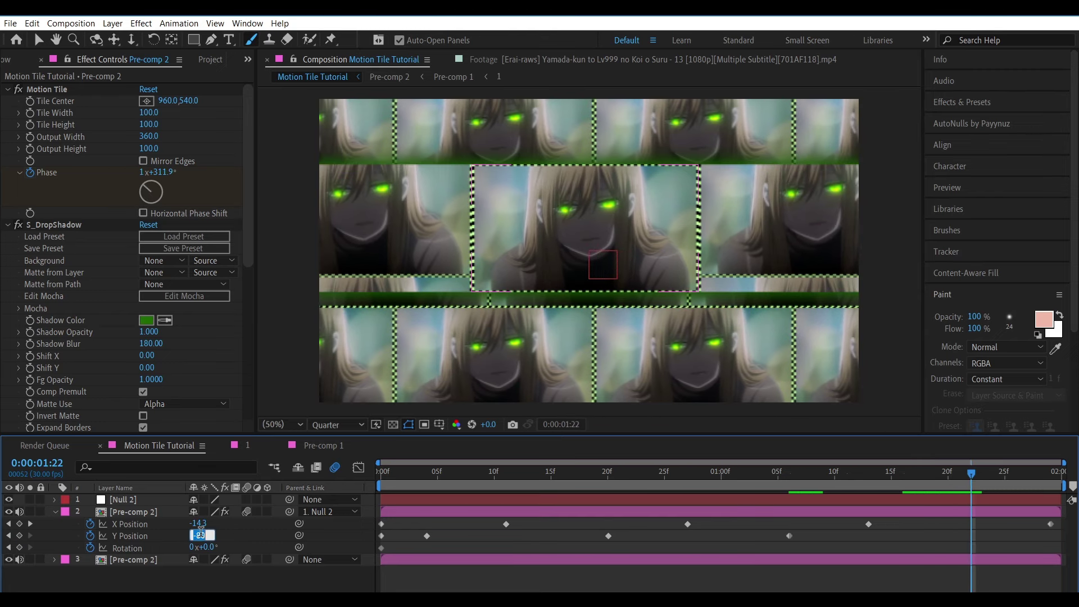
key("Return")
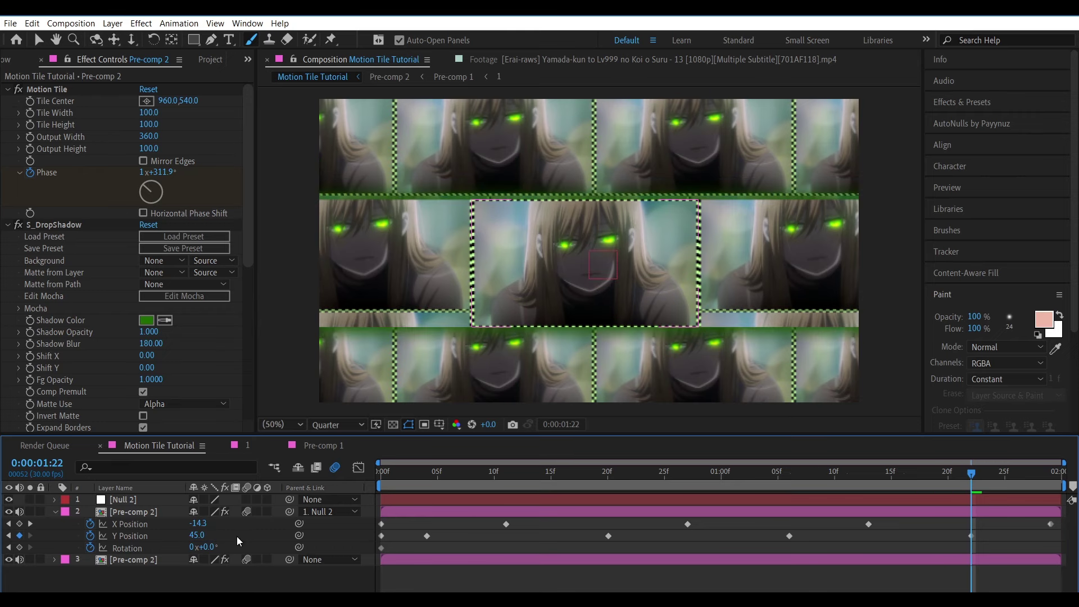
left_click(386, 475)
left_click(127, 548)
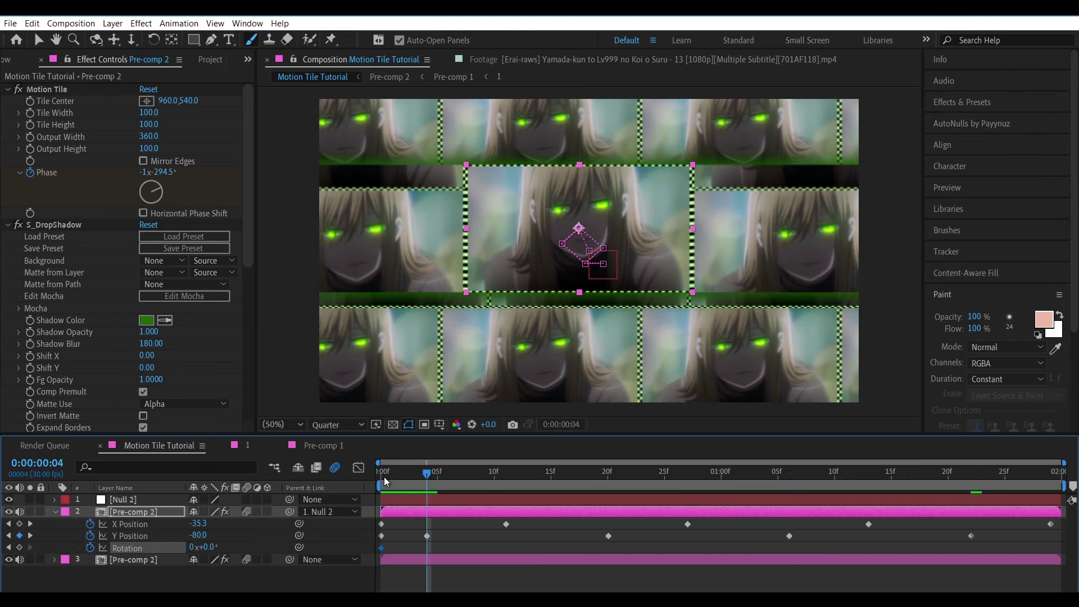
Step: Keyframe Pre-comp 2's Rotation at 4° on frame 7 and -3° on frame 23
left_click(209, 547)
type("4")
left_click(264, 551)
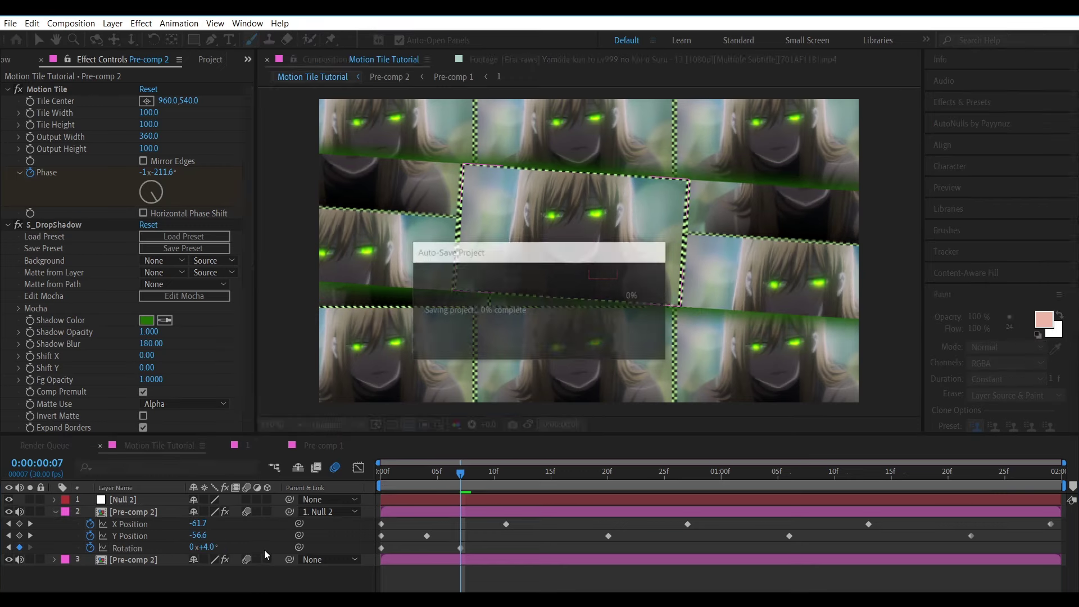
key("space")
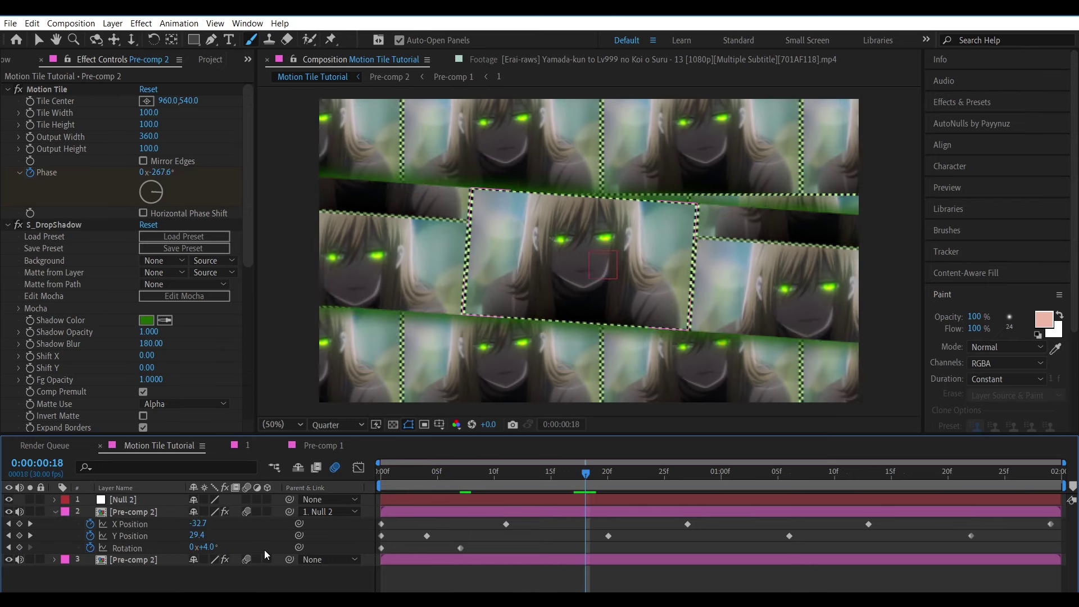
key("space")
left_click(209, 547)
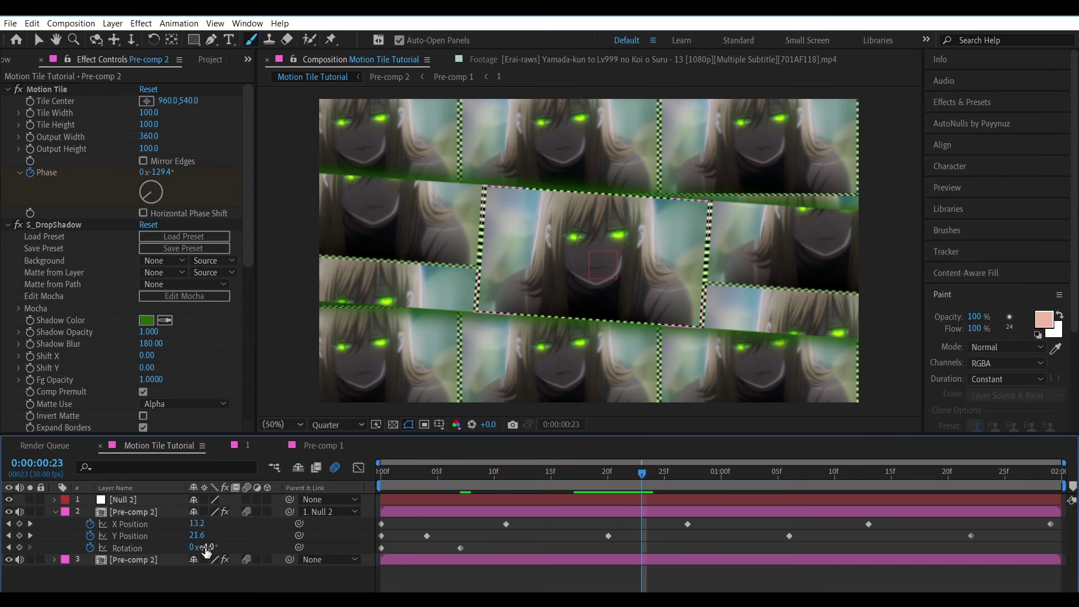
type("-3")
left_click(260, 578)
Step: Add Rotation keyframes of 4° at 1:09 and -3° at 1:25, and move the last Y keyframe later
key("space")
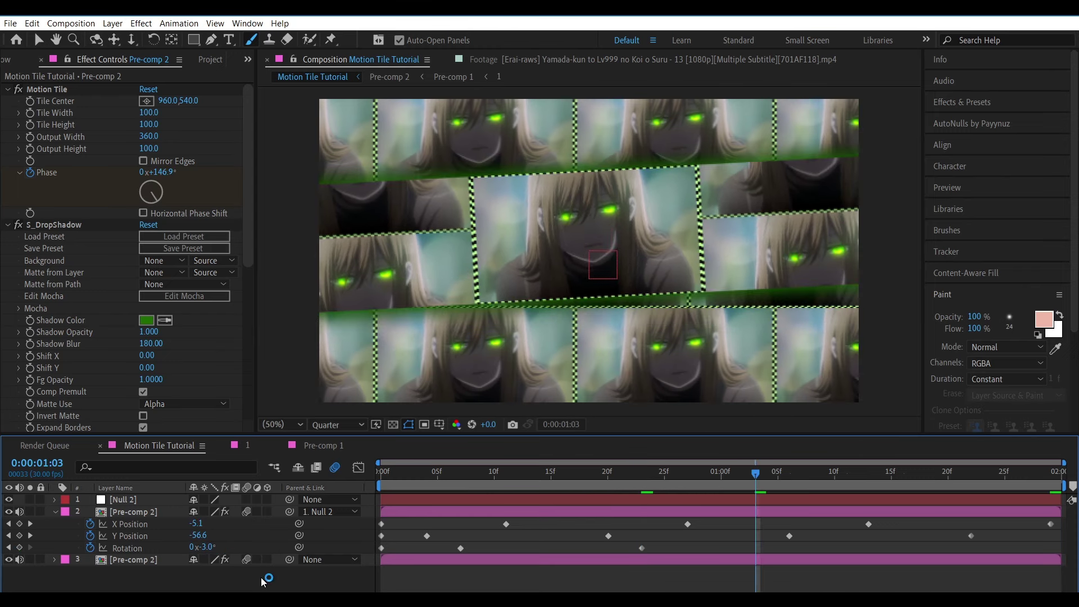
left_click(207, 548)
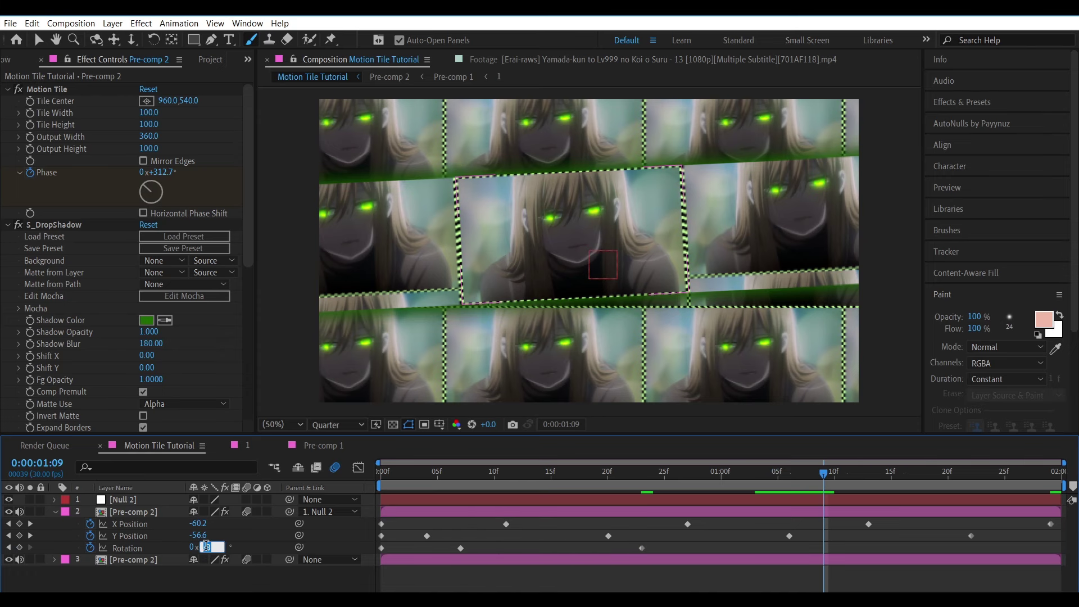
type("4")
key("Return")
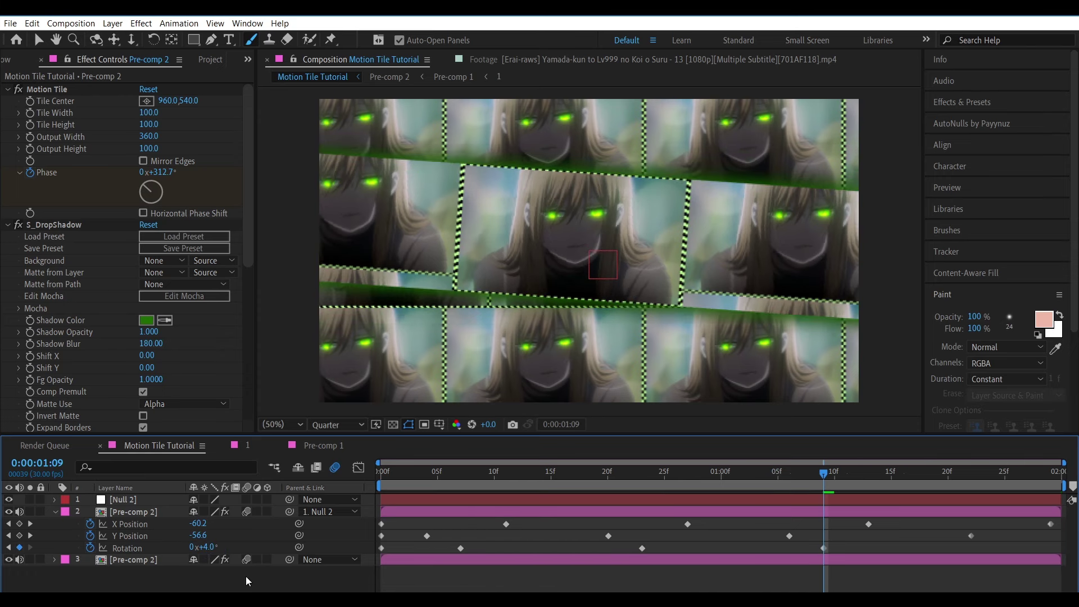
key("space")
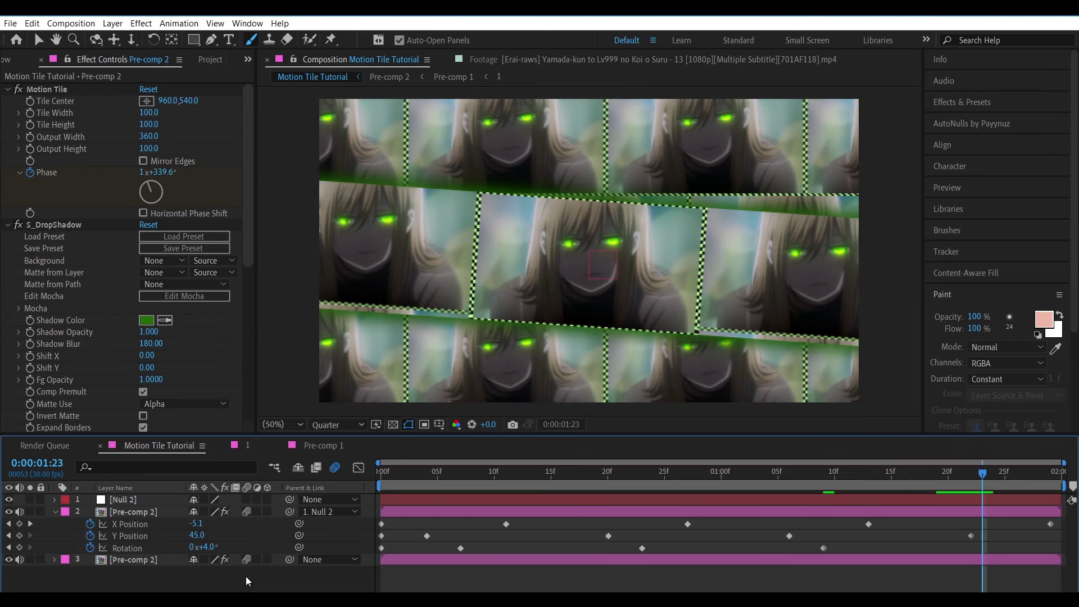
left_click(207, 548)
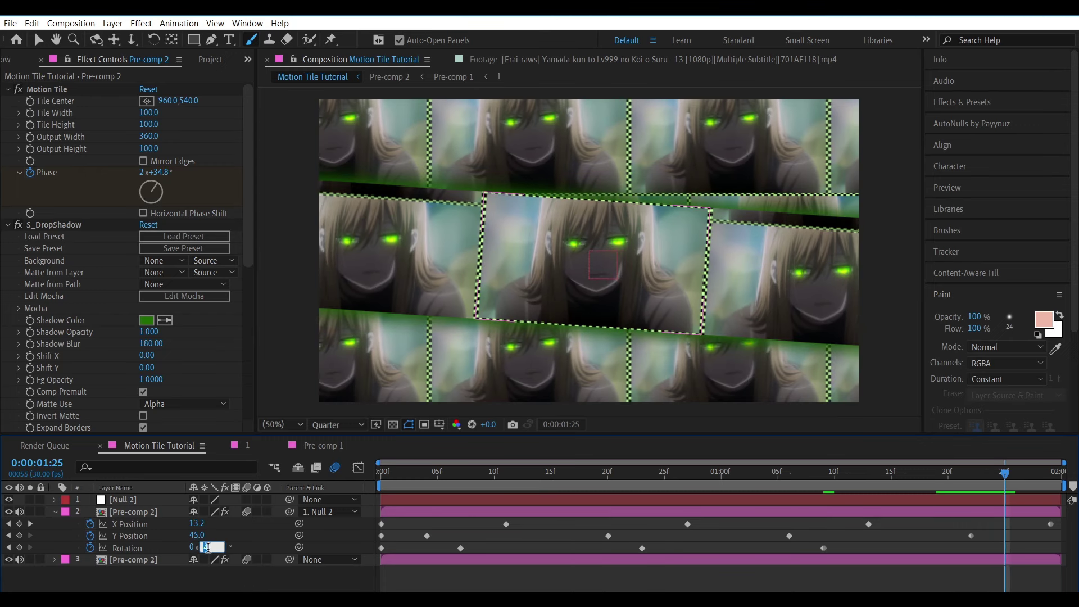
type("3")
key("Return")
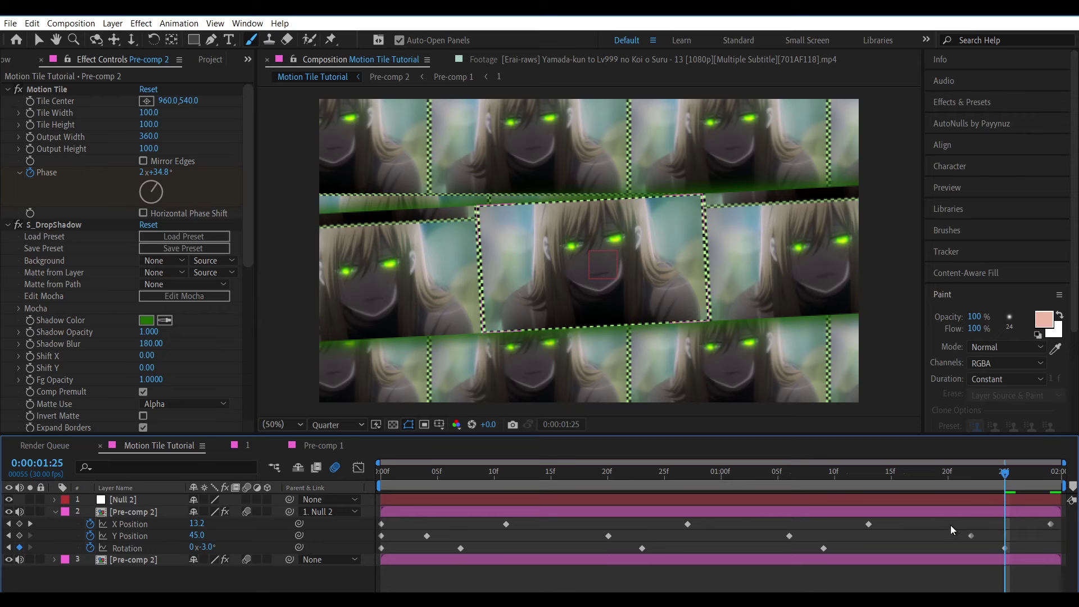
left_click_drag(950, 525, 1068, 555)
left_click_drag(971, 536, 1041, 585)
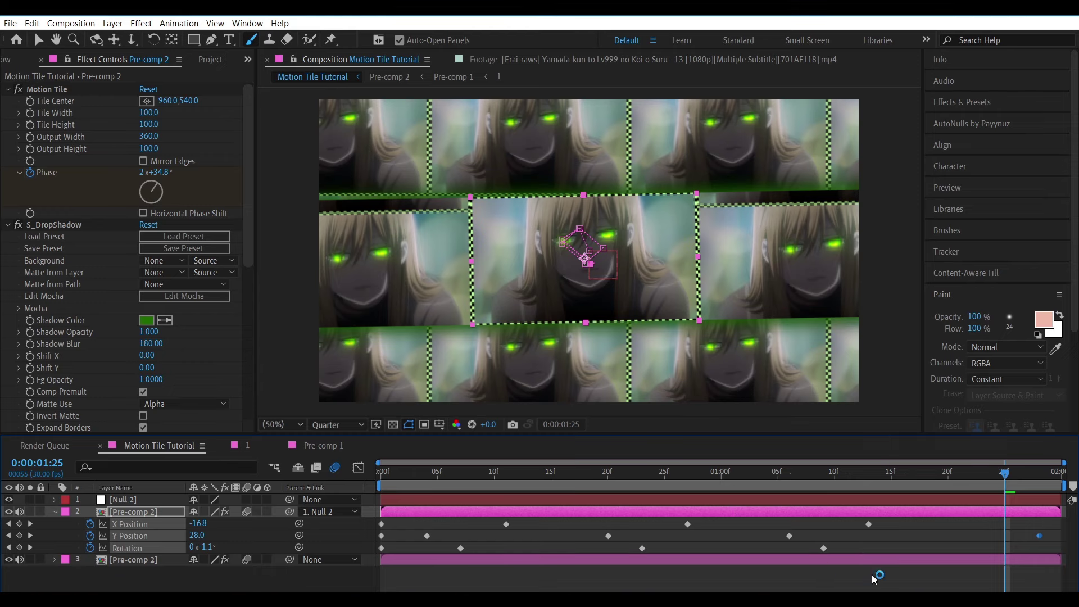
Step: Apply Easy Ease to every X Position, Y Position and Rotation keyframe, then preview the shake
left_click(147, 524)
left_click(140, 548, "shift")
key("F9")
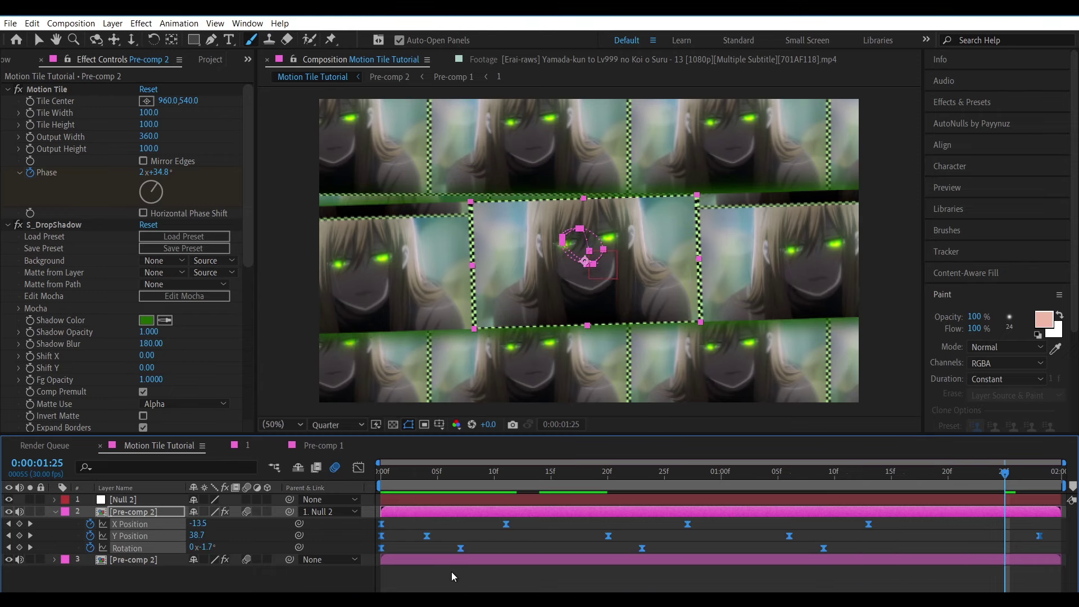
left_click(451, 572)
left_click(387, 477)
key("space")
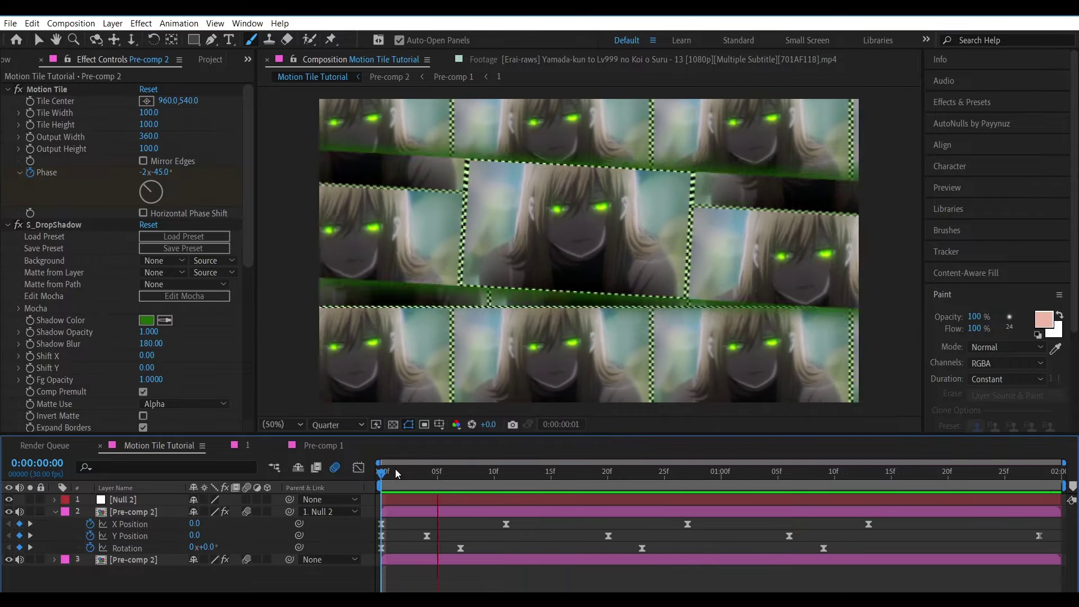
key("space")
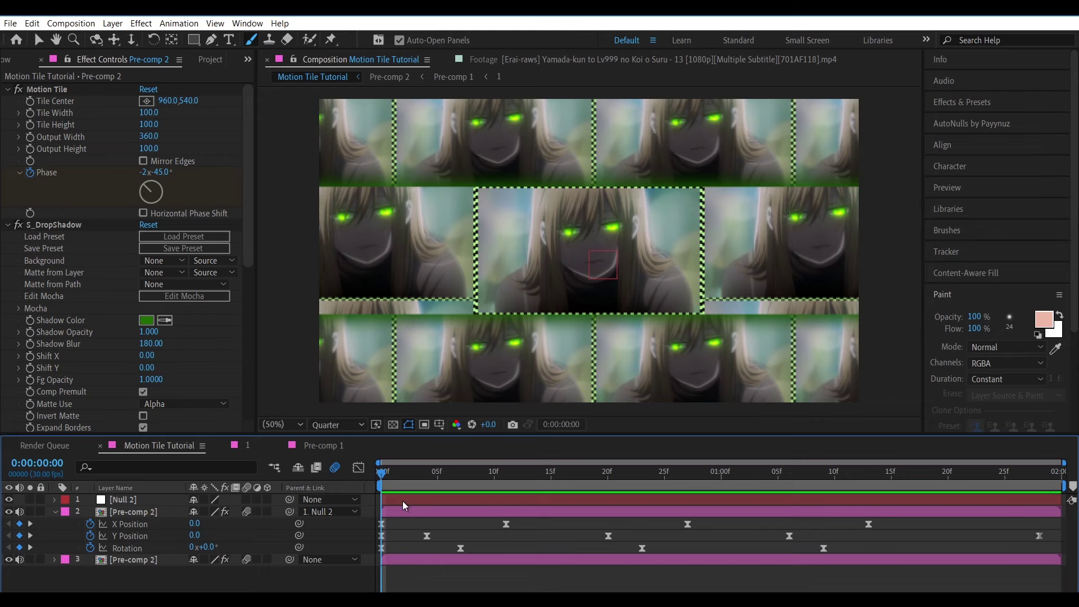
Step: Collapse the properties and pre-compose all layers into Pre-comp 3
key("u")
left_click(422, 500)
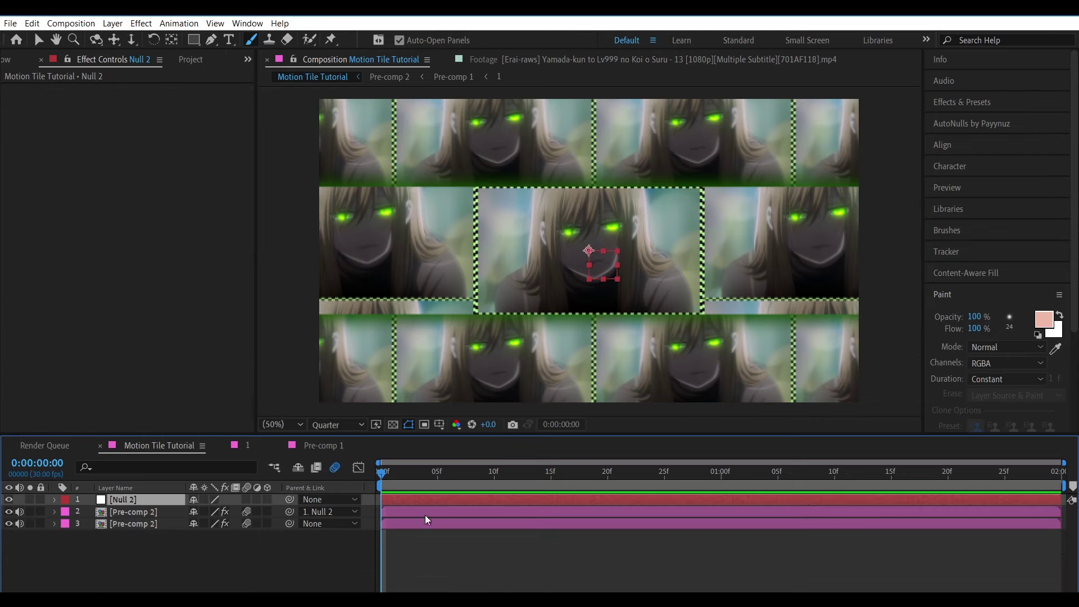
left_click(421, 523, "shift")
right_click(421, 525)
left_click(473, 461)
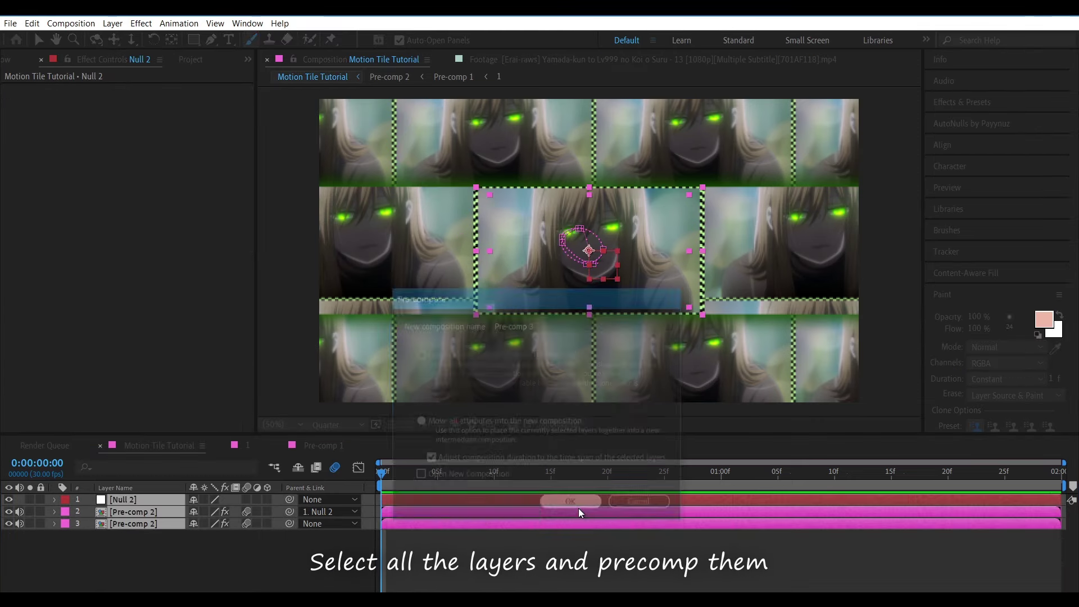
key("Return")
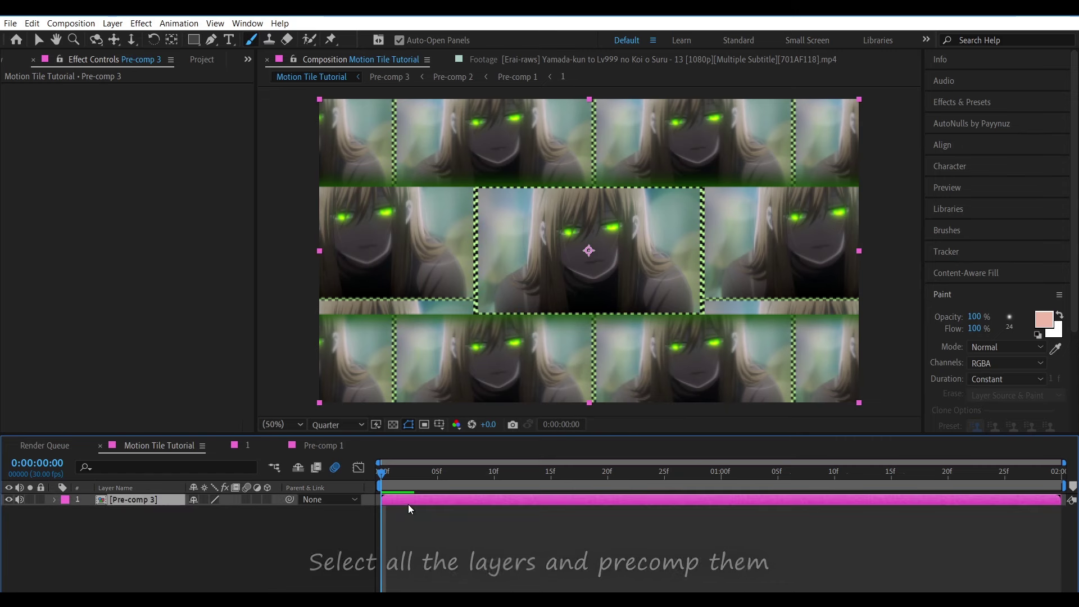
Step: Add a Null Object, duplicate it to three, and chain-parent Pre-comp 3 through the nulls
right_click(368, 499)
mouse_move(393, 367)
left_click(589, 426)
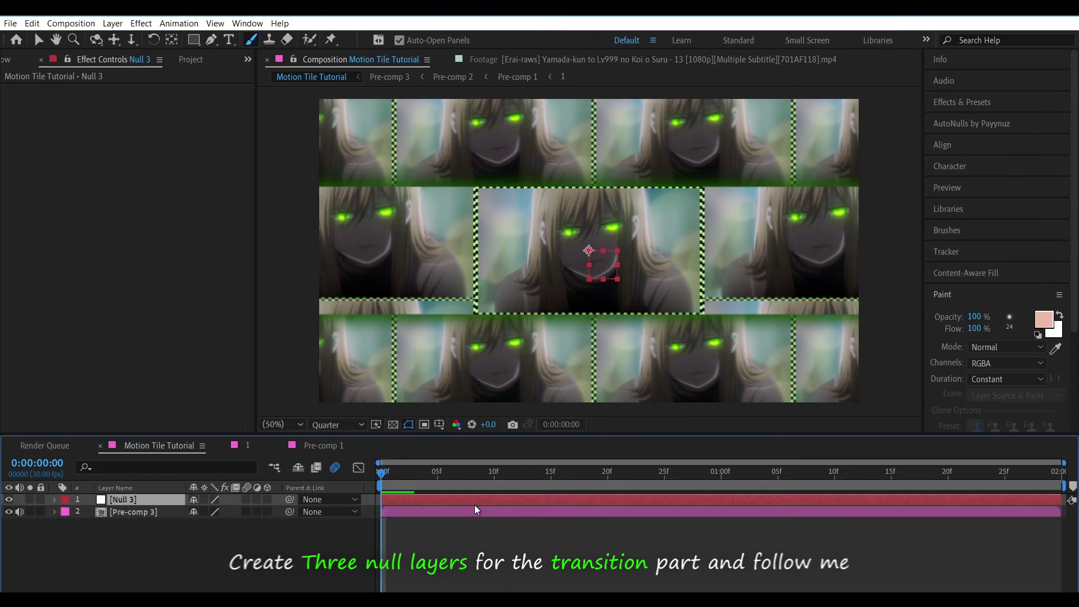
key("ctrl+d")
key("ctrl+d")
left_click(437, 535)
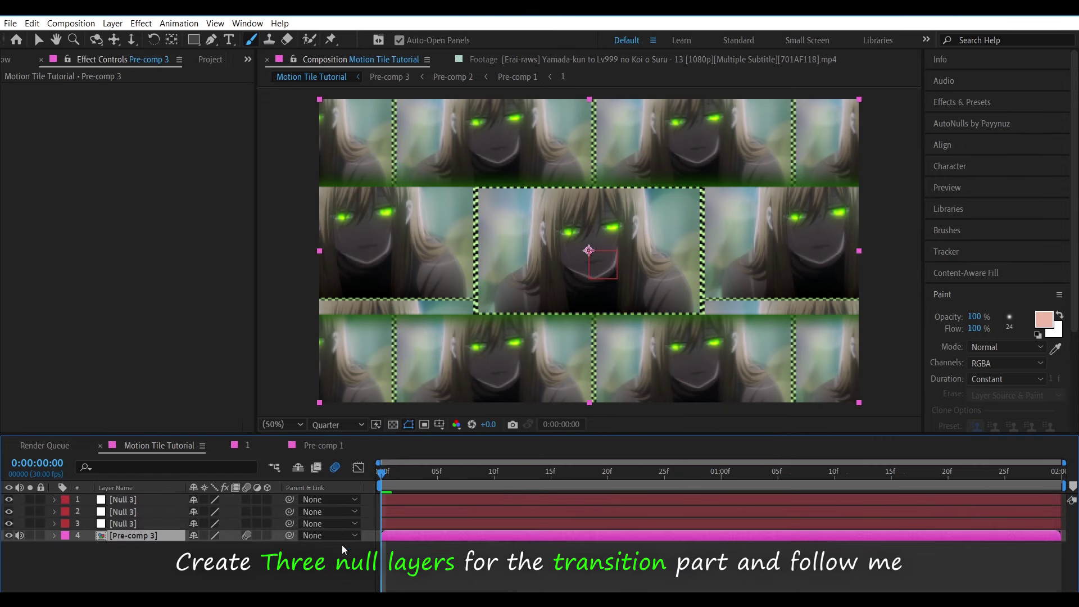
left_click_drag(289, 535, 277, 498)
left_click(416, 523)
key("s")
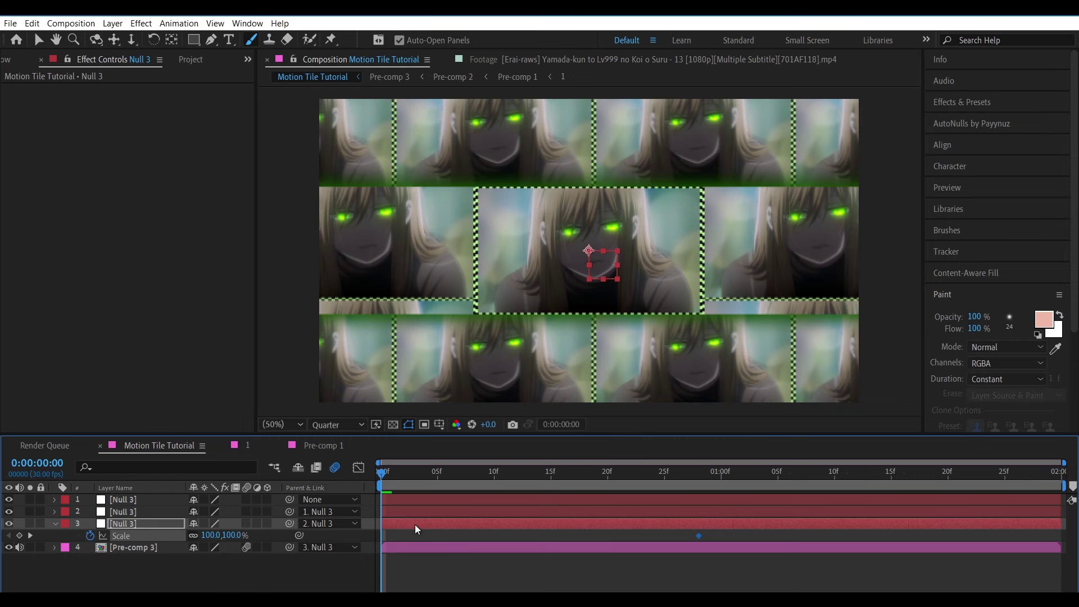
Step: Keyframe Null 3 from 500% Scale and -120° Rotation at frame 0 to defaults at frame 28
key("alt+shift+r")
left_click_drag(381, 548, 699, 548)
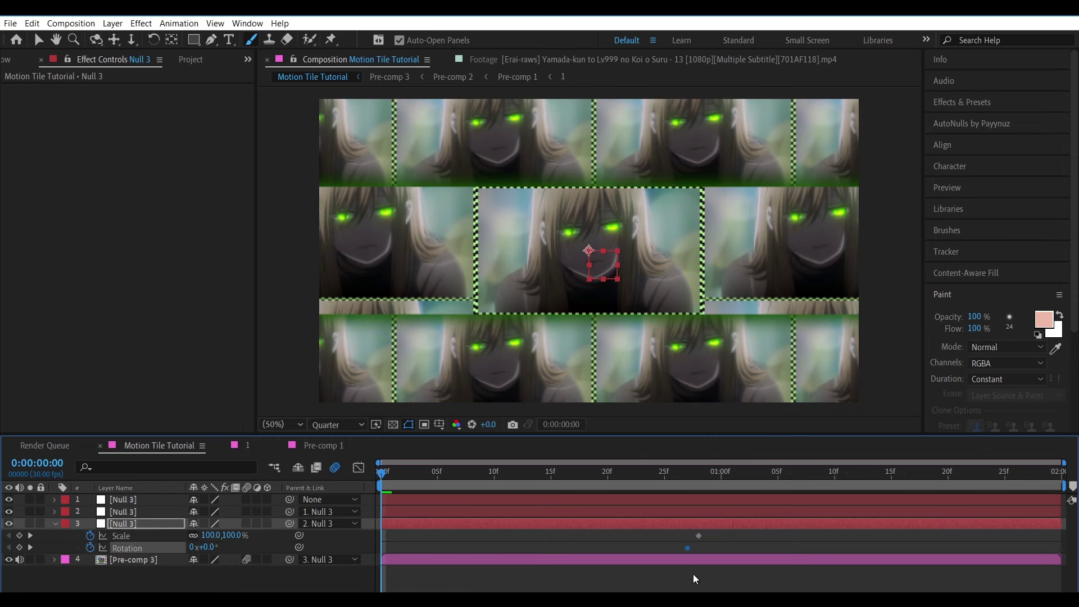
left_click(209, 546)
type("0")
key("Return")
left_click(212, 534)
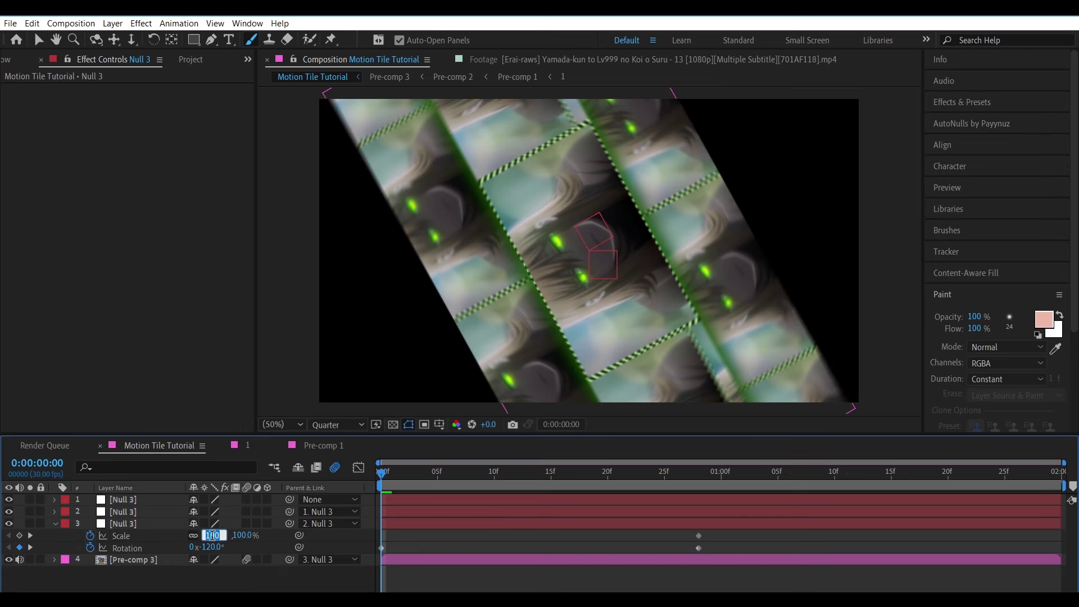
type("500")
key("Return")
Step: Easy Ease the keyframes and steepen the Scale and Rotation value curves to start fast, then preview
left_click_drag(712, 530, 383, 553)
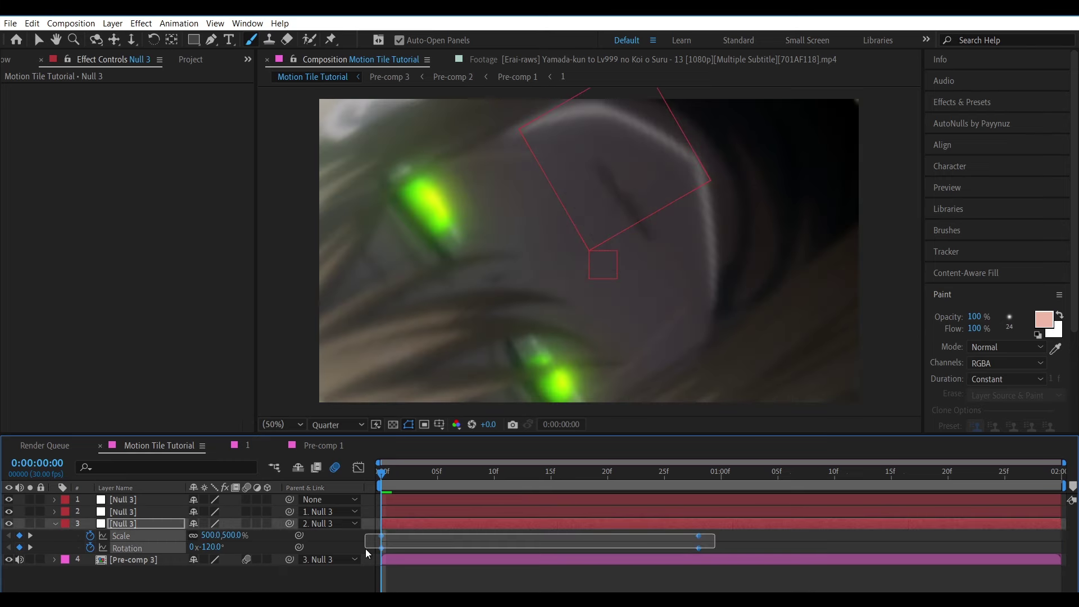
key("F9")
left_click(358, 467)
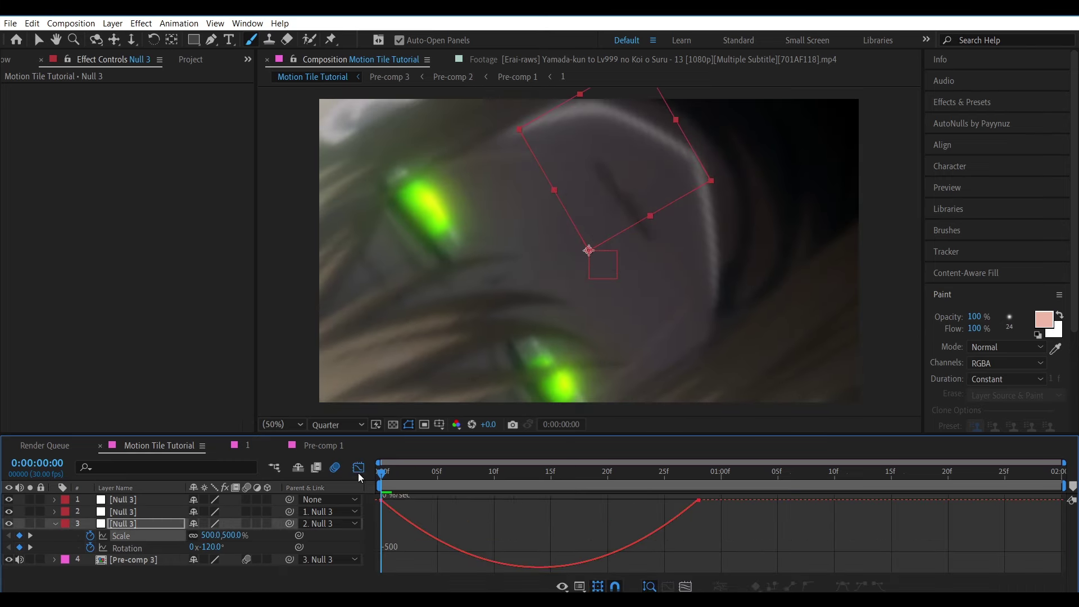
left_click(580, 586)
left_click(510, 399)
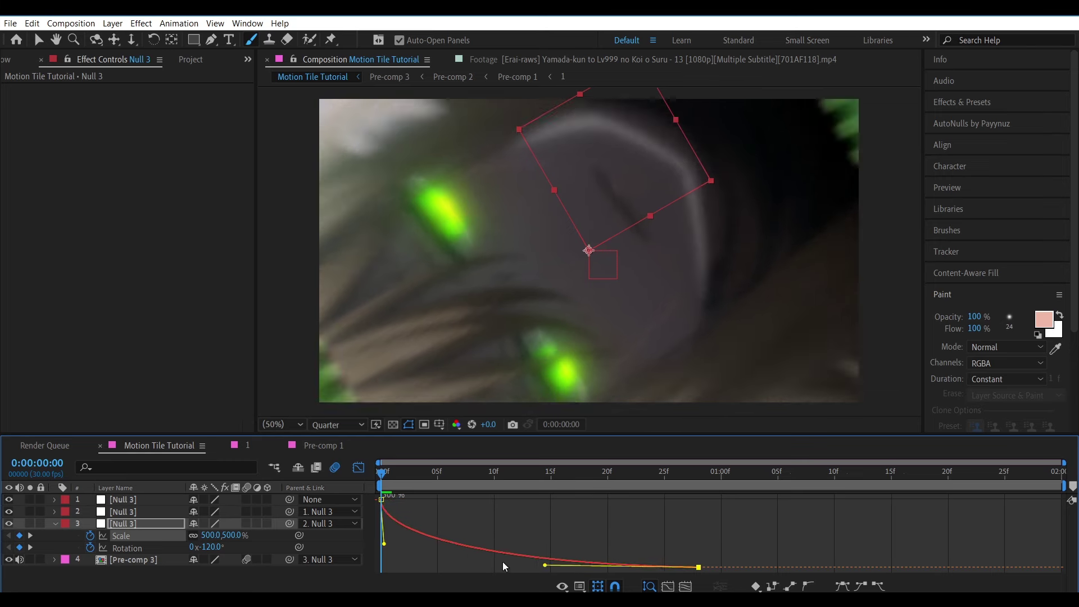
left_click_drag(384, 544, 383, 561)
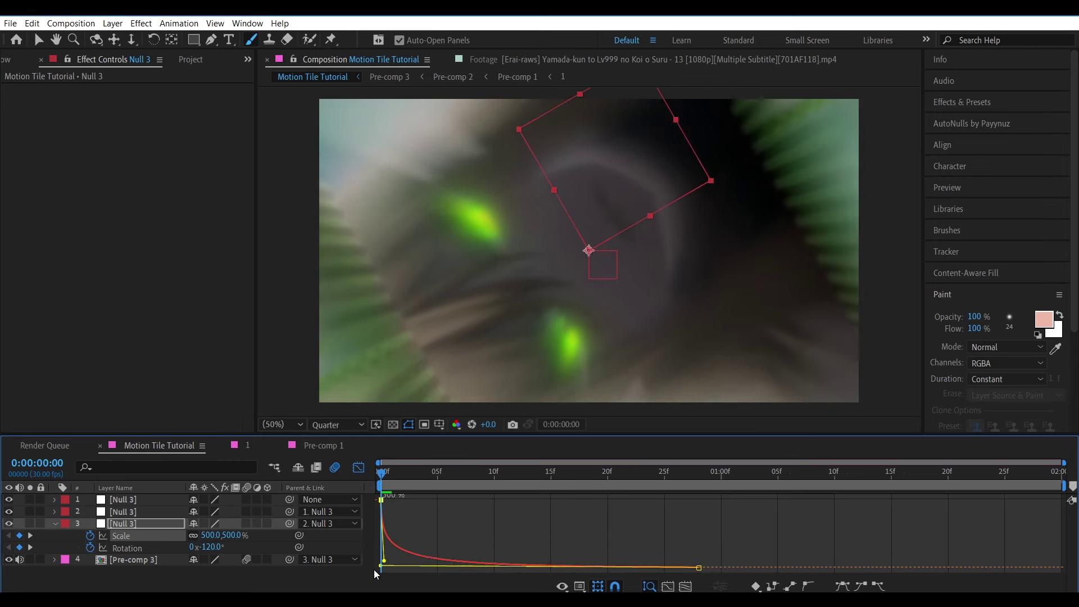
left_click(128, 547)
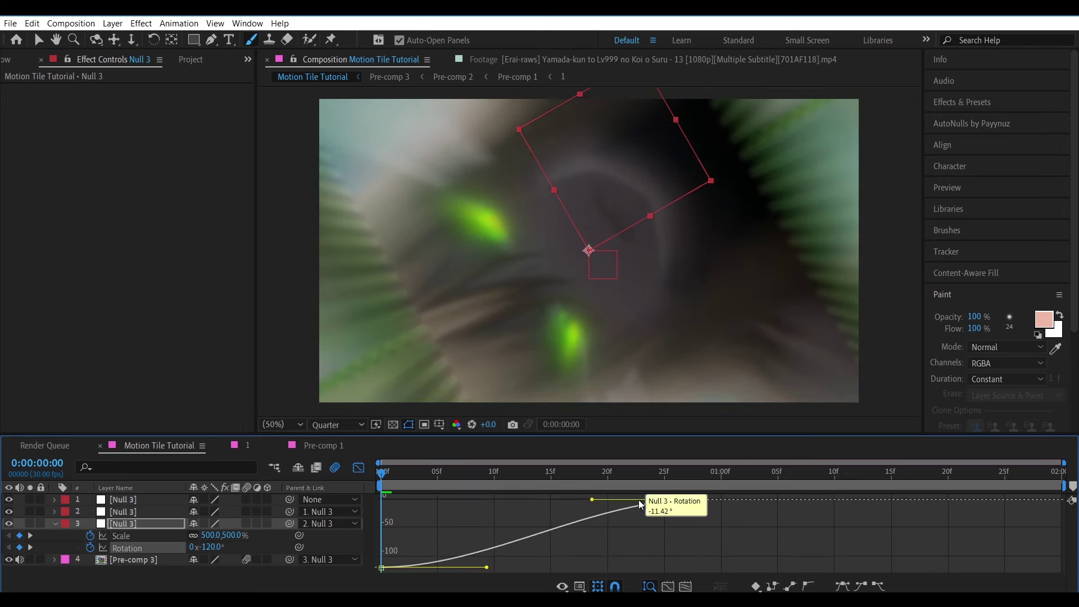
left_click_drag(380, 502, 379, 517)
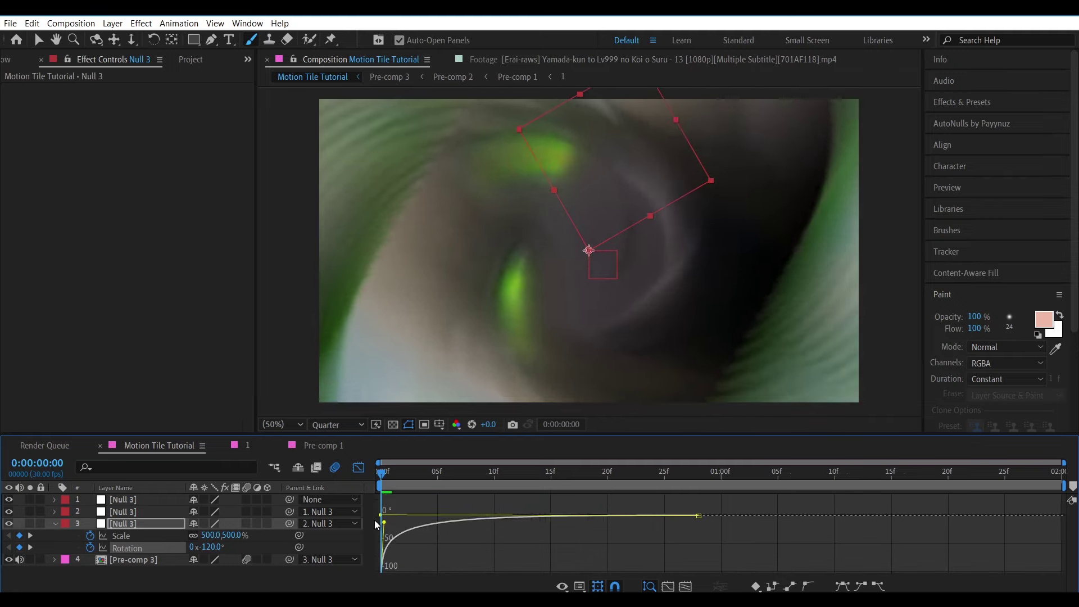
left_click(358, 467)
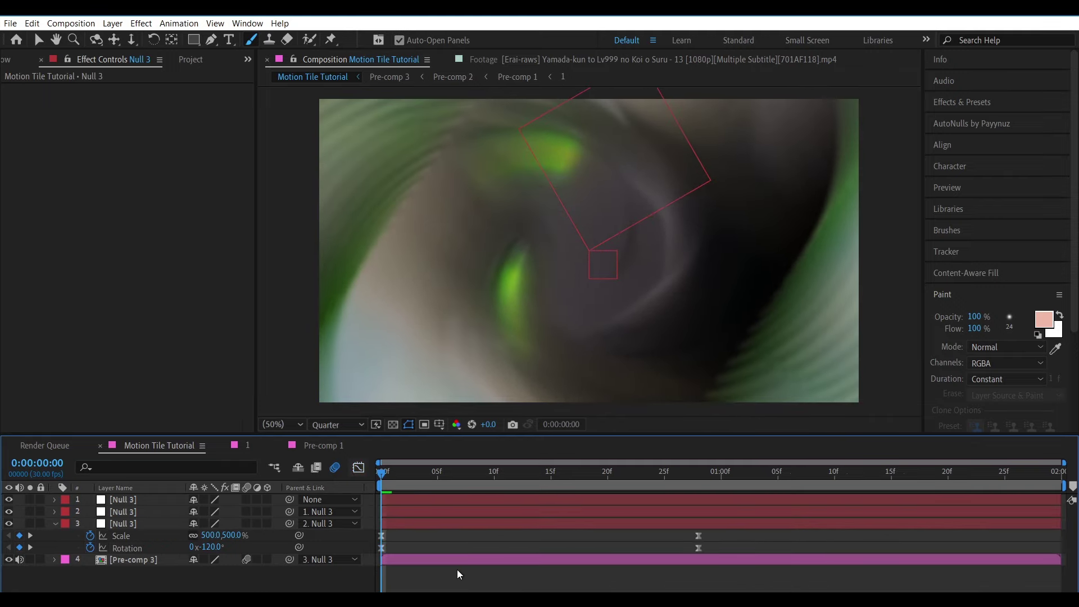
key("space")
key("space")
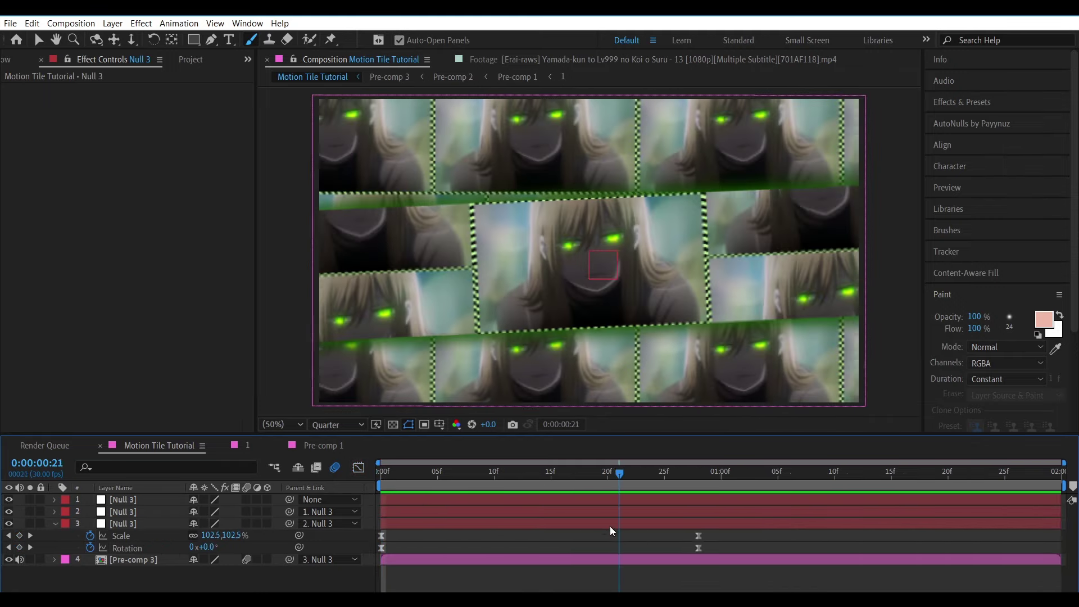
Step: Keyframe the second null's Scale from 100% to 175%, with the end key at the comp's end
left_click(122, 511)
key("u")
left_click(881, 472)
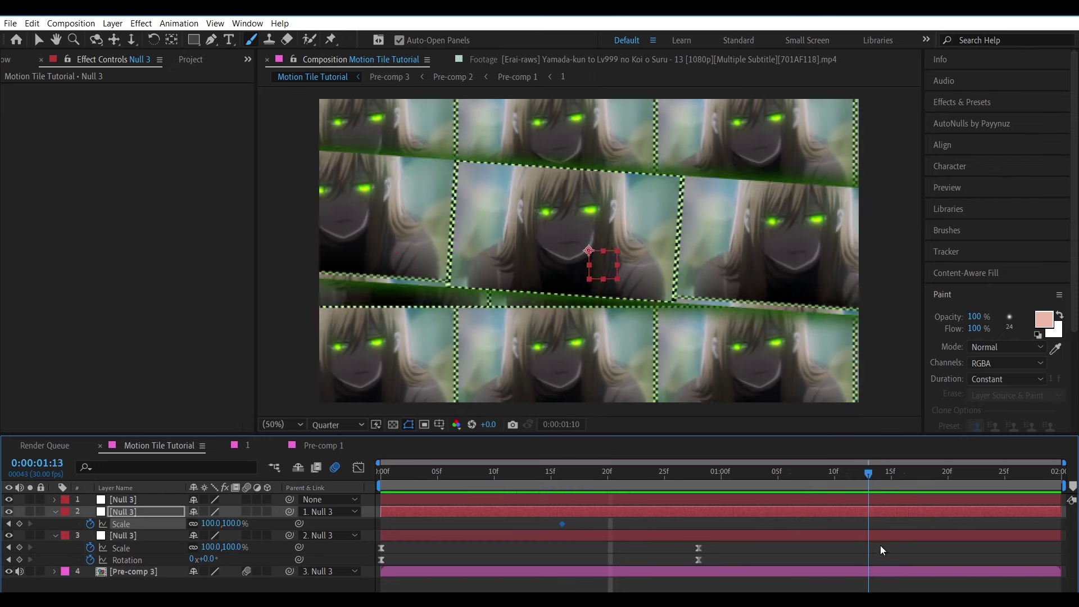
left_click_drag(209, 524, 1061, 524)
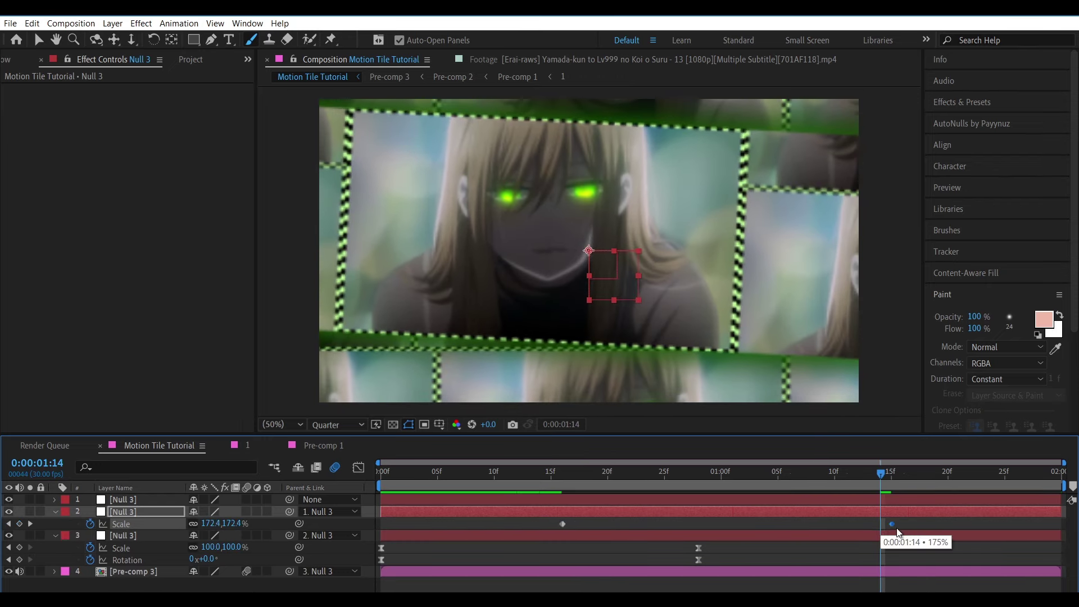
key("j")
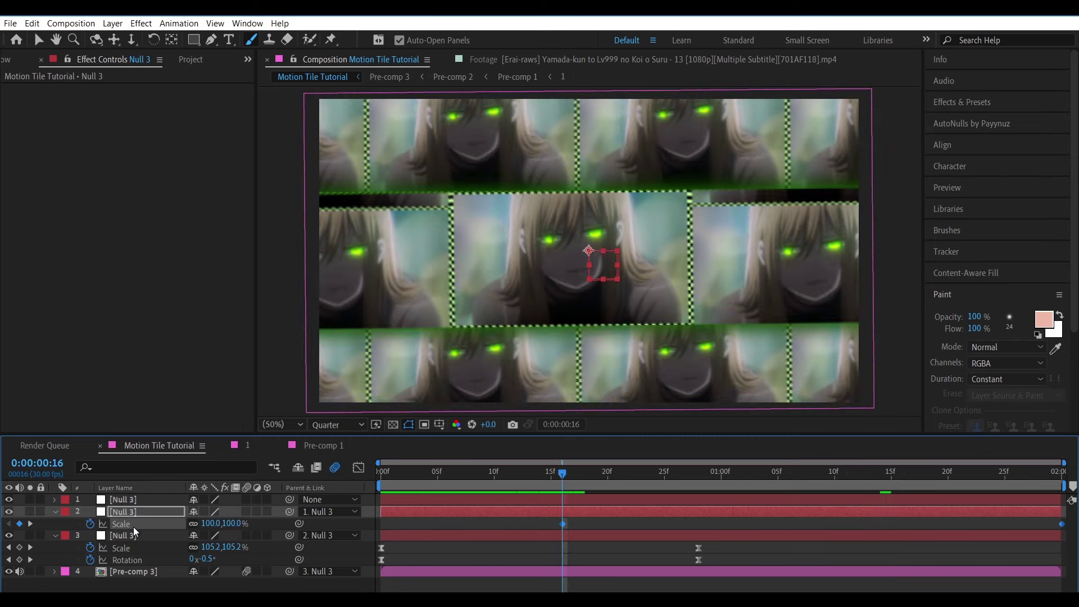
Step: Easy Ease the scale and widen the end keyframe's influence so the zoom rushes in early
left_click(358, 467)
key("F9")
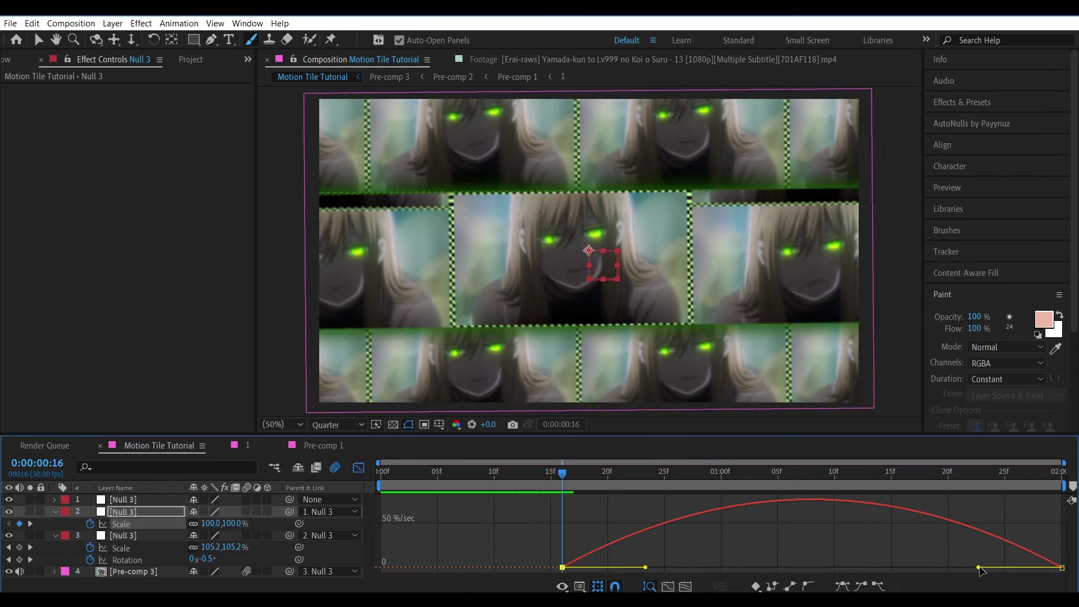
left_click_drag(979, 567, 871, 569)
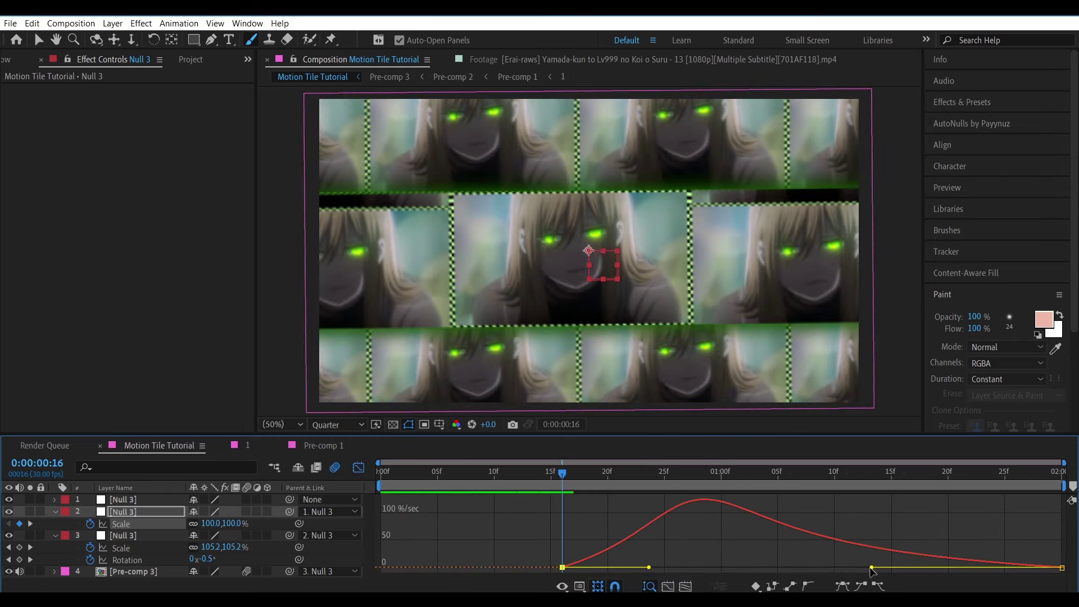
key("Home")
key("shift+F3")
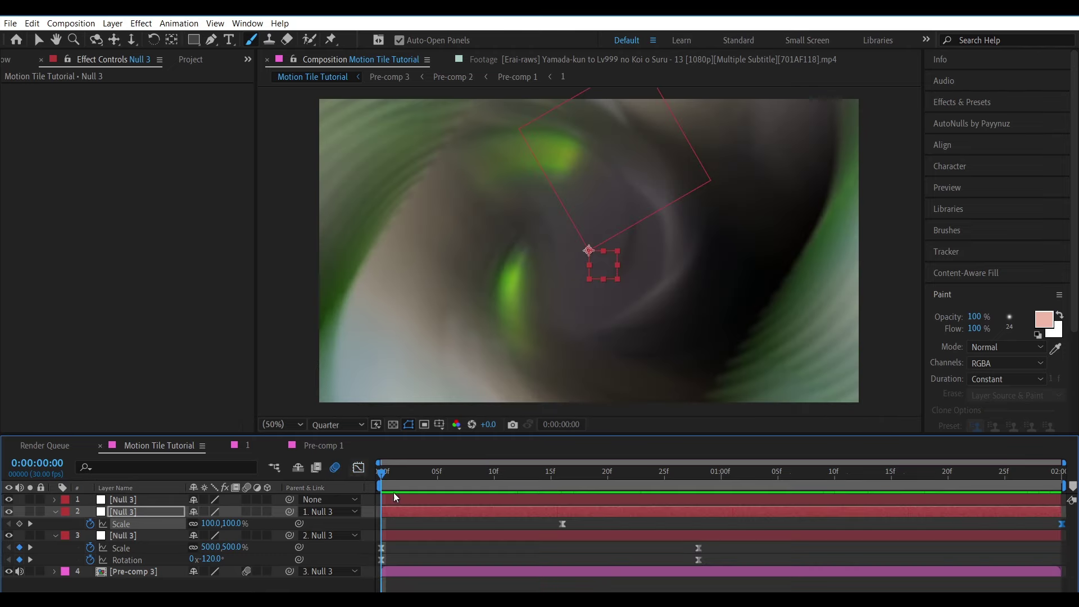
left_click(358, 466)
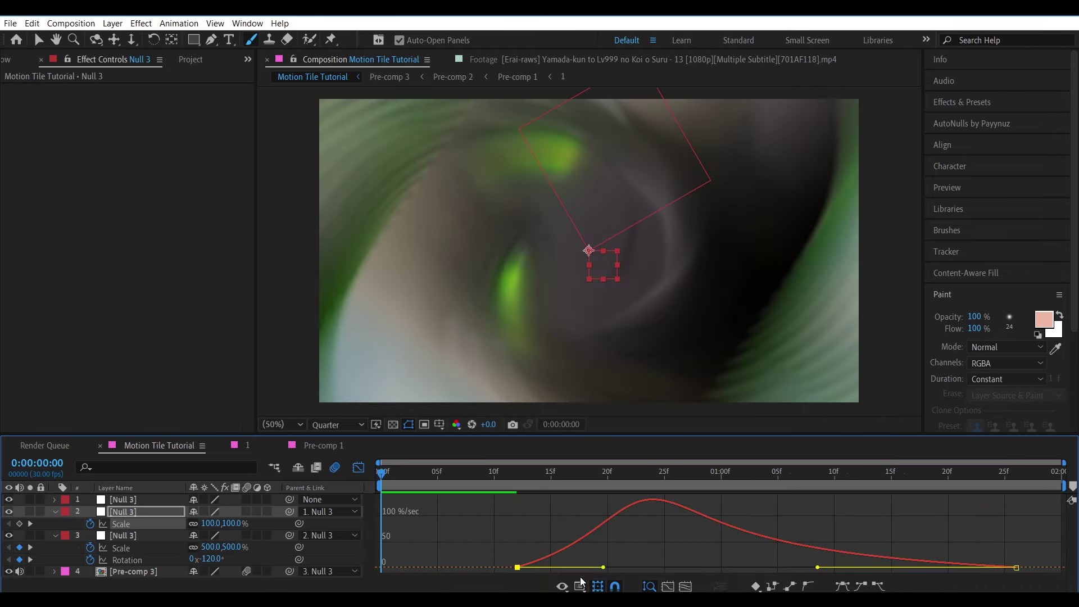
left_click_drag(821, 566, 801, 565)
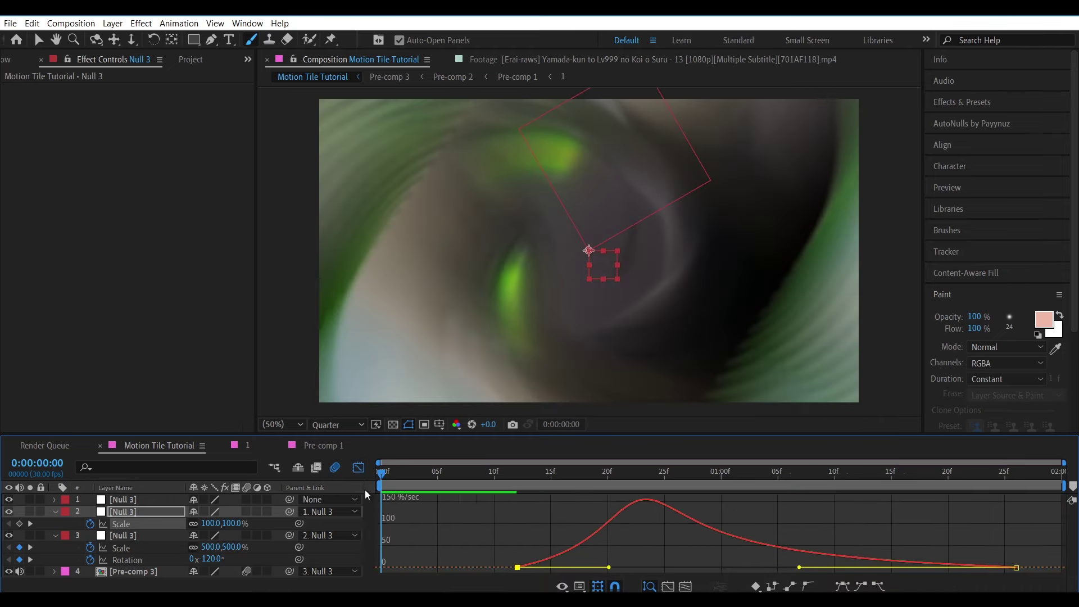
left_click(358, 468)
left_click_drag(414, 473, 878, 540)
Step: Add Scale and Rotation keyframes to the top null, lowering Scale at 1:25
left_click(880, 499)
key("s")
key("shift+r")
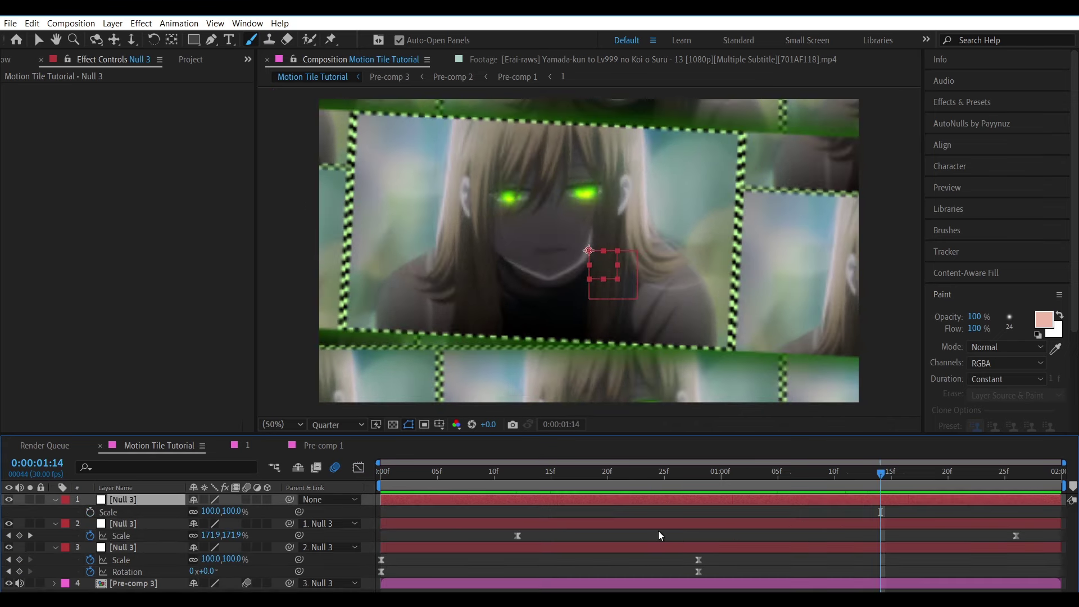
left_click(90, 511)
left_click(90, 523)
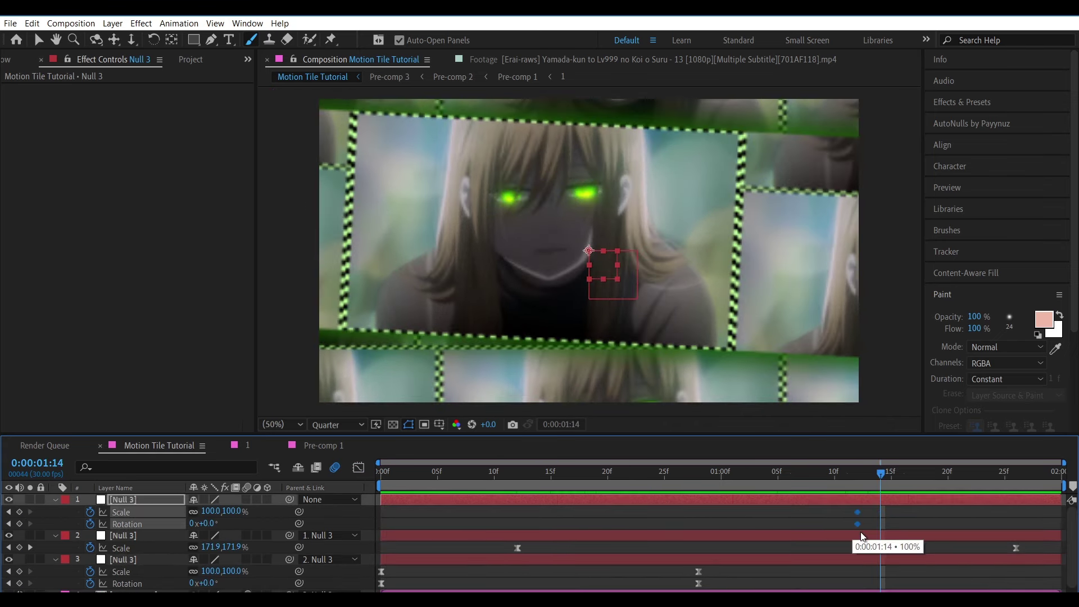
key("k")
key("F2")
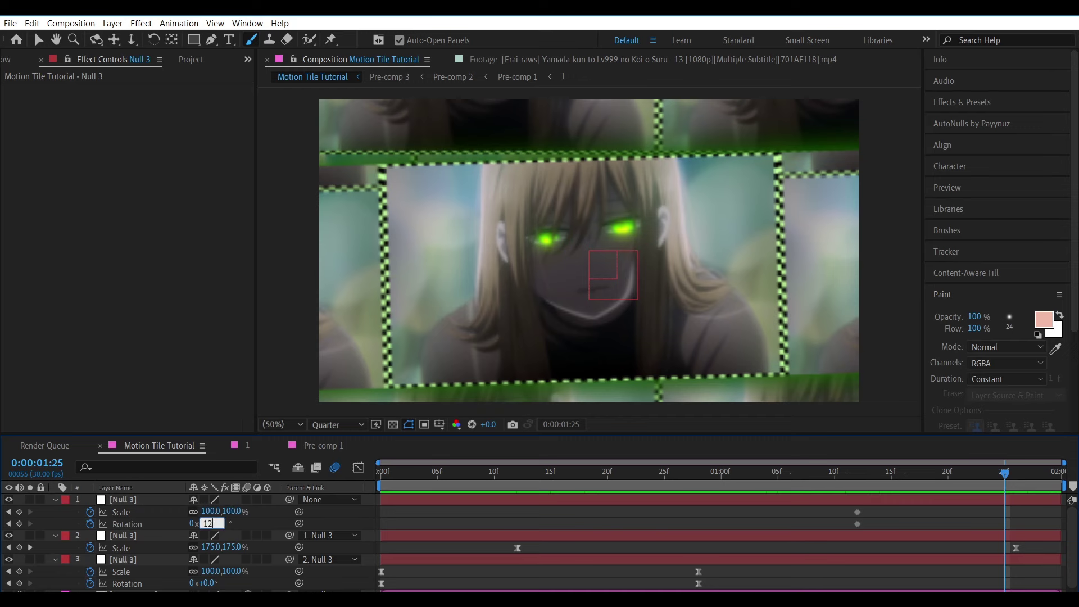
left_click(212, 510)
type("-20")
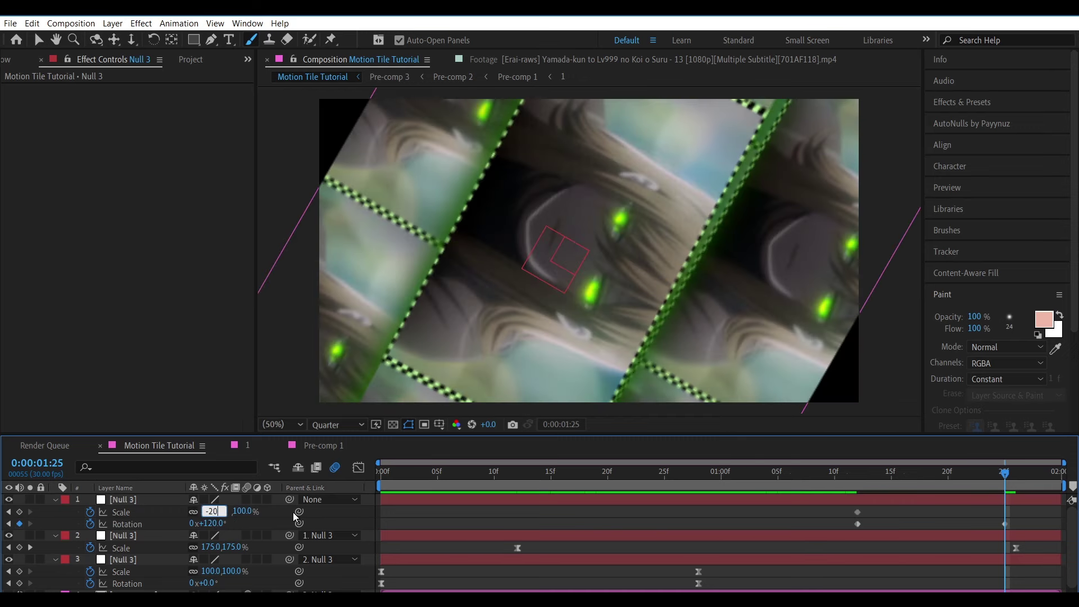
key("Return")
Step: Easy Ease the end keyframes and reshape the Scale value curve to steepen its drop
mouse_move(1005, 517)
left_mouse_down()
mouse_move(1062, 517)
mouse_move(830, 532)
left_mouse_up()
key("F9")
key("shift+F3")
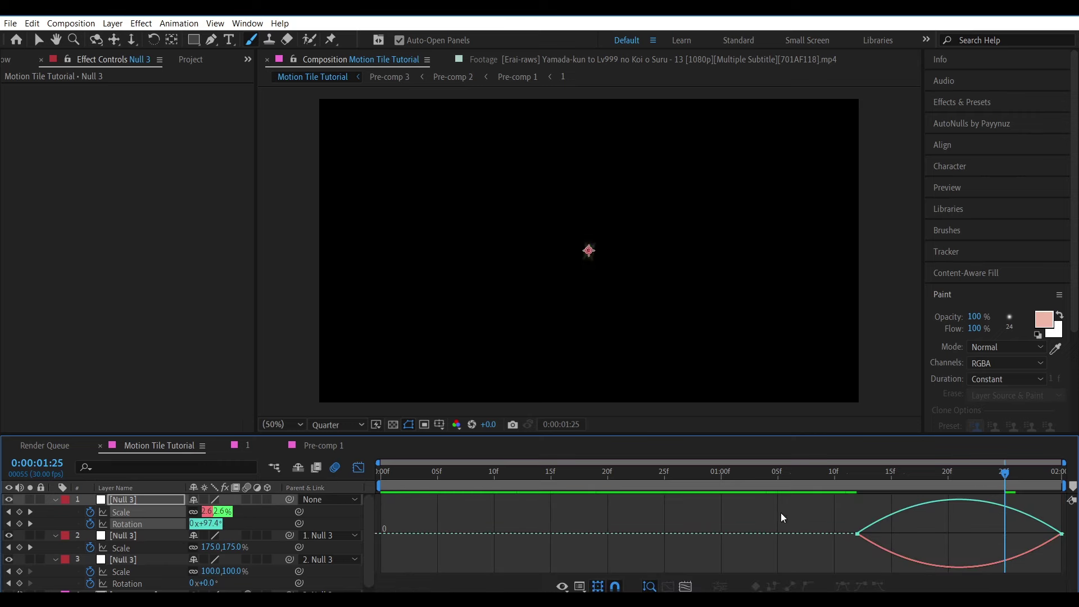
key("shift+F3")
key("shift+F3")
right_click(785, 522)
left_click(865, 440)
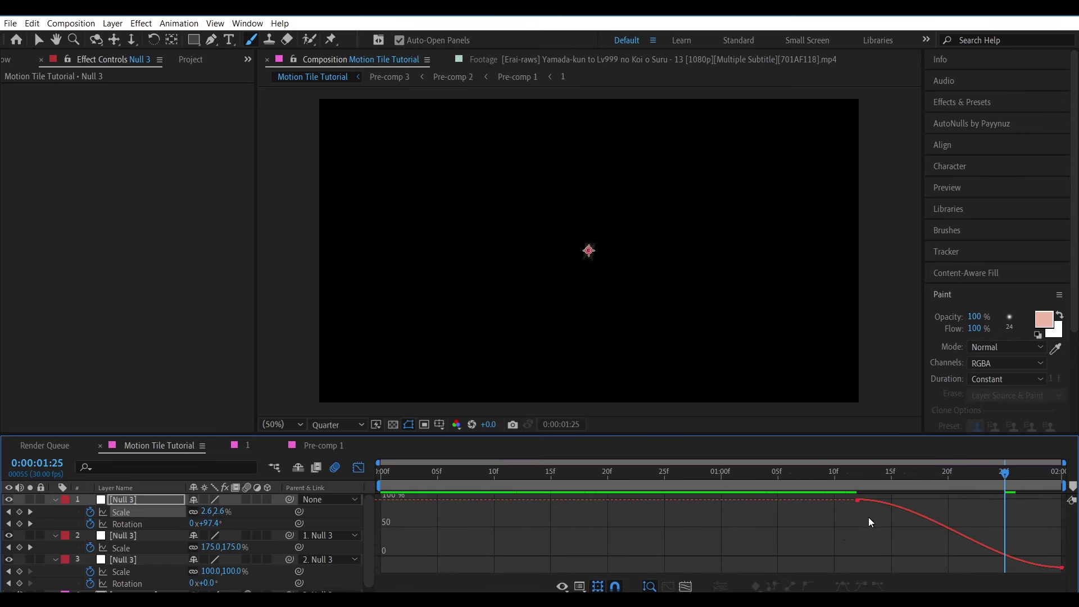
mouse_move(926, 503)
left_mouse_down()
mouse_move(863, 503)
mouse_move(1057, 499)
left_mouse_up()
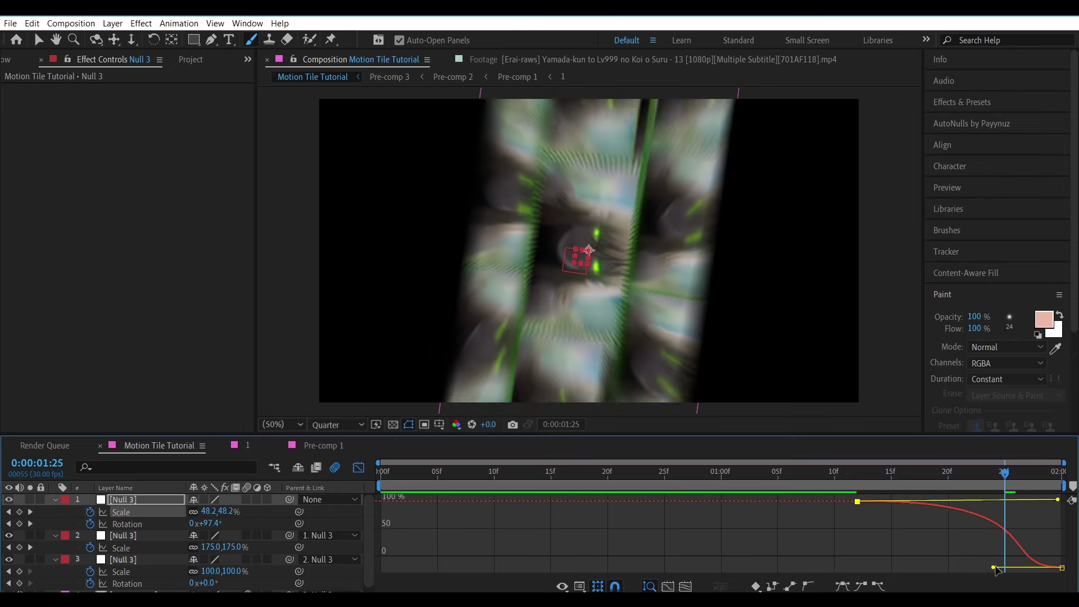
left_click_drag(994, 569, 955, 569)
Step: Bend the Rotation and Scale curves so the spin and shrink happen only at the very end
left_click(127, 524)
left_click_drag(858, 567, 1060, 571)
left_click_drag(993, 499, 1061, 500)
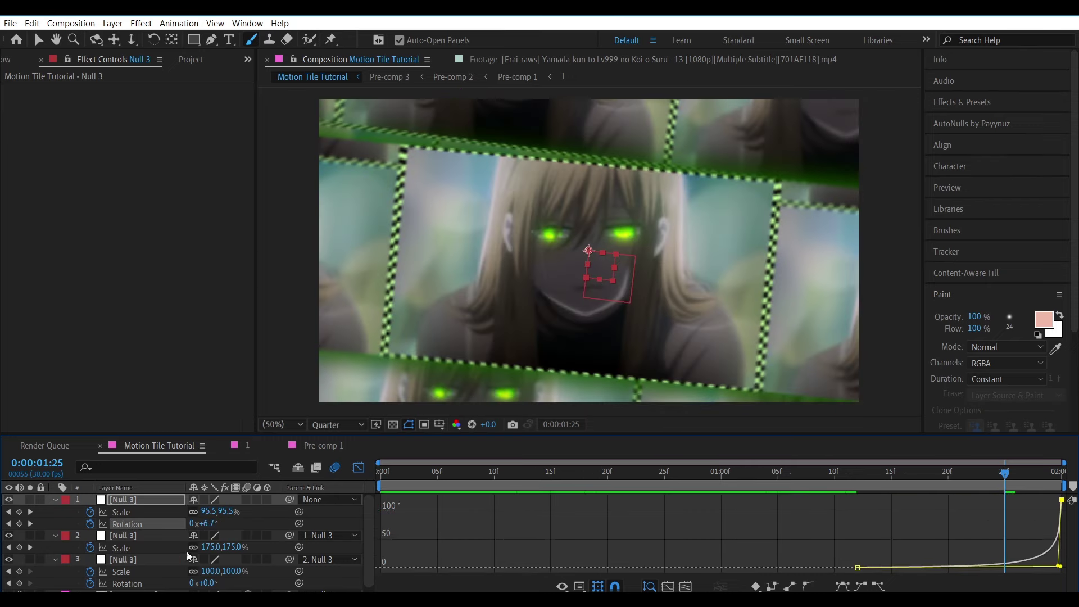
left_click_drag(1061, 568, 1062, 549)
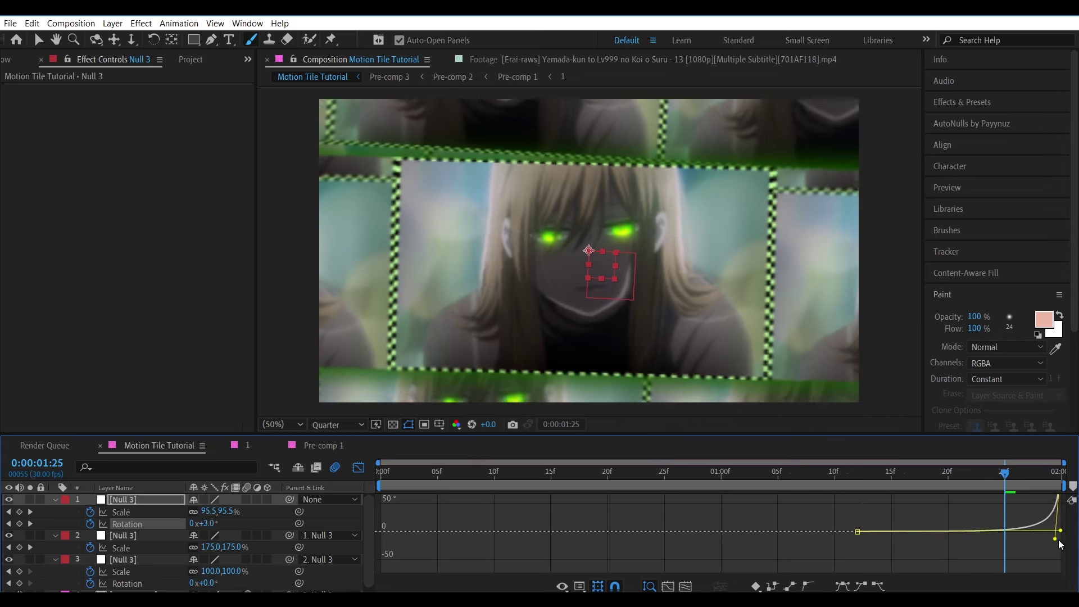
left_click(121, 512)
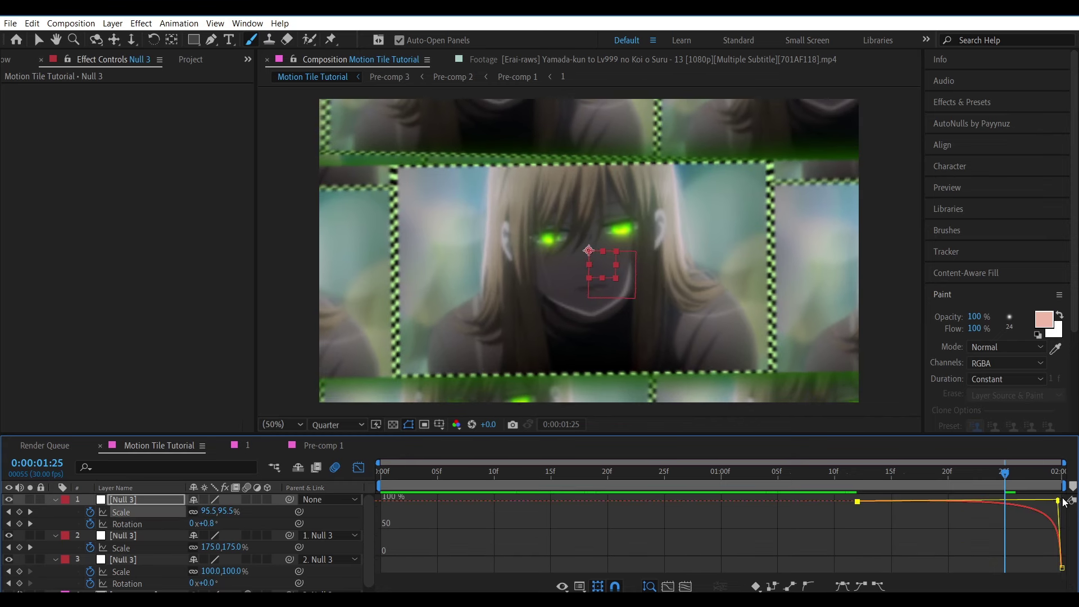
left_click_drag(1059, 540, 1062, 504)
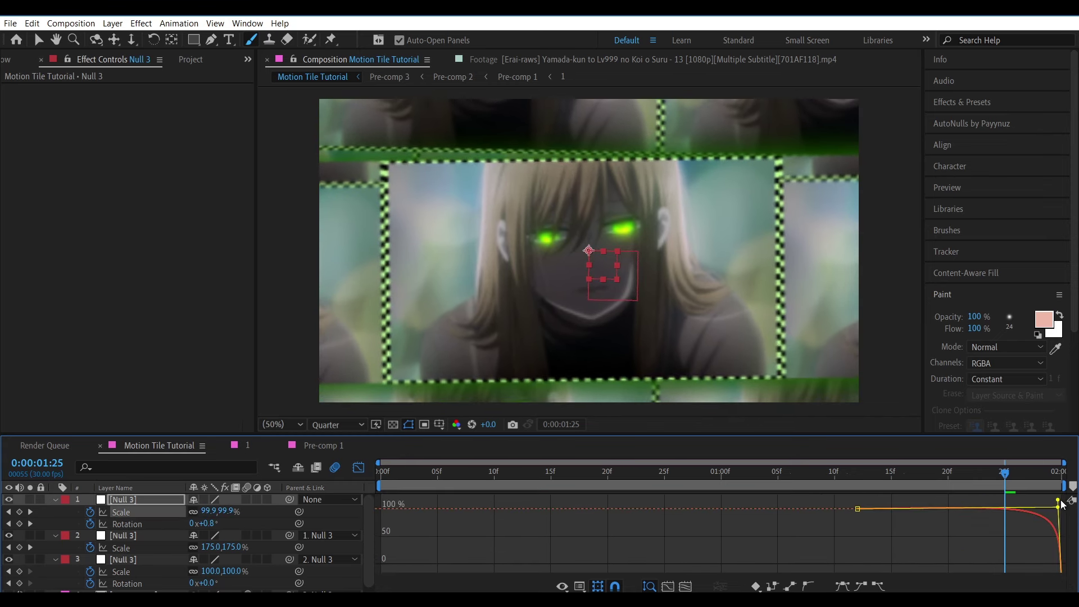
left_click(358, 467)
left_click(539, 472)
Step: Add an adjustment layer, duplicate it, split it at frame 27, then trim and shift the pieces
key("u")
right_click(366, 501)
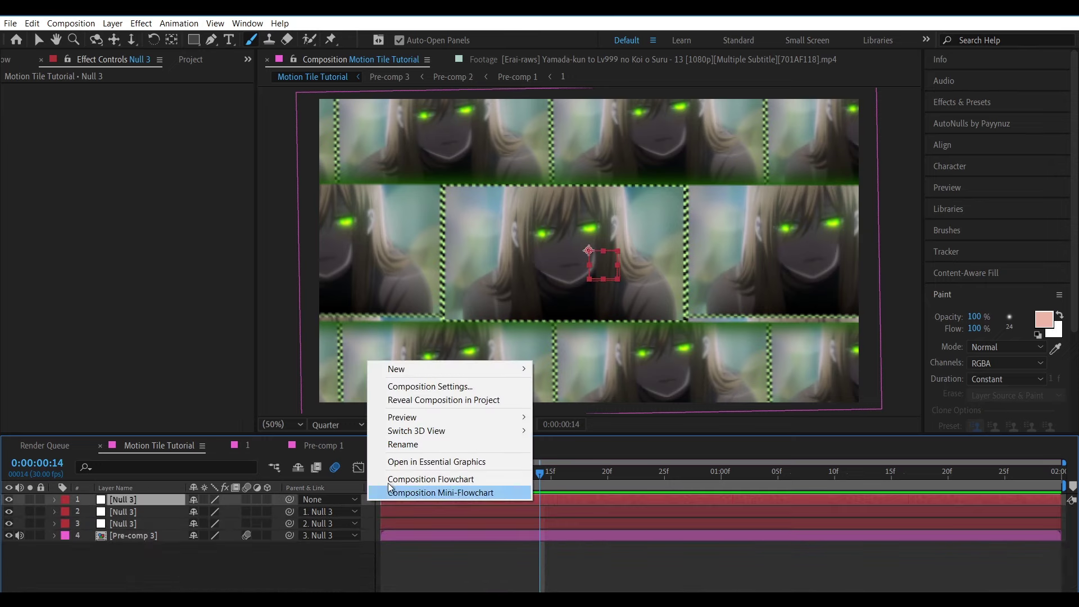
mouse_move(373, 366)
left_click(629, 461)
key("ctrl+d")
left_click(684, 471)
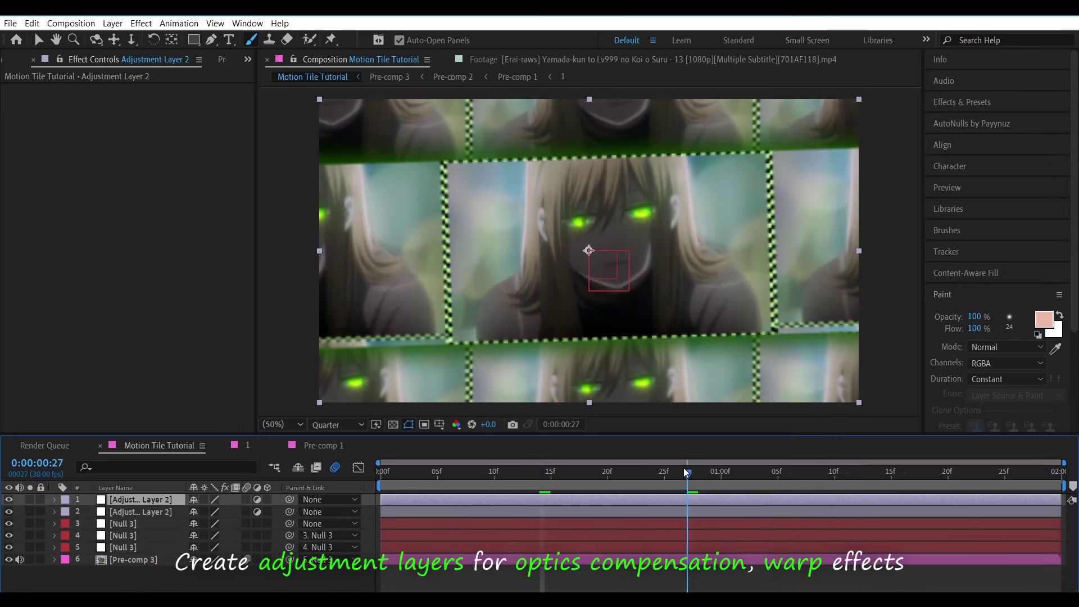
left_click(692, 512)
key("ctrl+shift+d")
left_click_drag(690, 528, 538, 555)
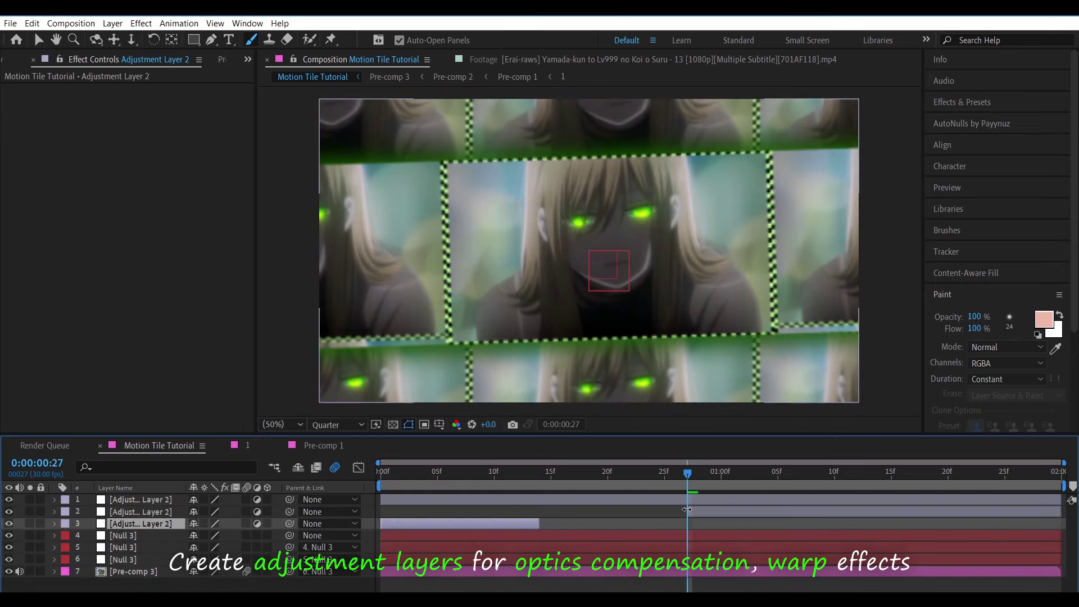
left_click_drag(687, 509, 913, 511)
key("space")
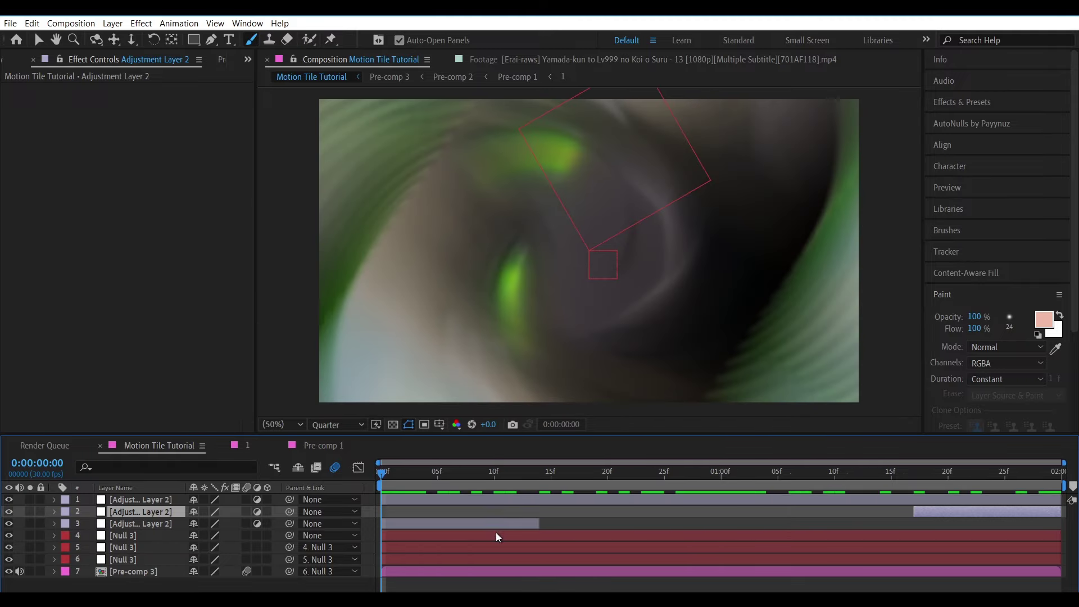
Step: Apply a Warp effect with the FishEye style to the third adjustment layer
left_click(961, 102)
type("warp")
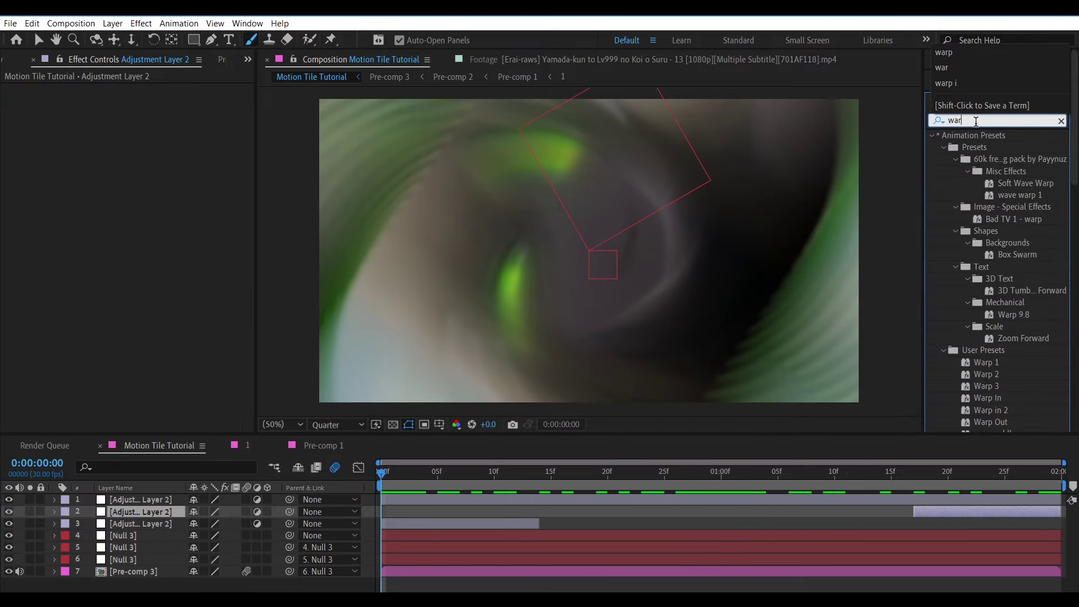
scroll(1016, 196, "down", 5)
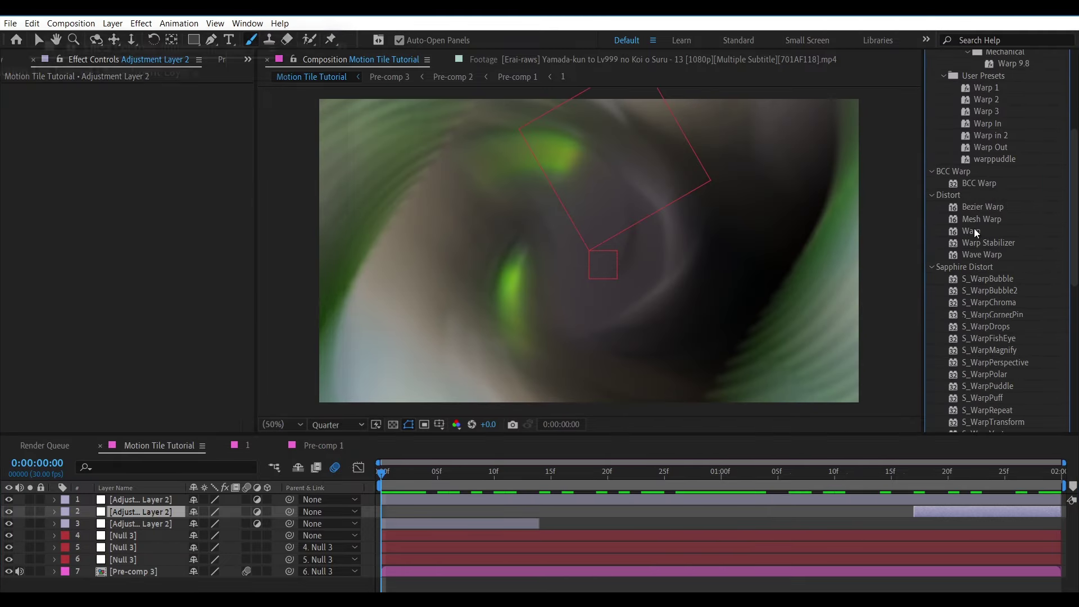
left_click_drag(970, 230, 438, 521)
left_click(218, 115)
left_click(241, 344)
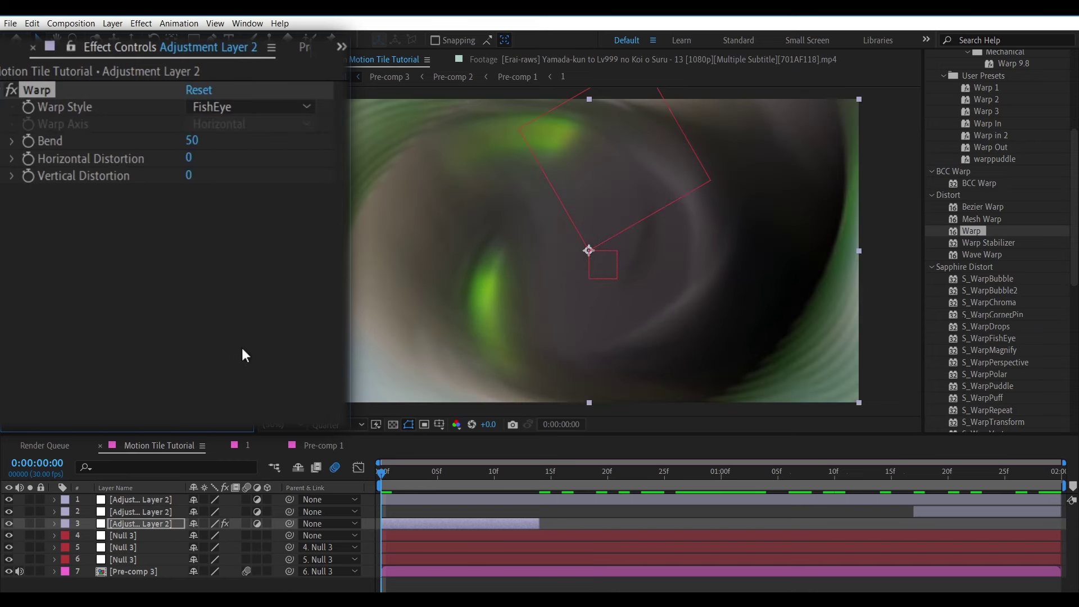
Step: Keyframe Bend from -100 at the start to 0 around frame 15 and check its curve
left_click_drag(191, 147, 177, 273)
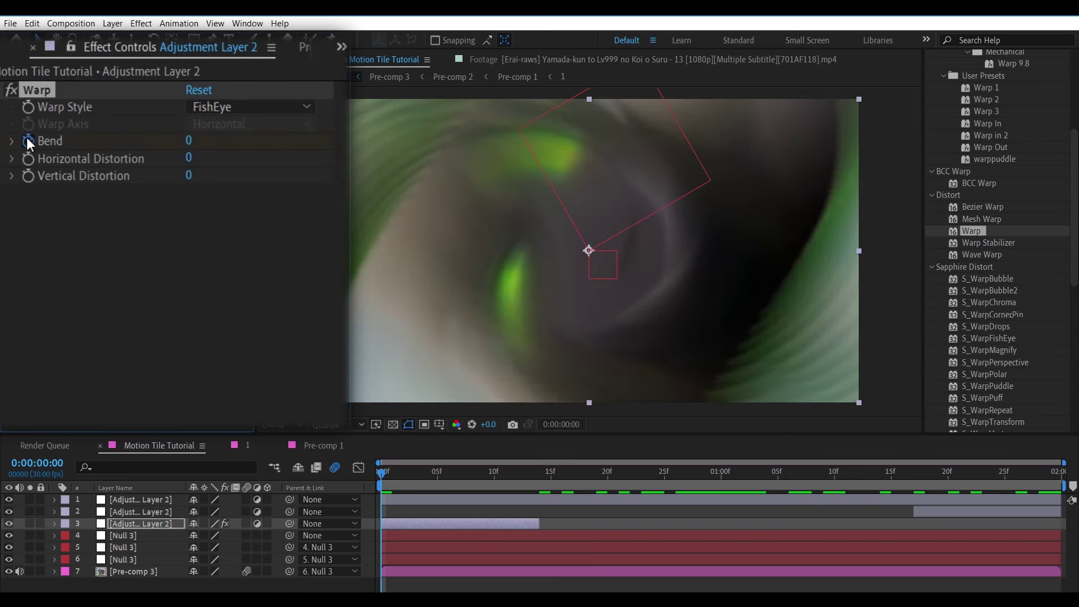
left_click(28, 141)
left_click_drag(382, 548, 550, 560)
type("-1")
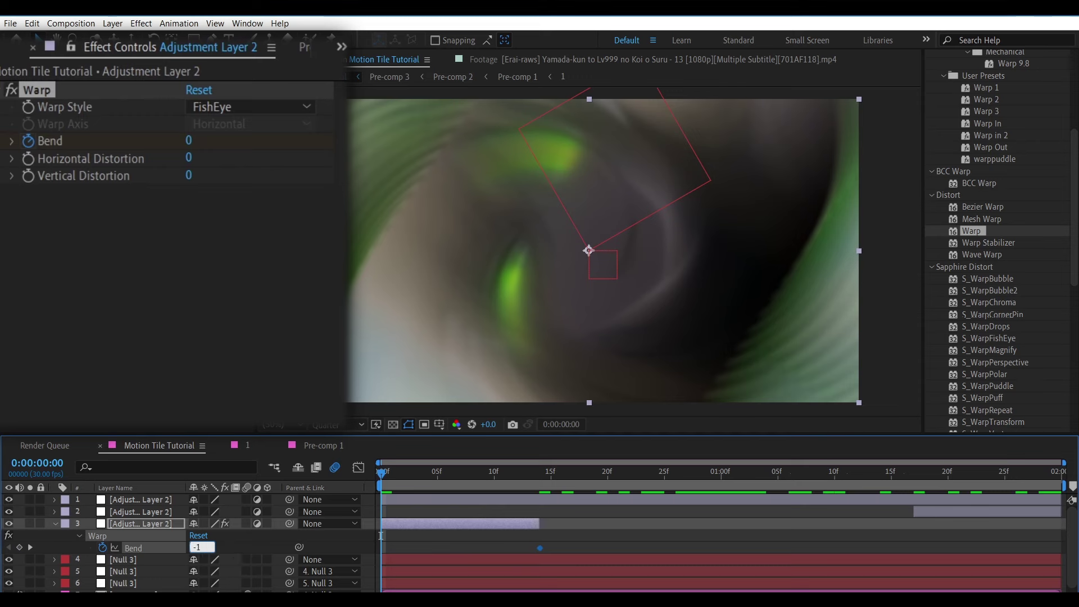
type("00")
key("Return")
left_click(458, 539)
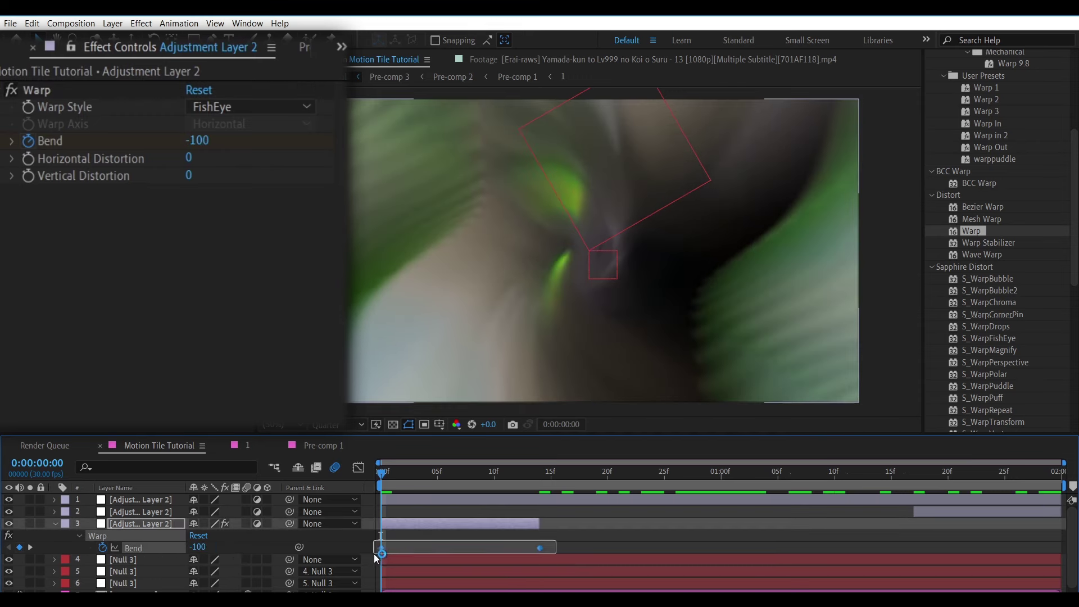
left_click(358, 469)
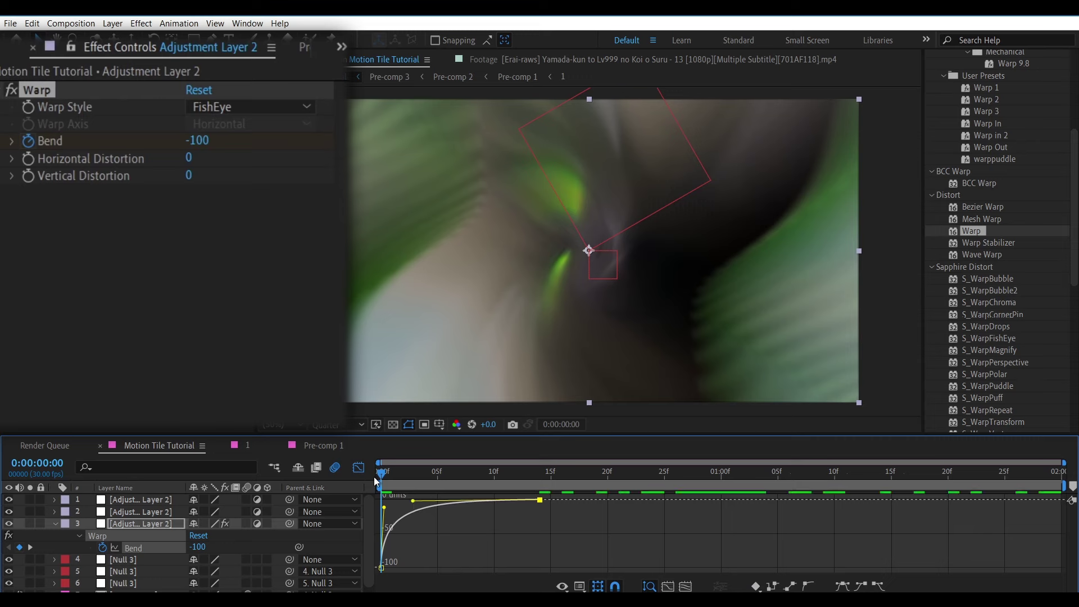
left_click(358, 467)
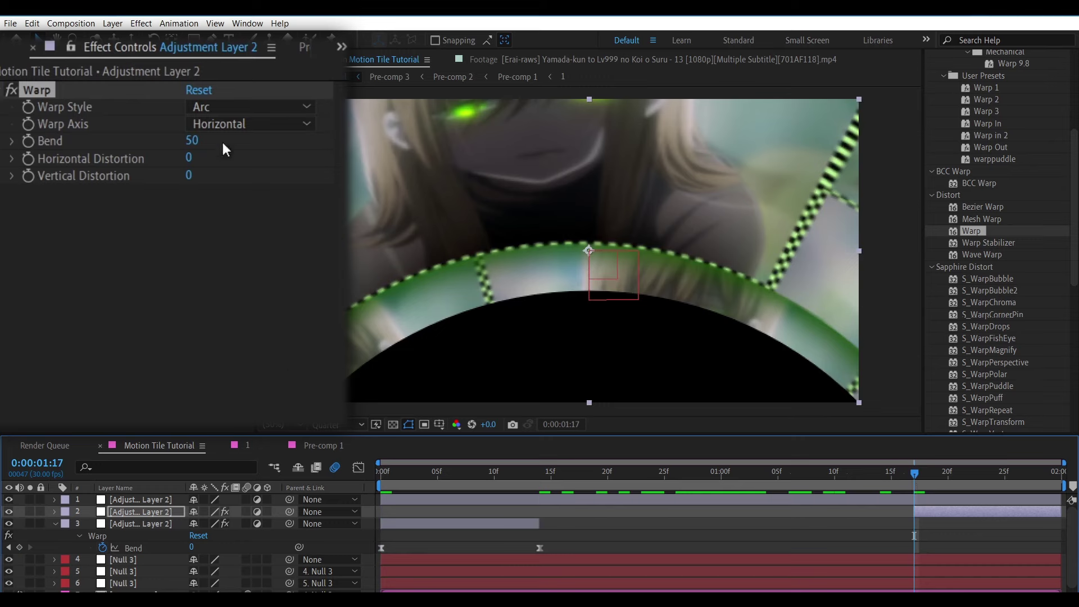
Step: Set Warp Style to FishEye and keyframe Bend from 0 to -100 at the clip's end
left_click(250, 107)
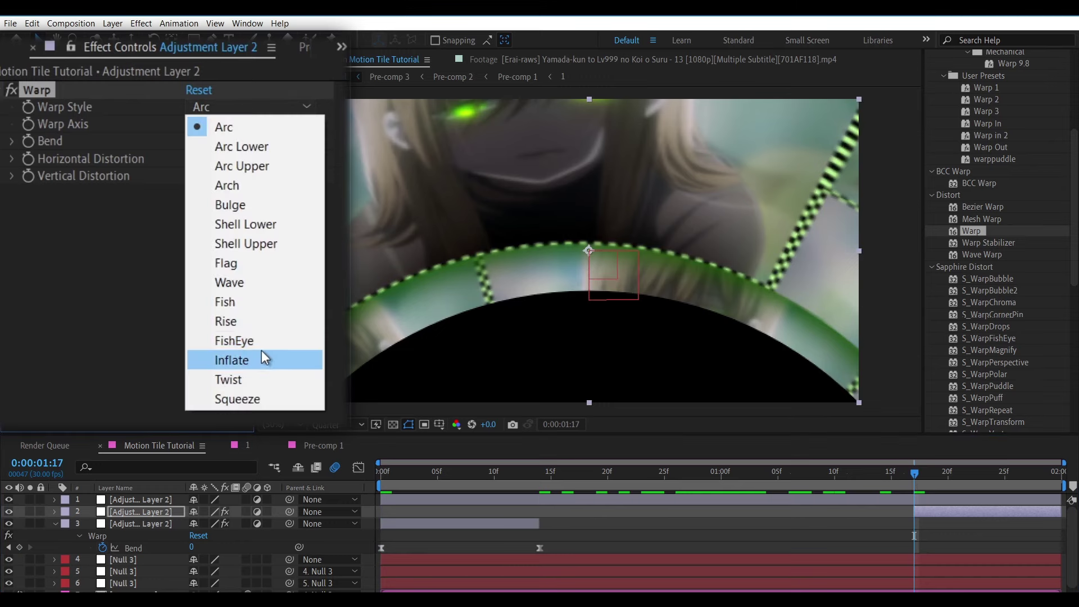
left_click(224, 339)
type("0")
key("Return")
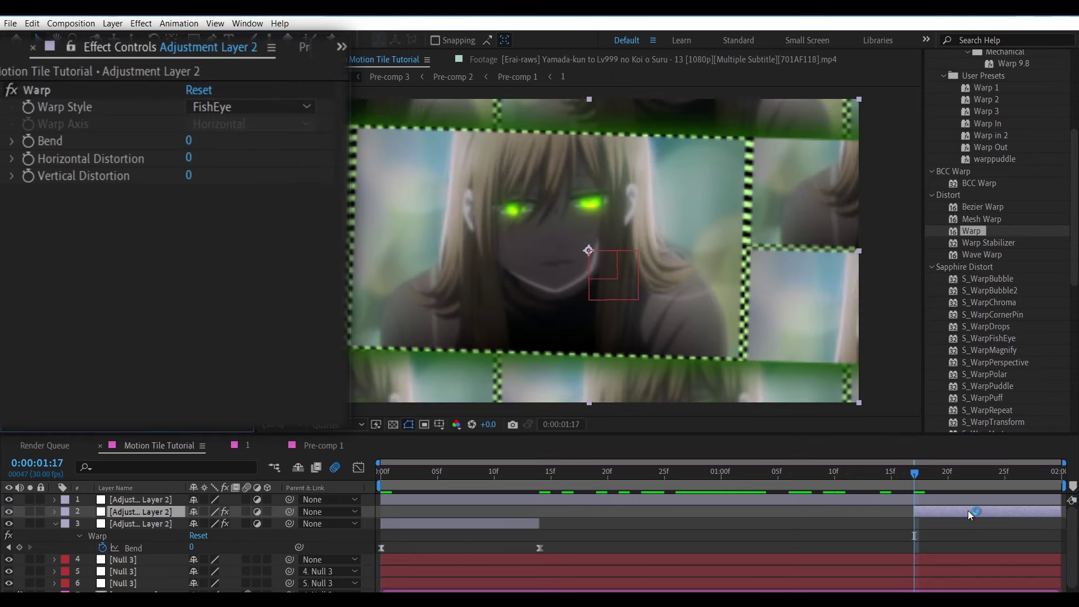
left_click(29, 141)
left_click_drag(1018, 475, 1051, 475)
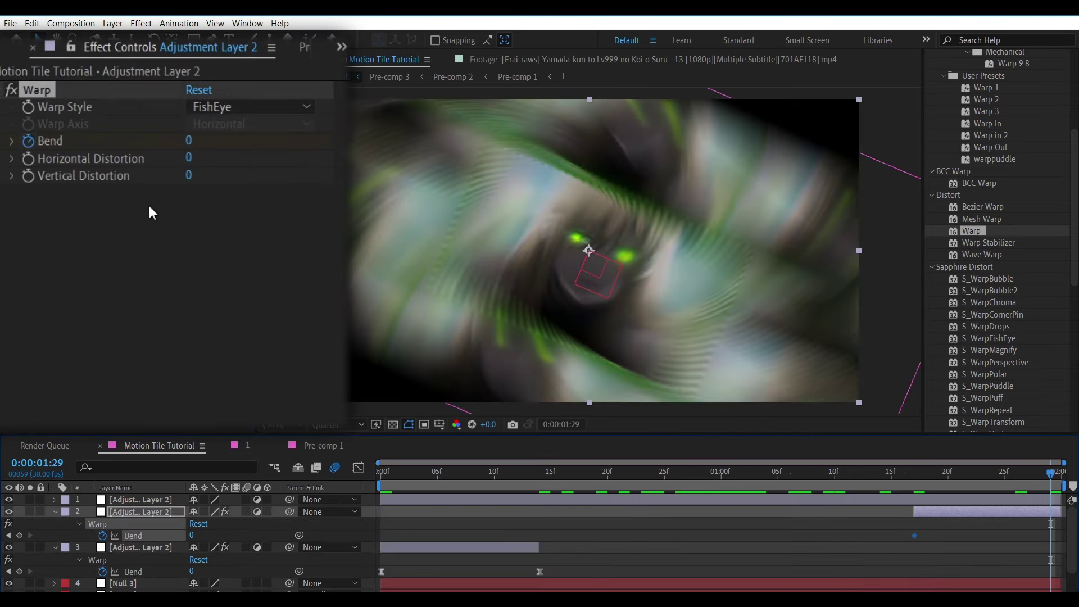
left_click(188, 140)
type("-100")
key("Return")
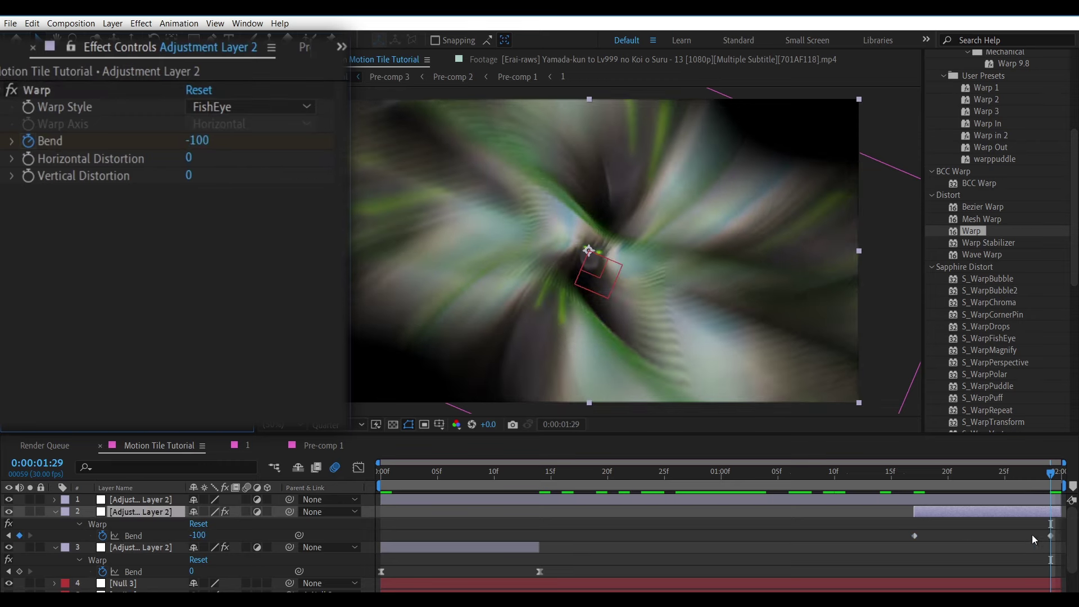
Step: Shape the Bend curve to drop steeply near the end, then select the top adjustment layer at 0:00:01:12
left_click_drag(1051, 535, 1057, 534)
key("shift+F3")
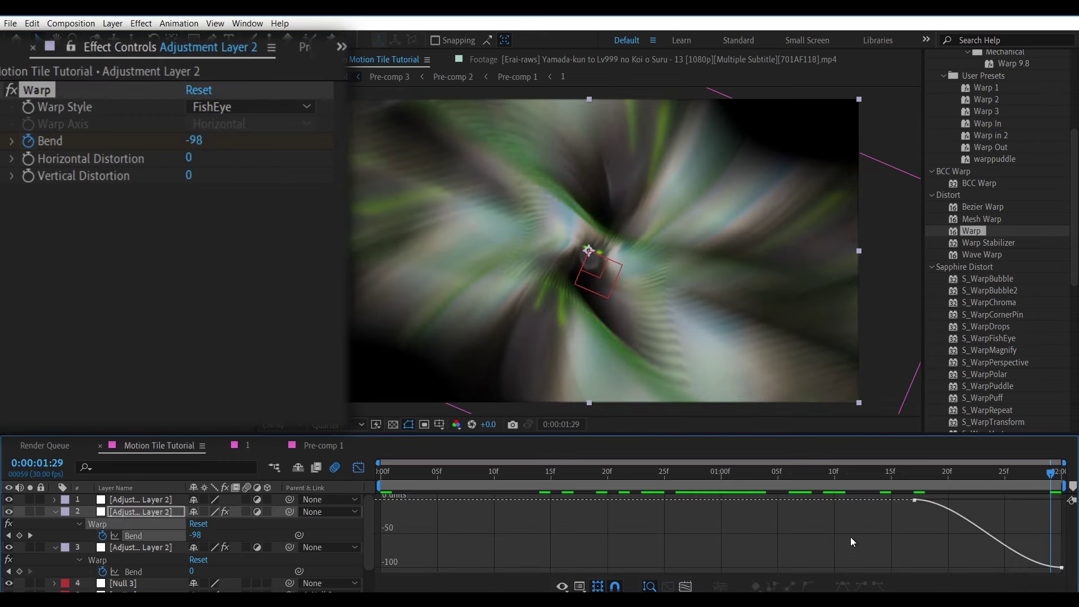
left_click_drag(1038, 497, 1062, 515)
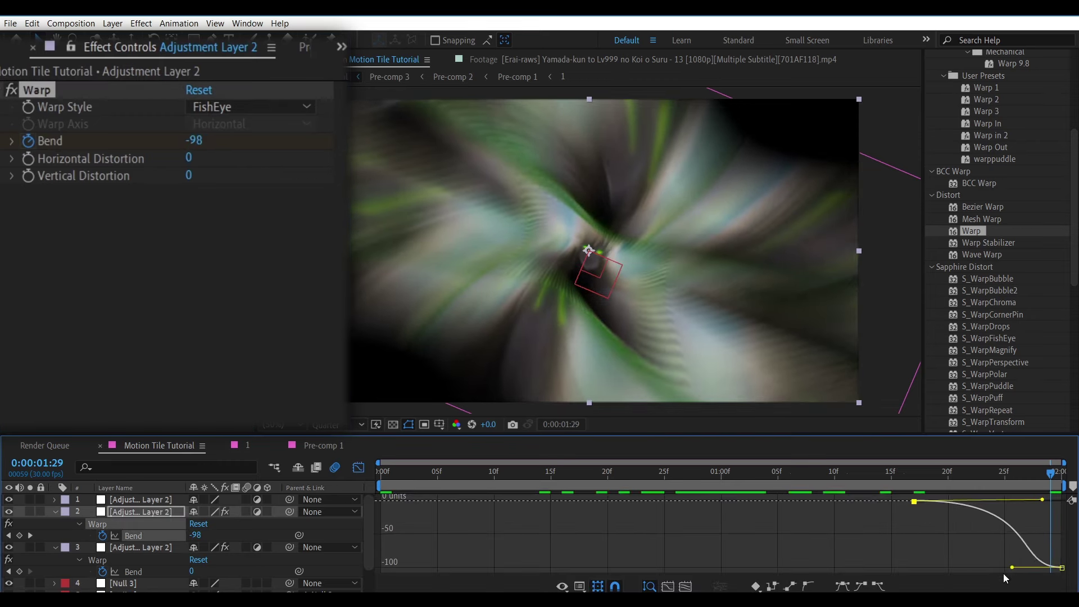
left_click(358, 468)
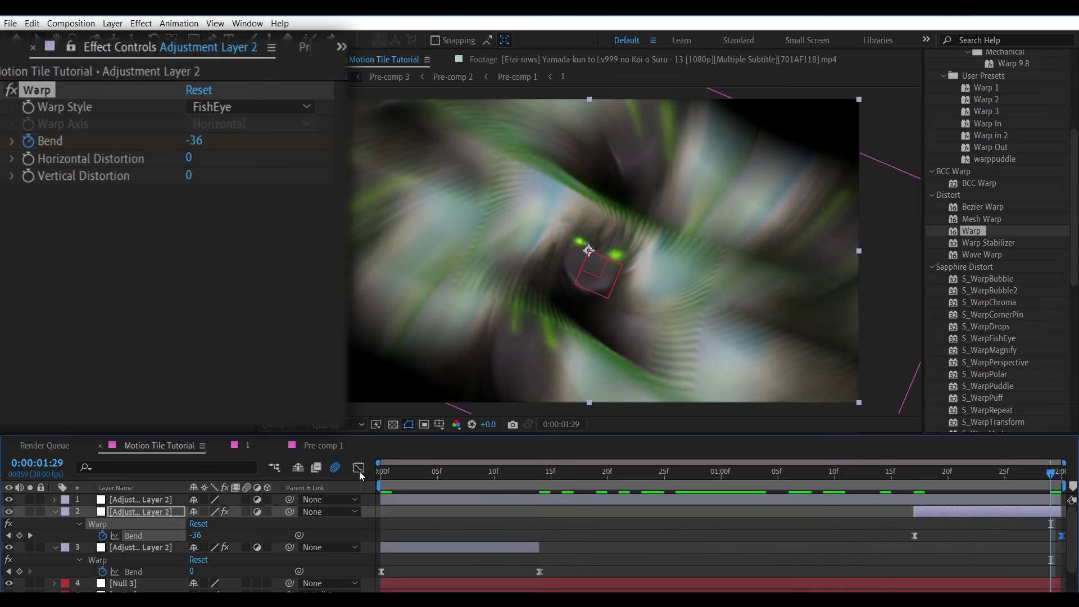
left_click(857, 486)
left_click(716, 500)
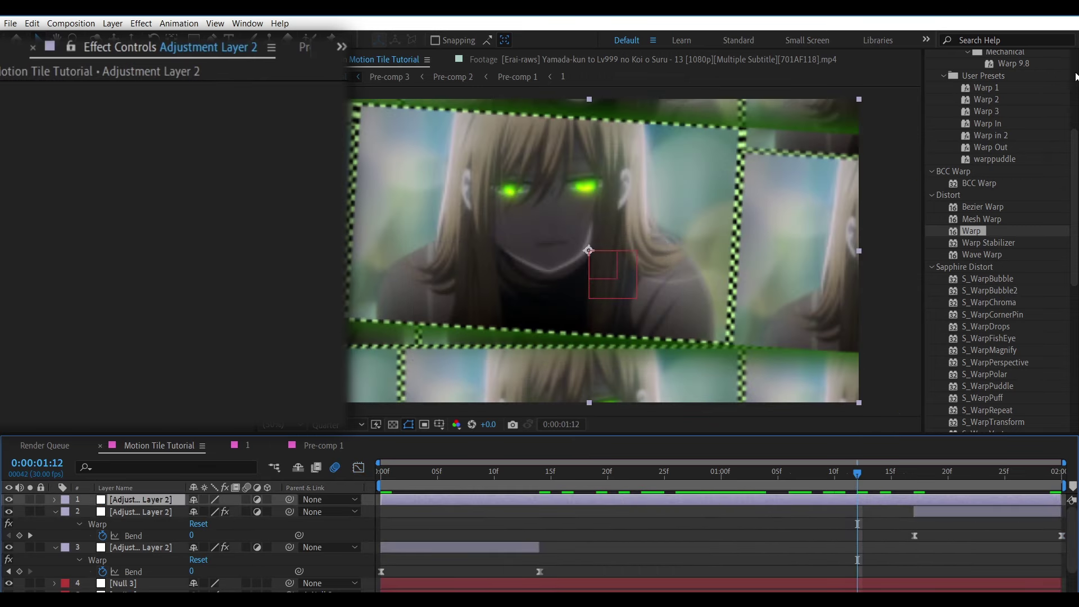
left_click(1008, 120)
Step: Apply Optics Compensation to the top adjustment layer with Reverse Lens Distortion and Vertical FOV orientation
type("optics")
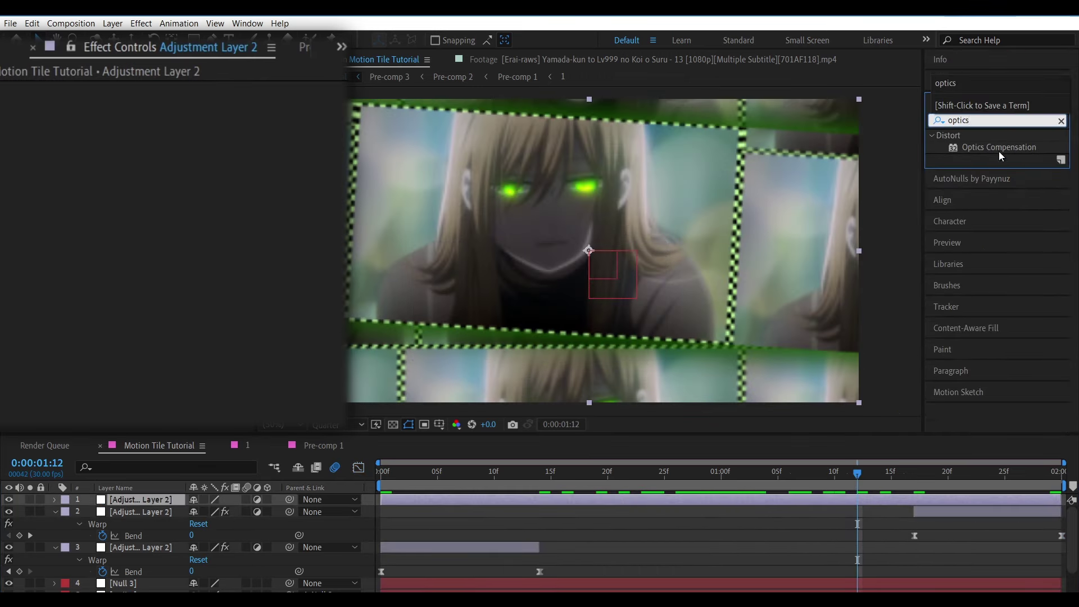
left_click_drag(1000, 147, 683, 502)
left_click(192, 123)
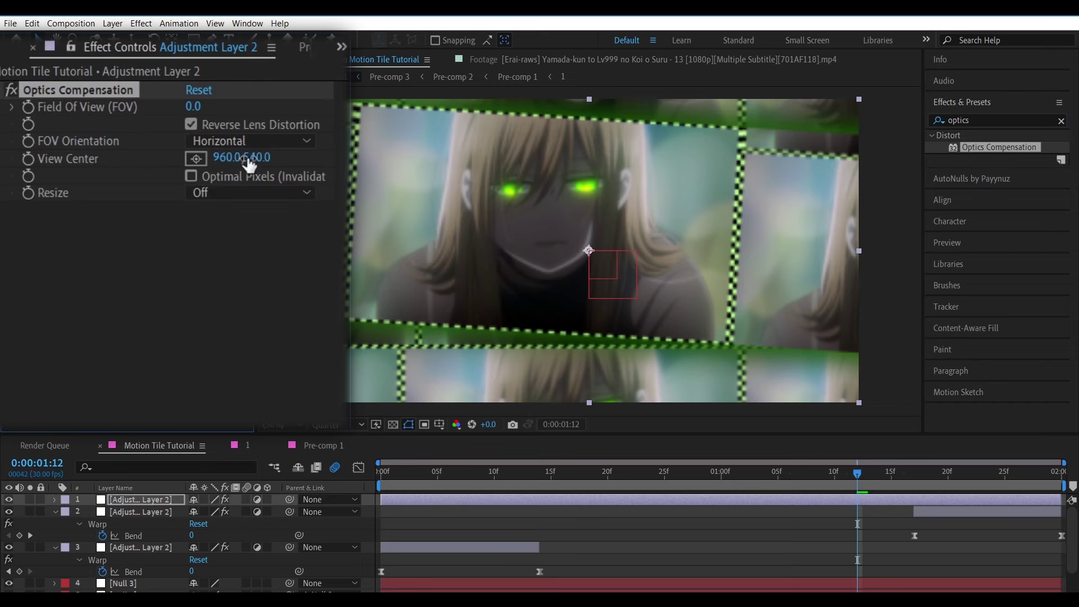
left_click(247, 141)
left_click(244, 177)
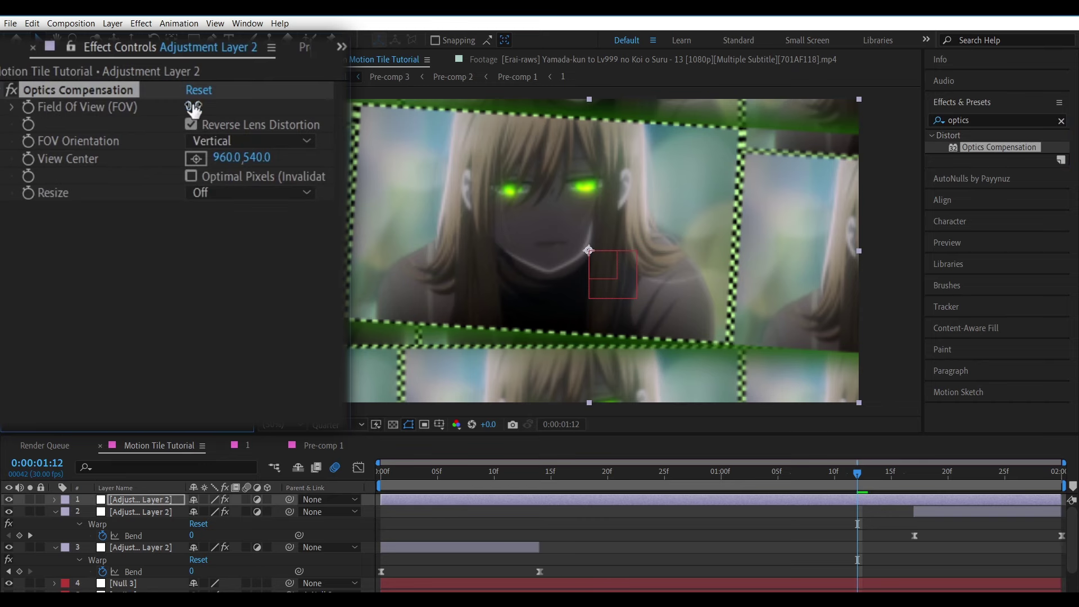
Step: Keyframe Field Of View at 25 on frame 10
left_click(494, 472)
left_click(195, 109)
type("2")
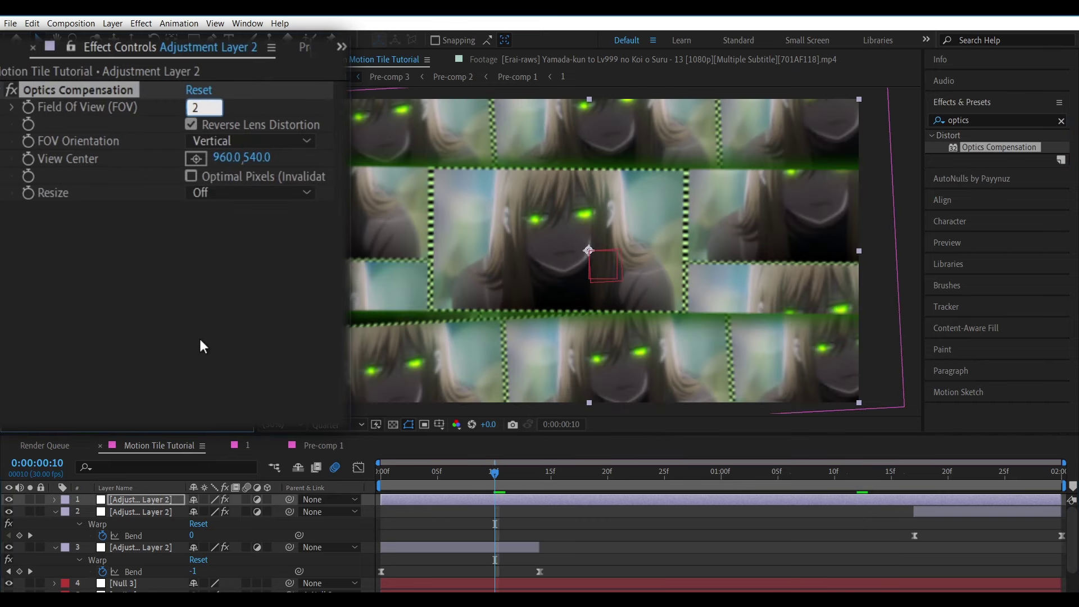
type("5")
key("Return")
scroll(587, 532, "down", 3)
left_click(584, 560)
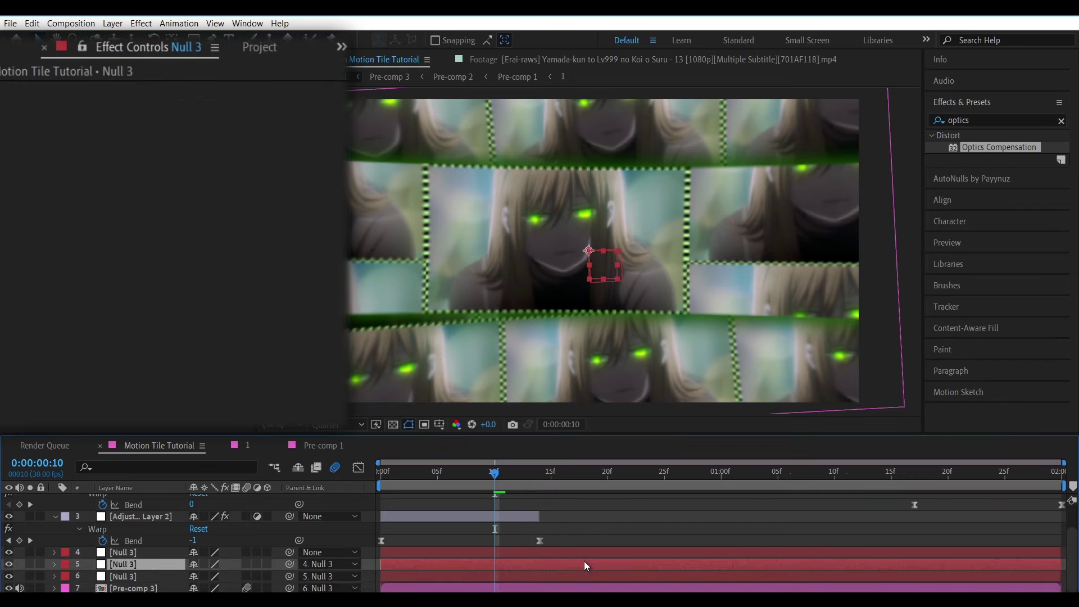
scroll(562, 523, "up", 3)
Step: Add a second Field Of View keyframe of 43 at 0:00:01:26
left_click(516, 474)
left_click(564, 544)
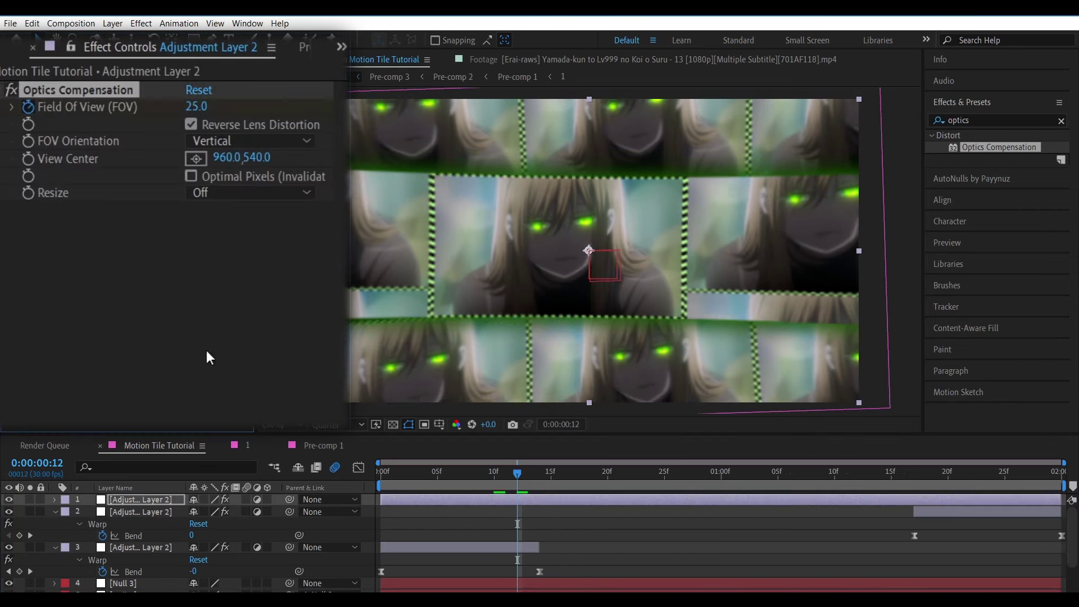
scroll(791, 524, "down", 3)
left_click(1016, 473)
scroll(730, 533, "up", 3)
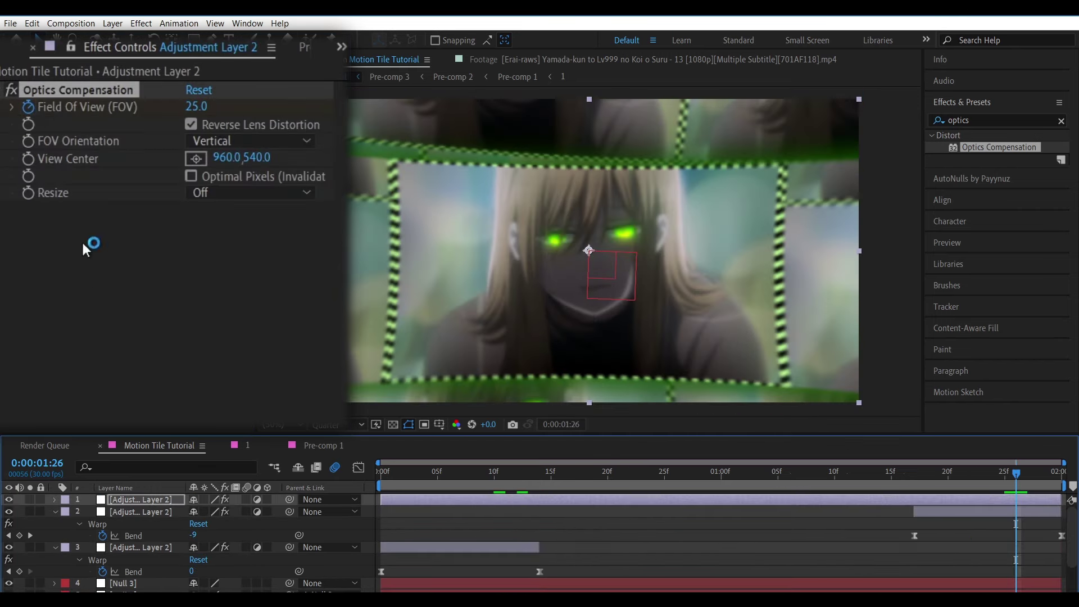
left_click(197, 107)
type("0")
key("Return")
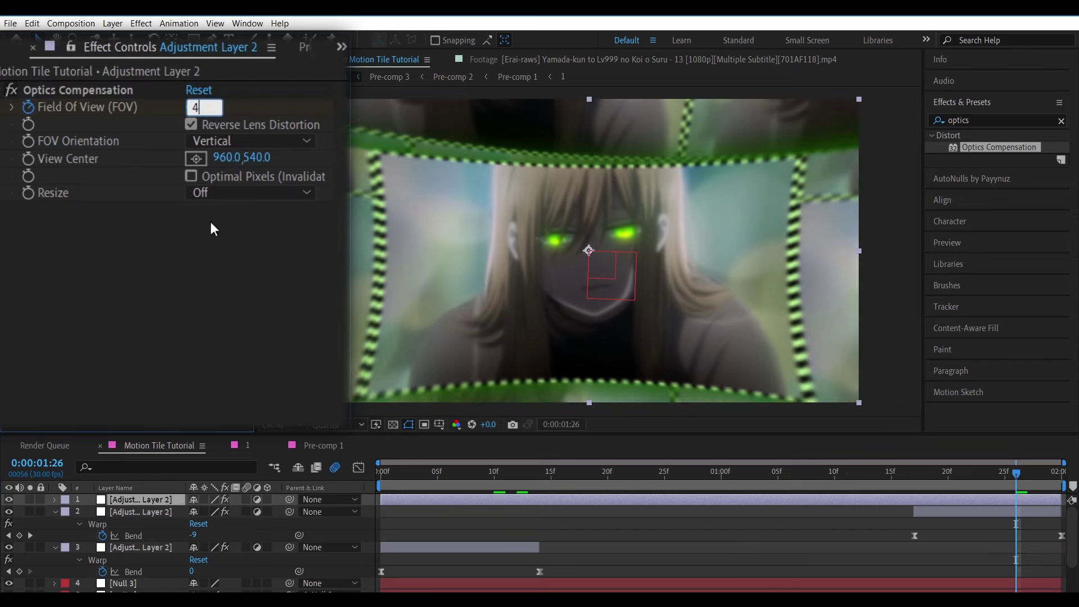
type("3")
key("Return")
Step: Ease both Field Of View keyframes and shape the speed curve into a sharp peak
left_click_drag(461, 528, 1020, 505)
key("u")
key("shift+F3")
right_click(505, 518)
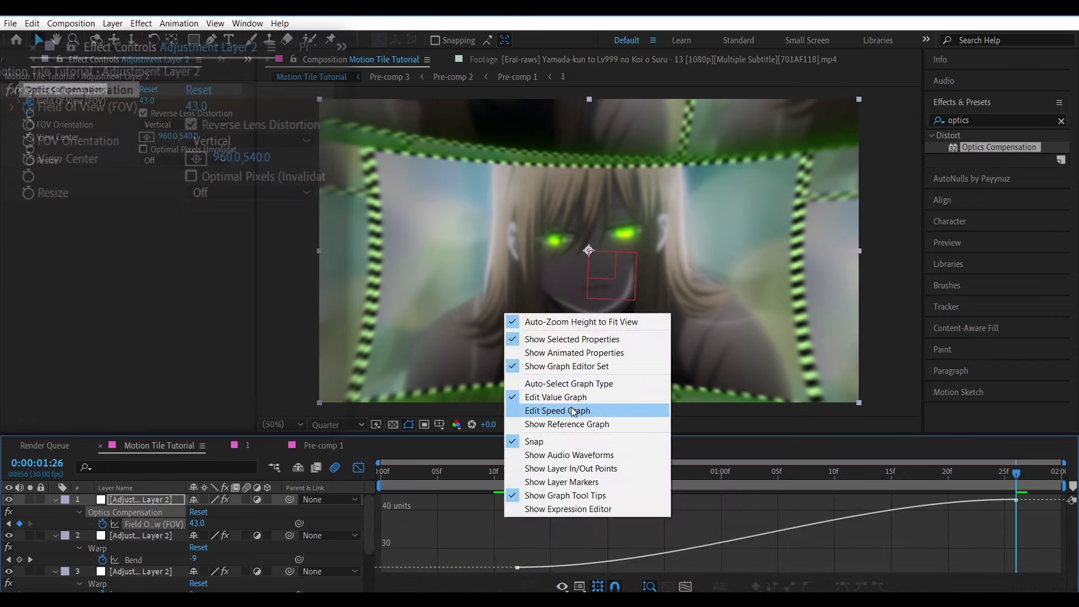
left_click(566, 410)
left_click_drag(933, 567, 807, 567)
left_click_drag(599, 567, 609, 567)
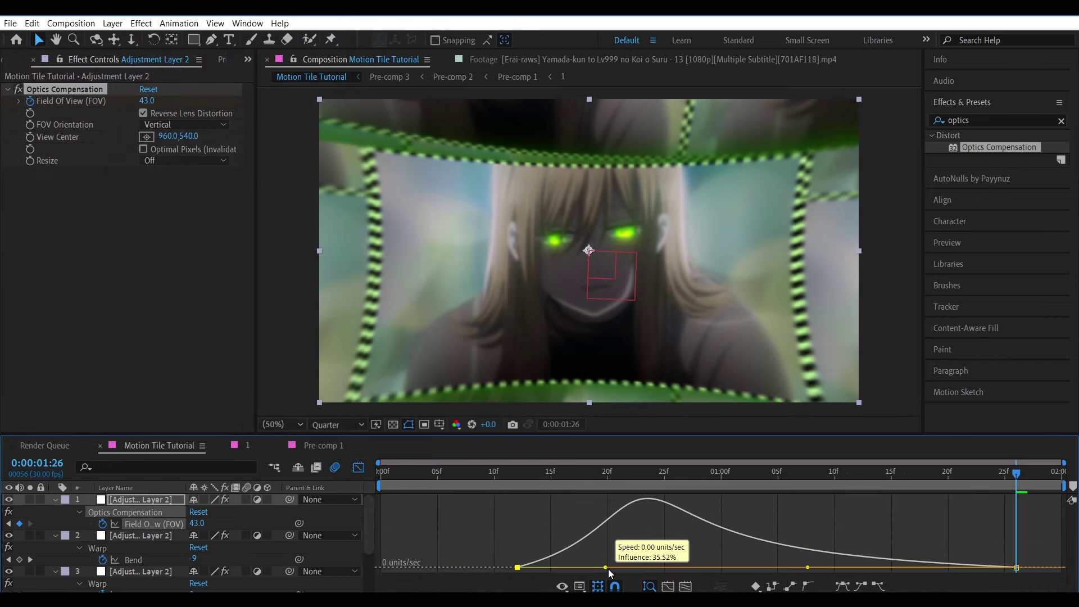
left_click_drag(497, 473, 635, 529)
key("space")
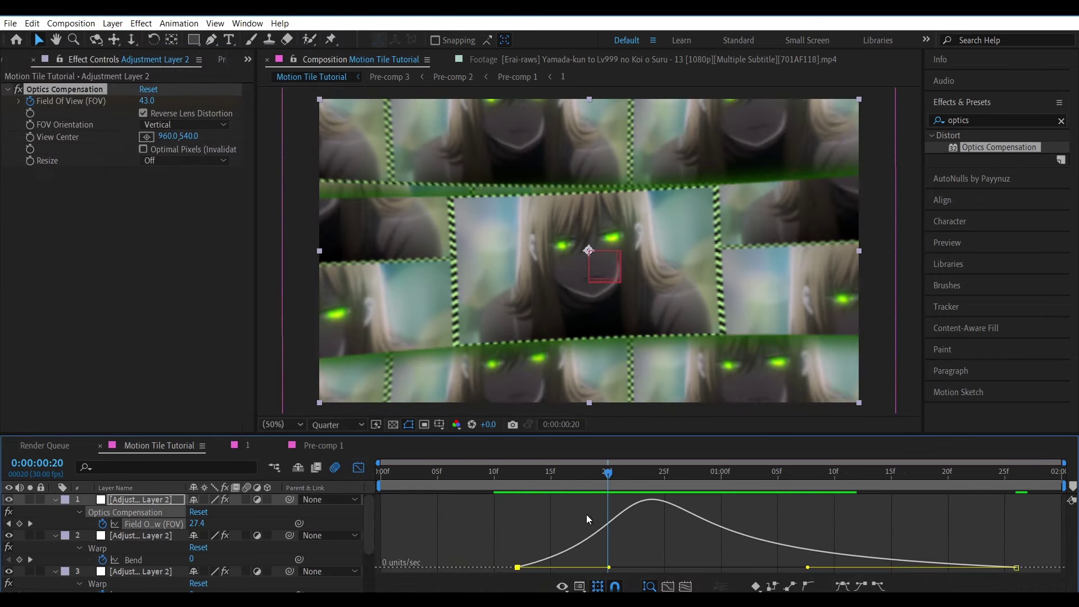
left_click_drag(807, 567, 769, 567)
left_click_drag(608, 567, 600, 567)
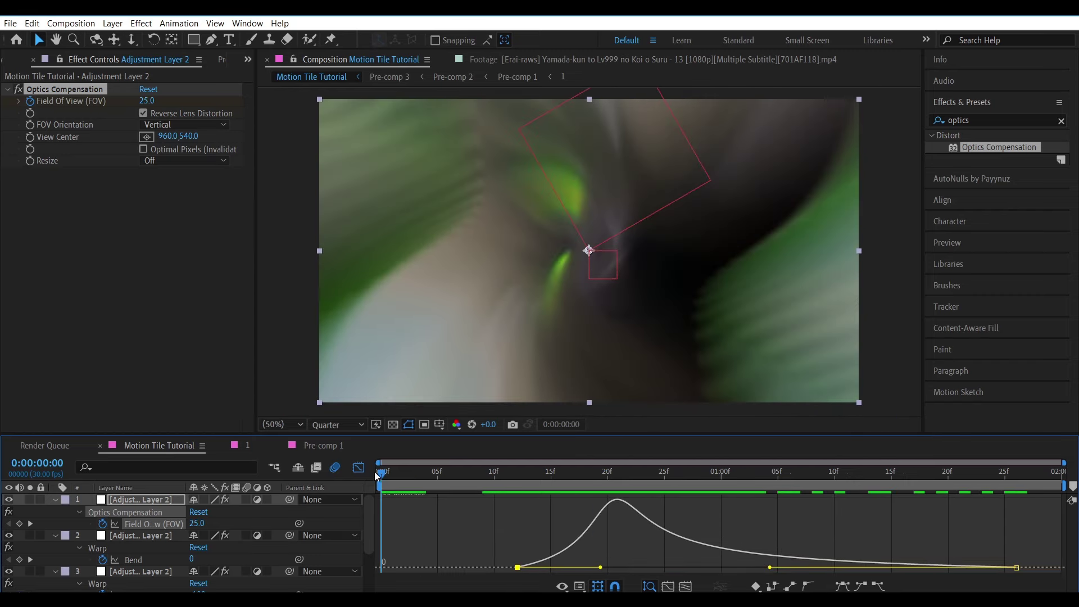
key("shift+F3")
left_click(1012, 119)
Step: Apply Motion Tile to Pre-comp 3 with Output Width and Height both 300
type("m")
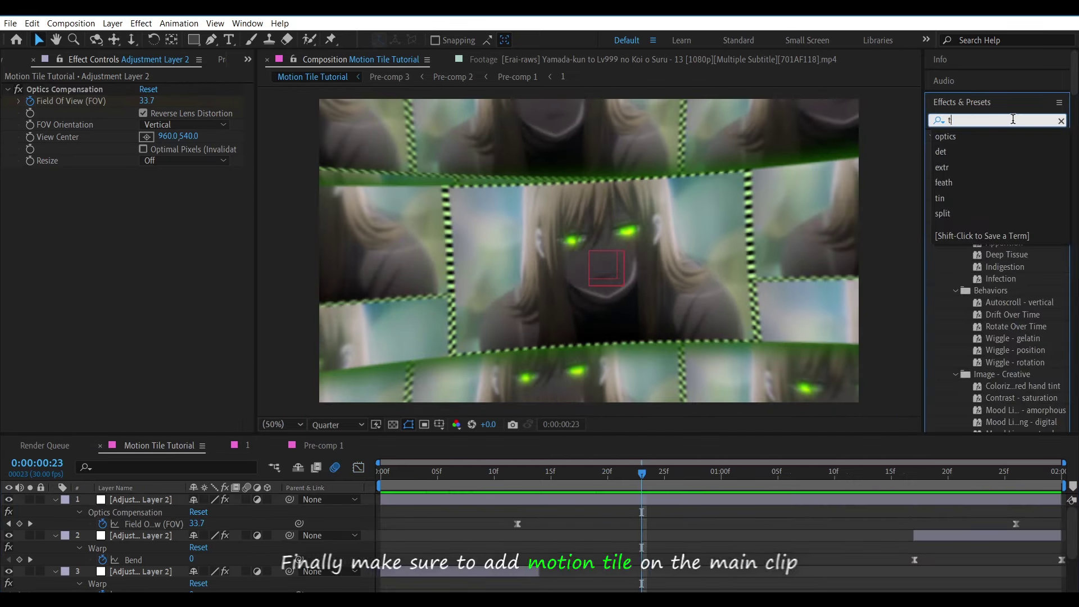
type("otio")
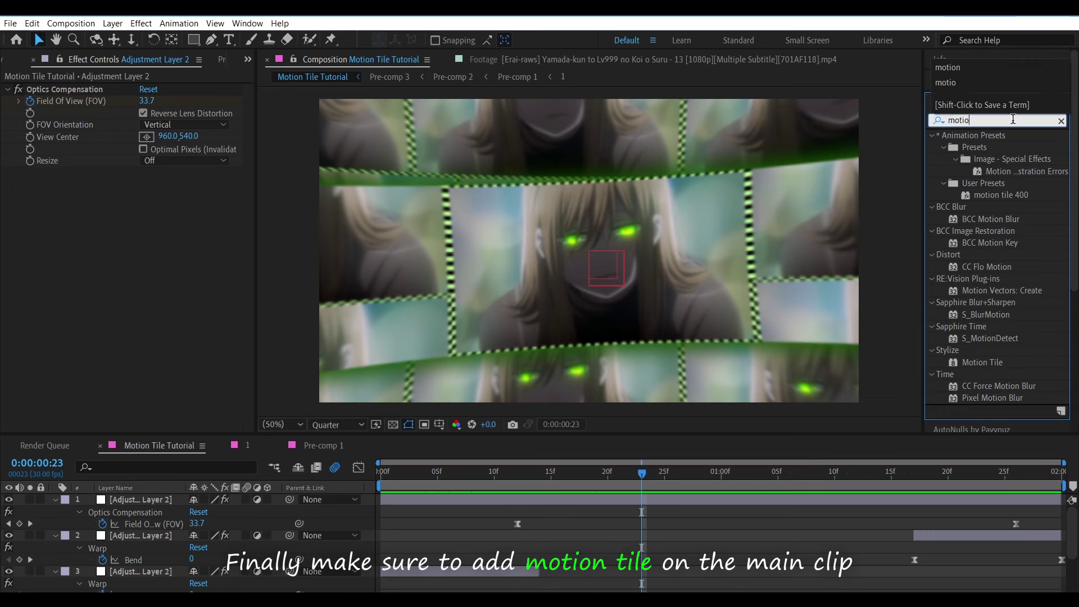
type("n t")
scroll(787, 553, "down", 3)
double_click(983, 183)
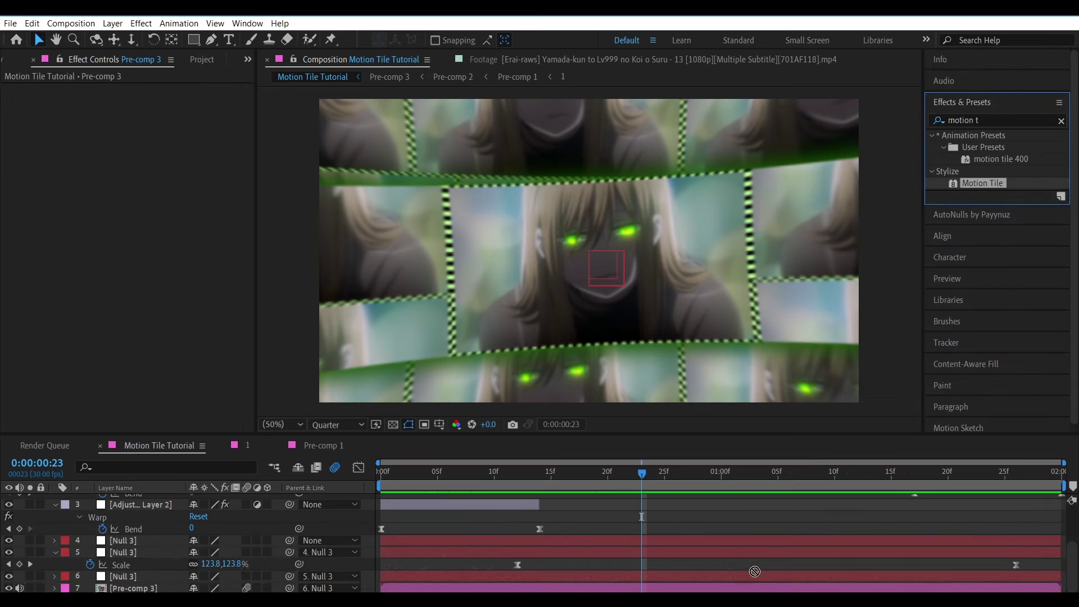
left_click(151, 137)
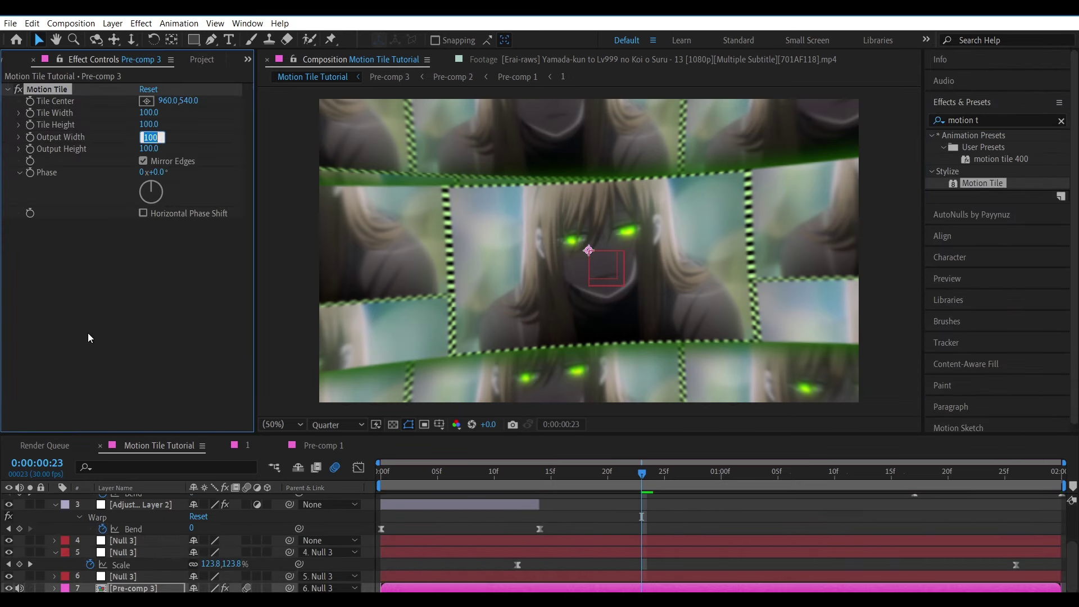
type("300")
key("Tab")
type("300")
key("Return")
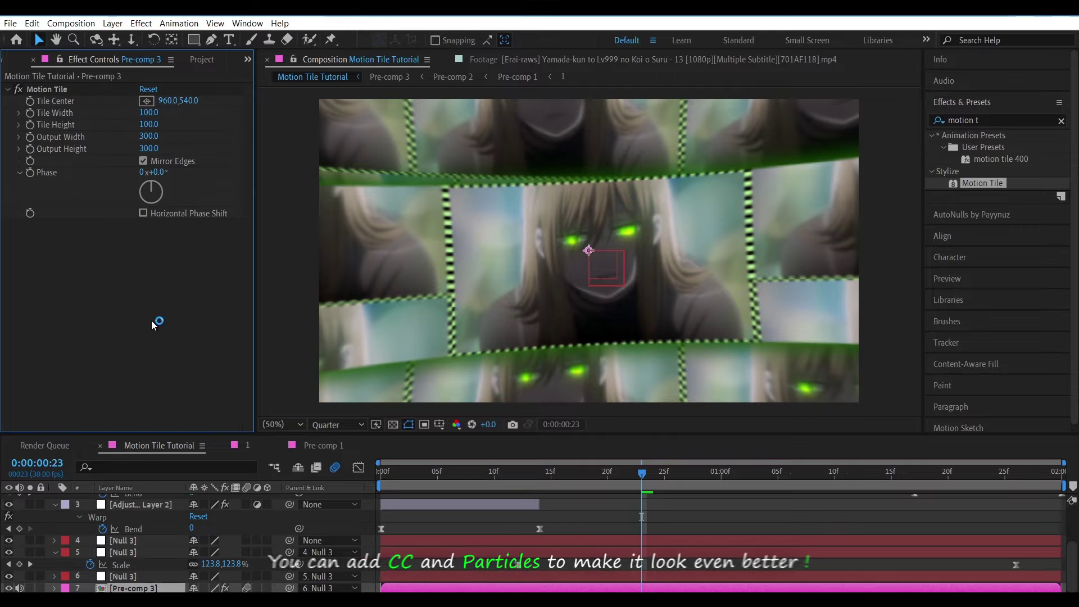
Step: Play a preview of the finished animation and return to the start
key("Page_Down")
key("space")
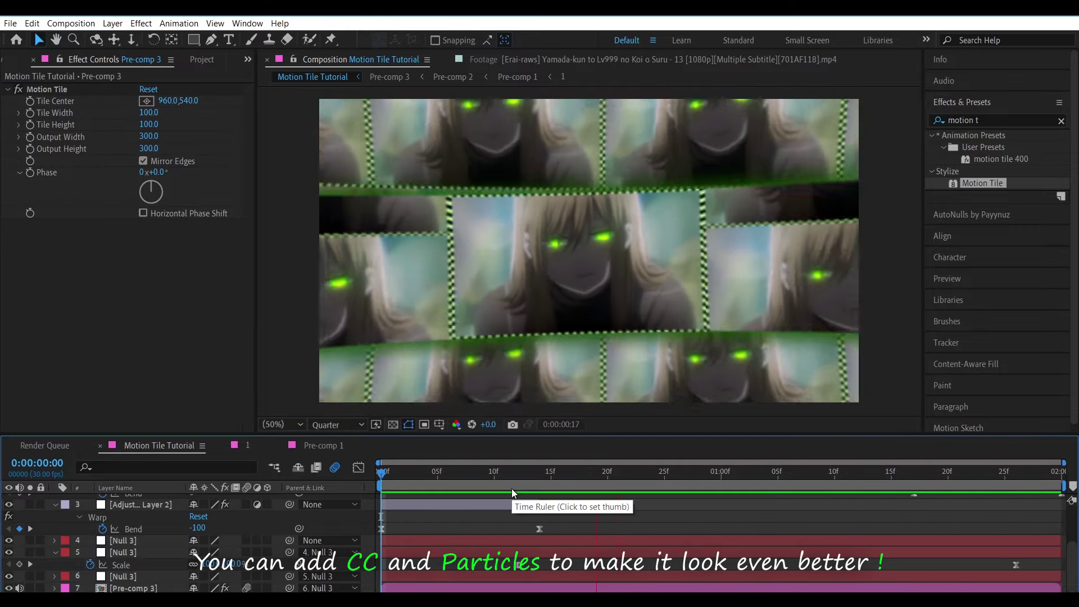
left_click(389, 474)
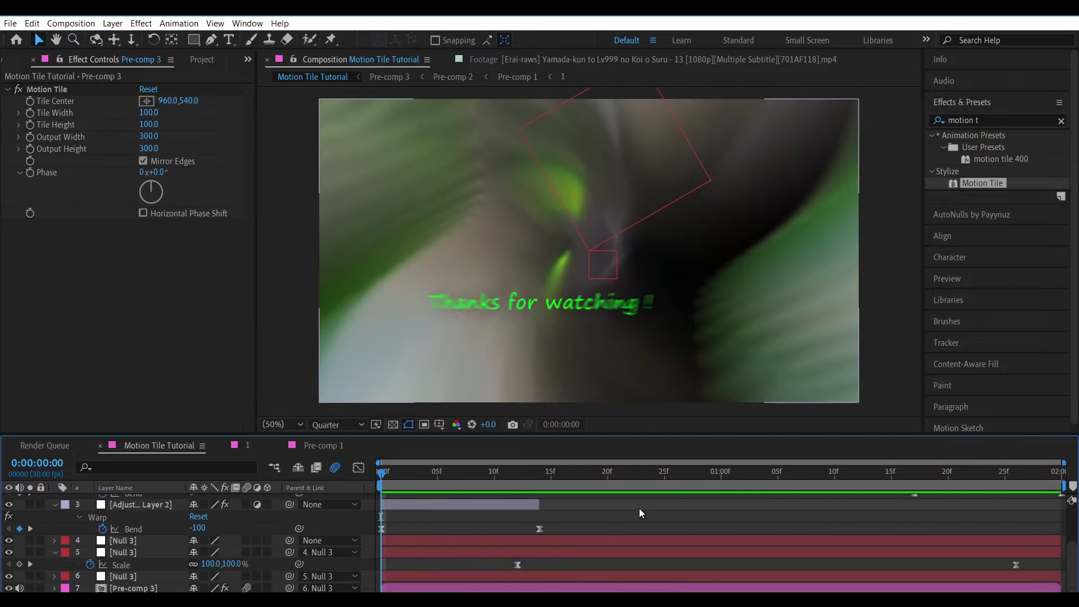